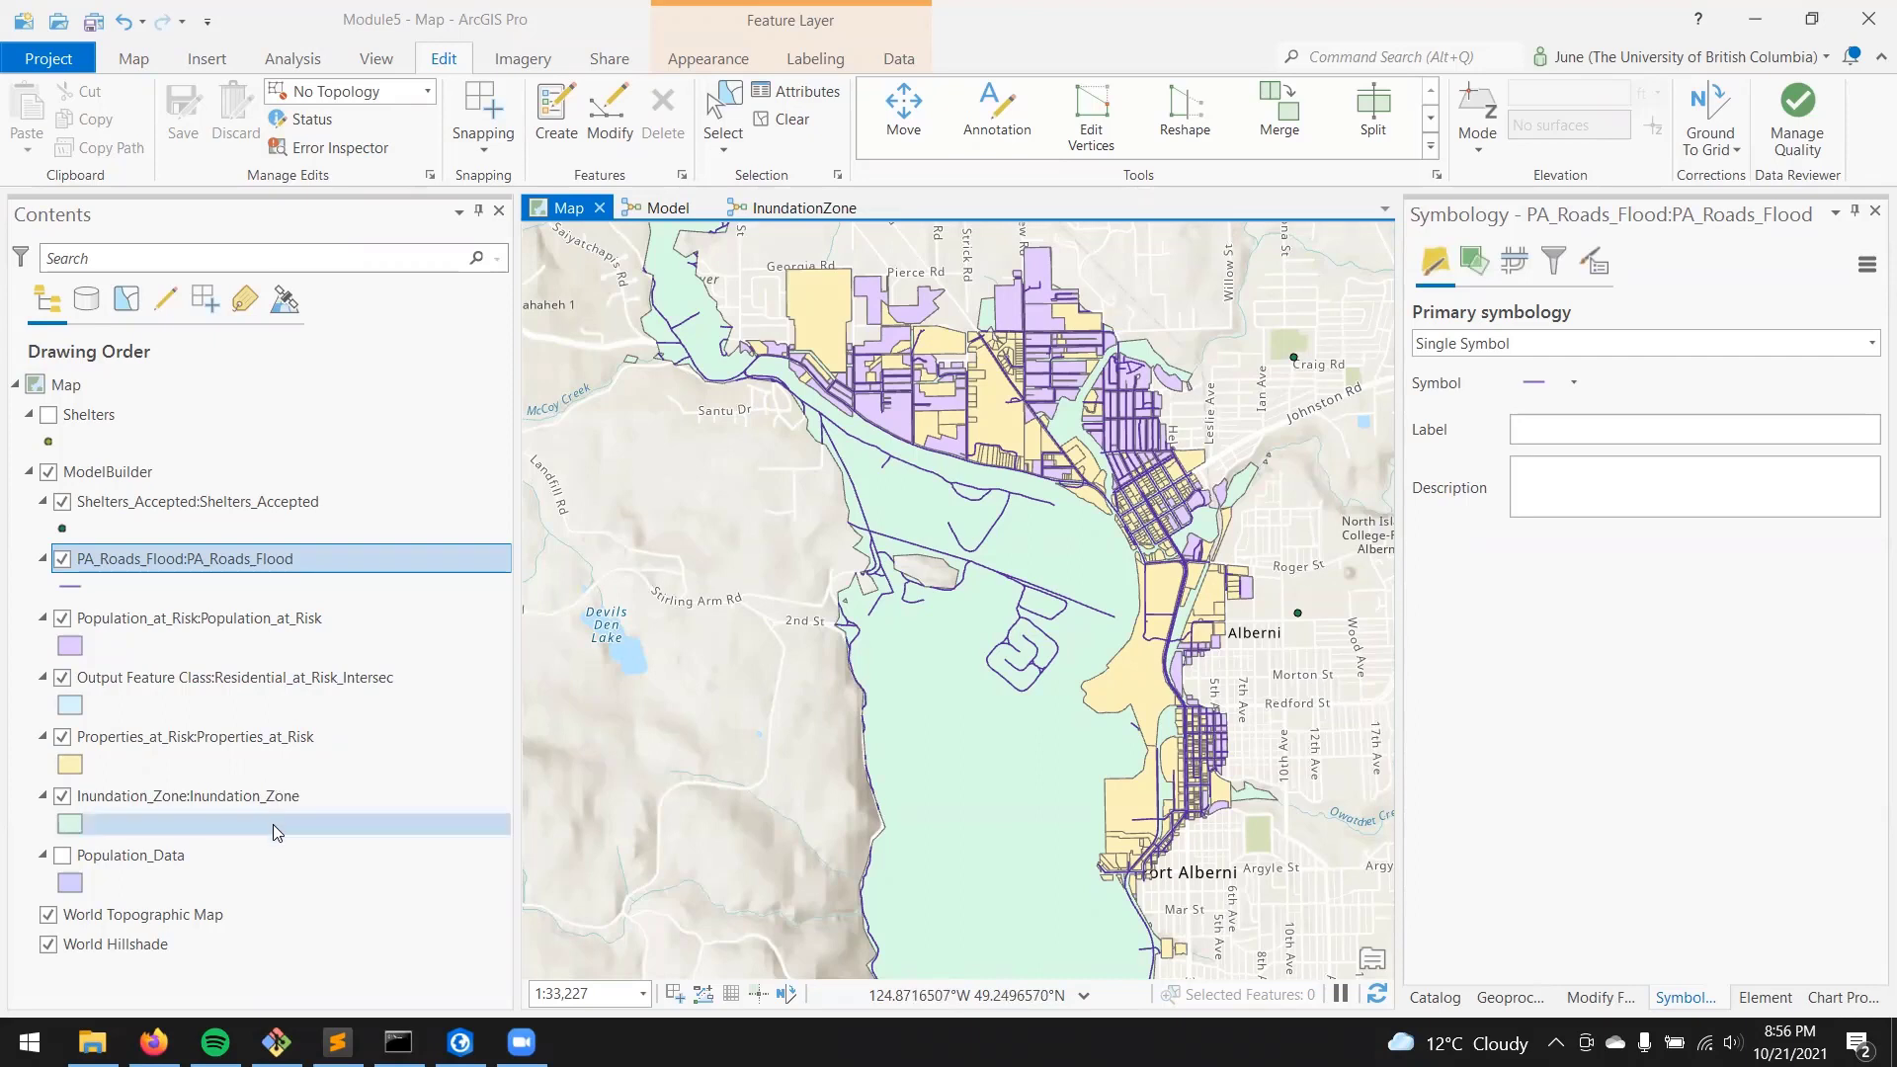
# Preview black outline, pastel green and Water (area) swatches for Inundation_Zone, keeping its original fill.
pyautogui.click(286, 799)
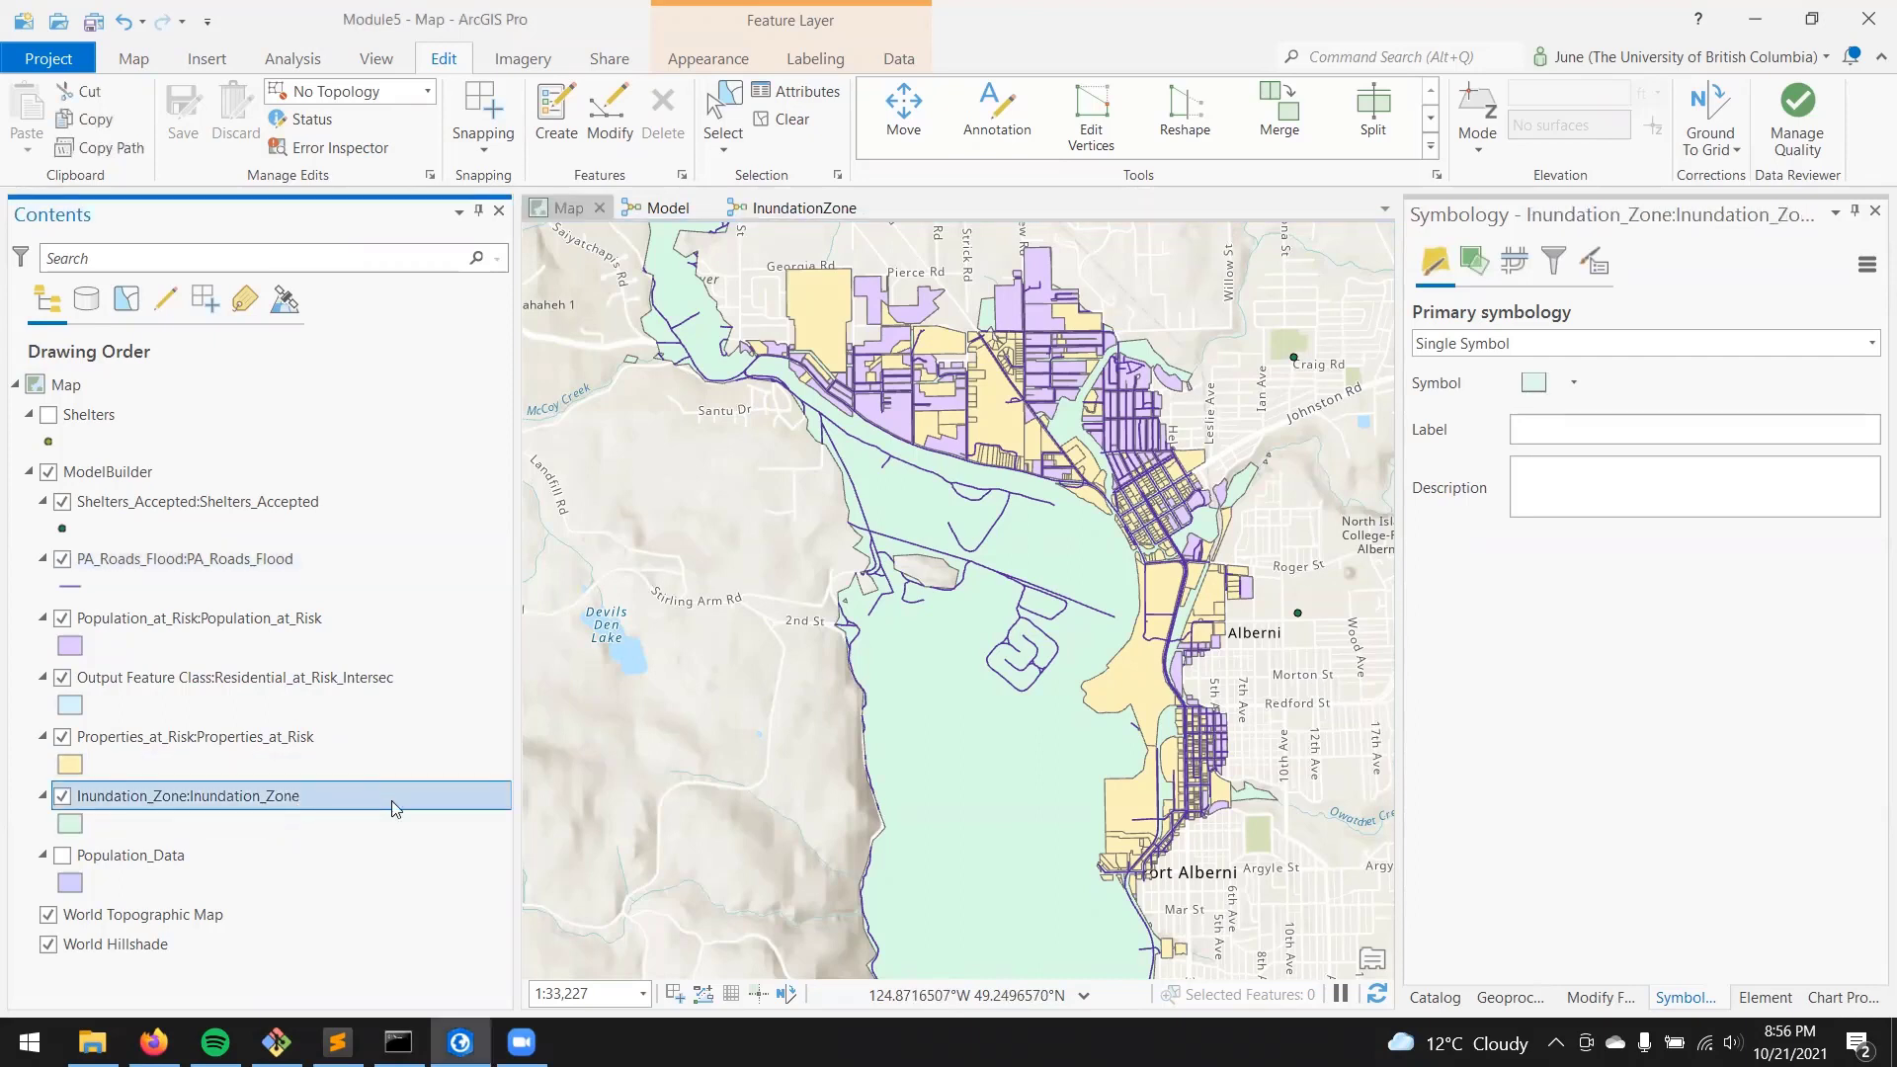
pyautogui.click(1533, 386)
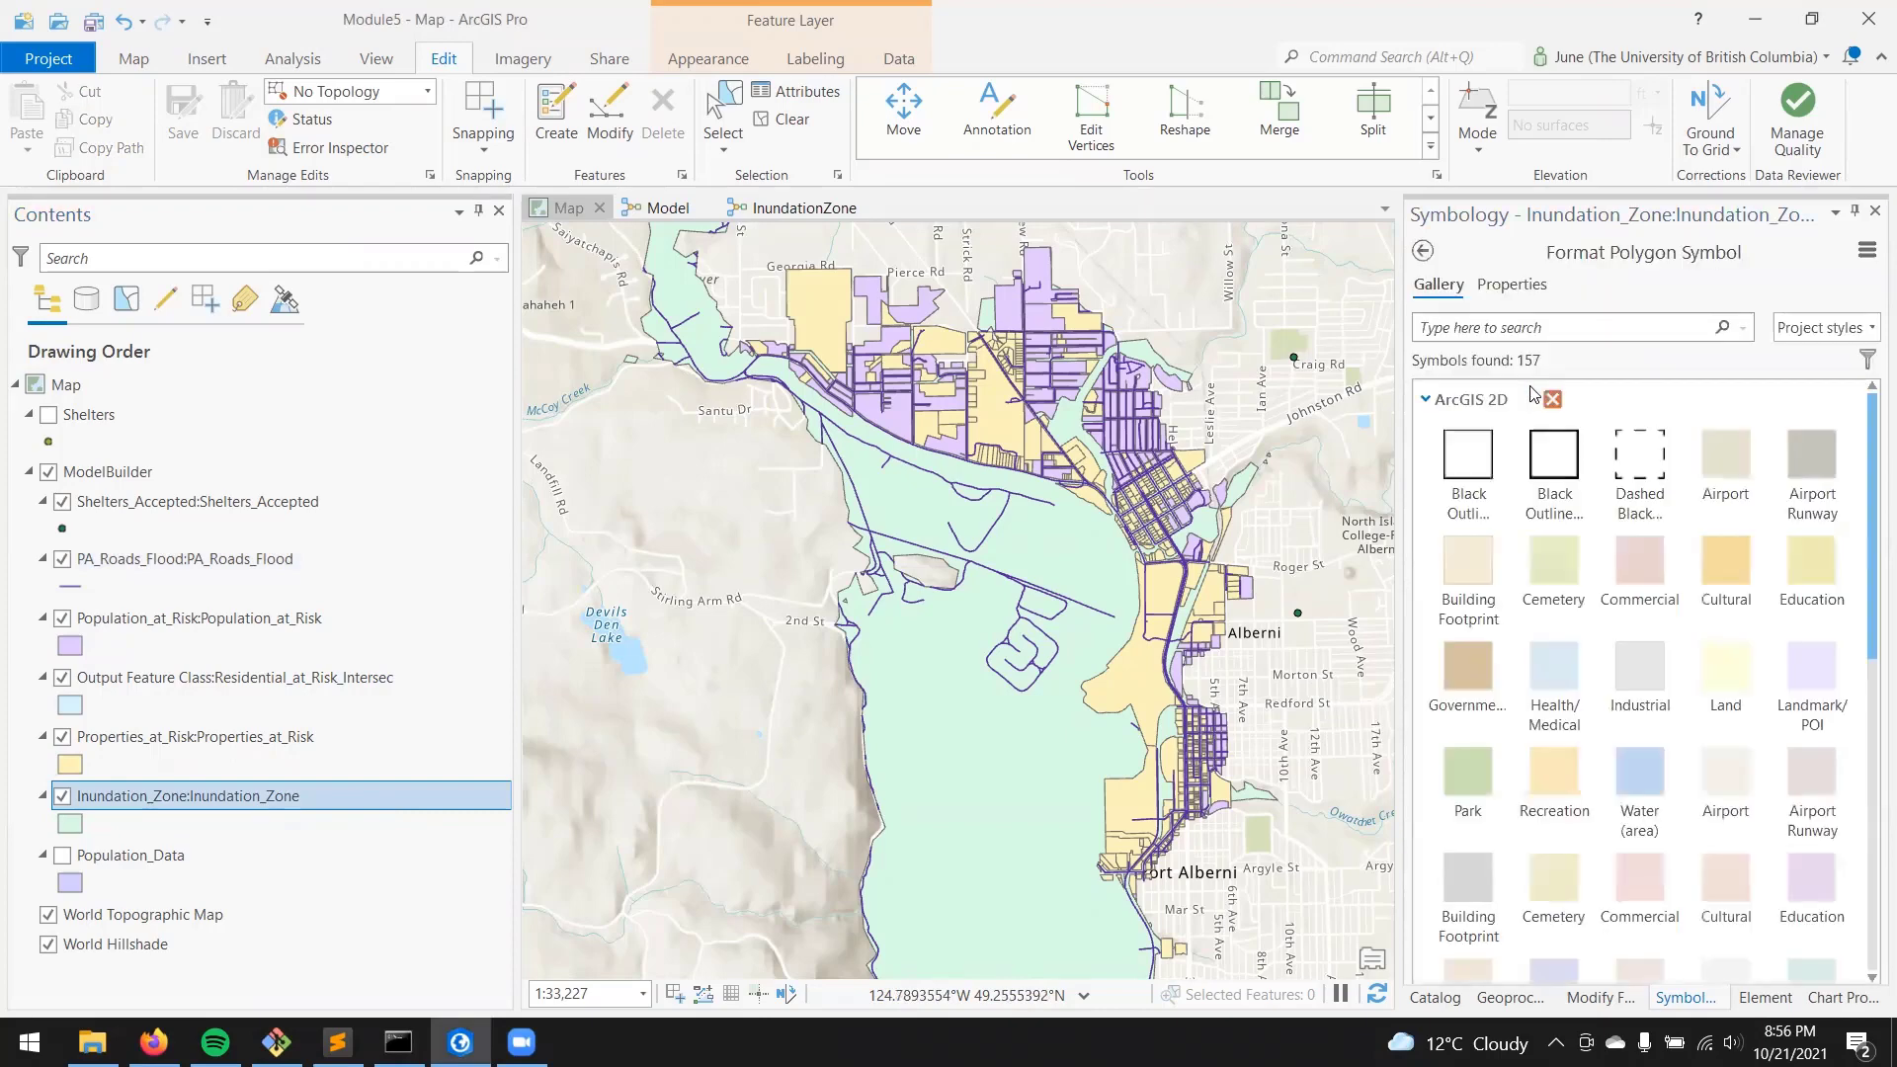
pyautogui.click(1554, 456)
pyautogui.scroll(-5, 1680, 544)
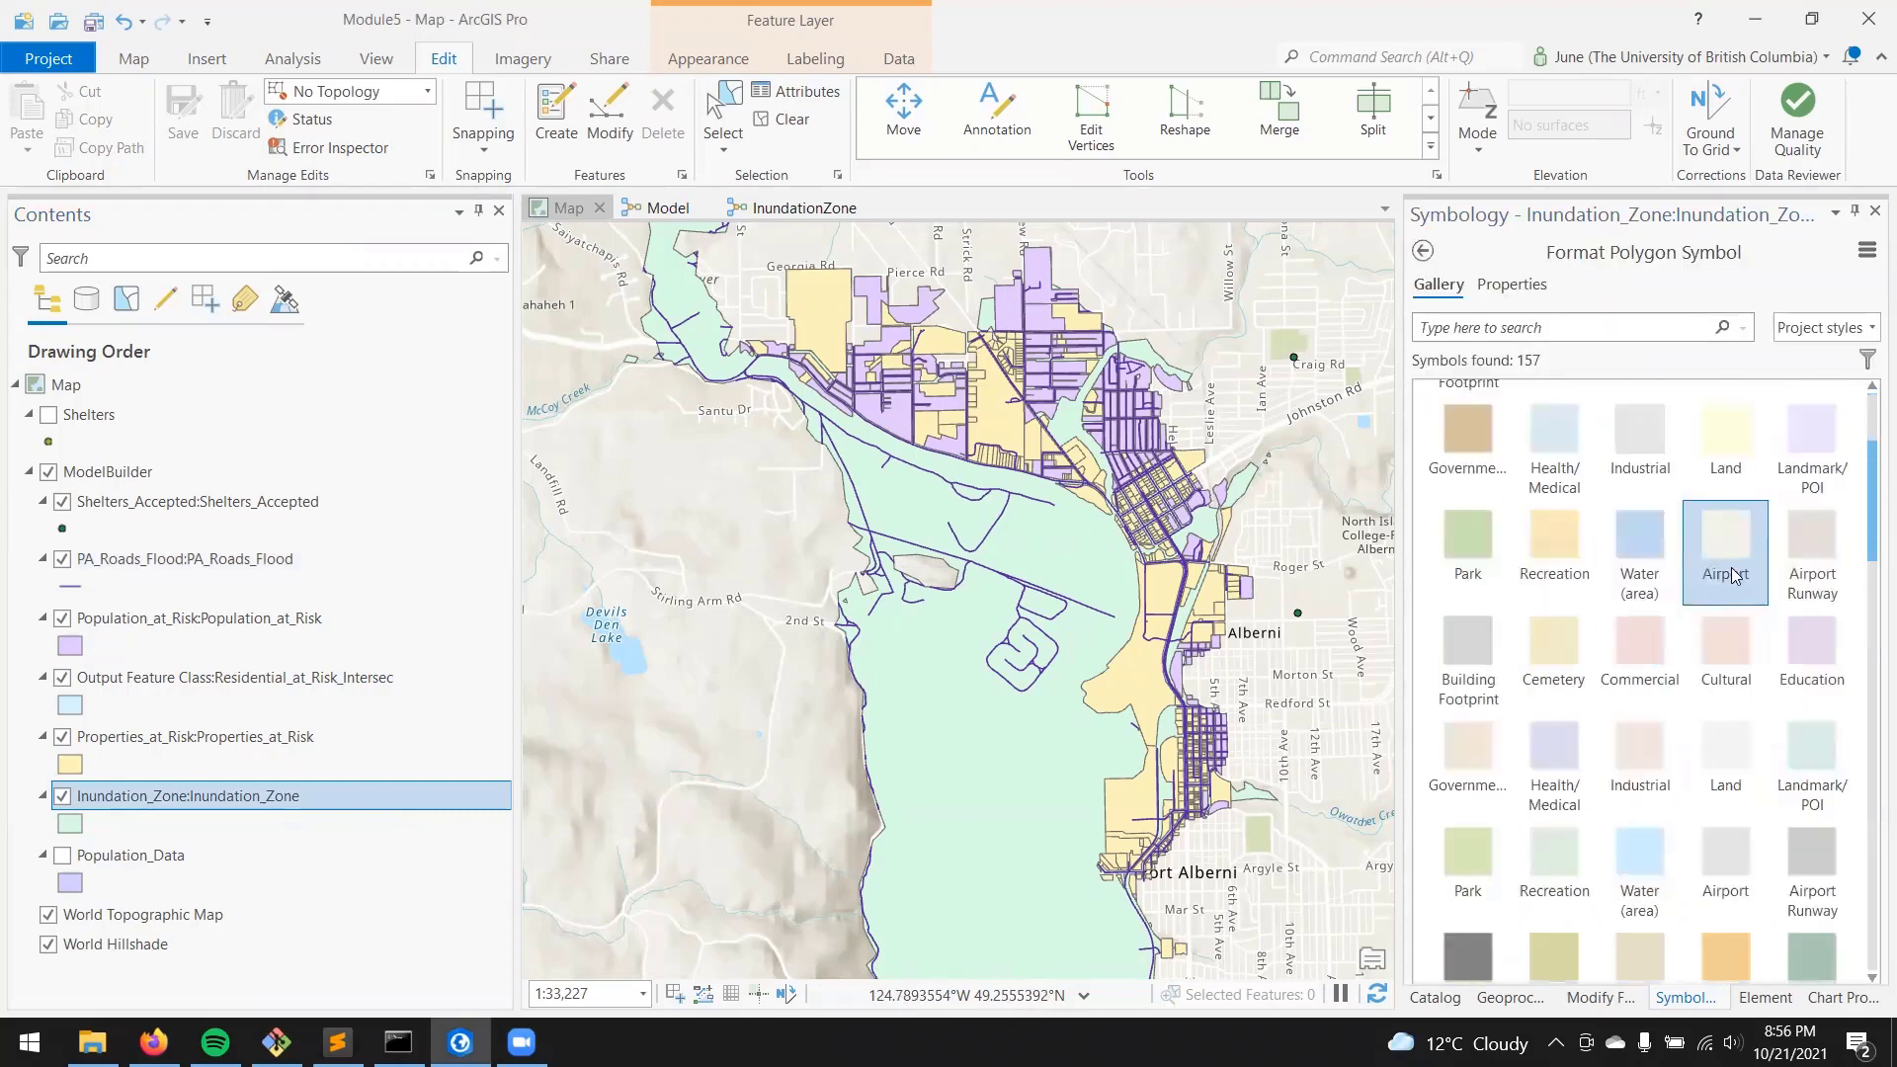
pyautogui.click(1729, 642)
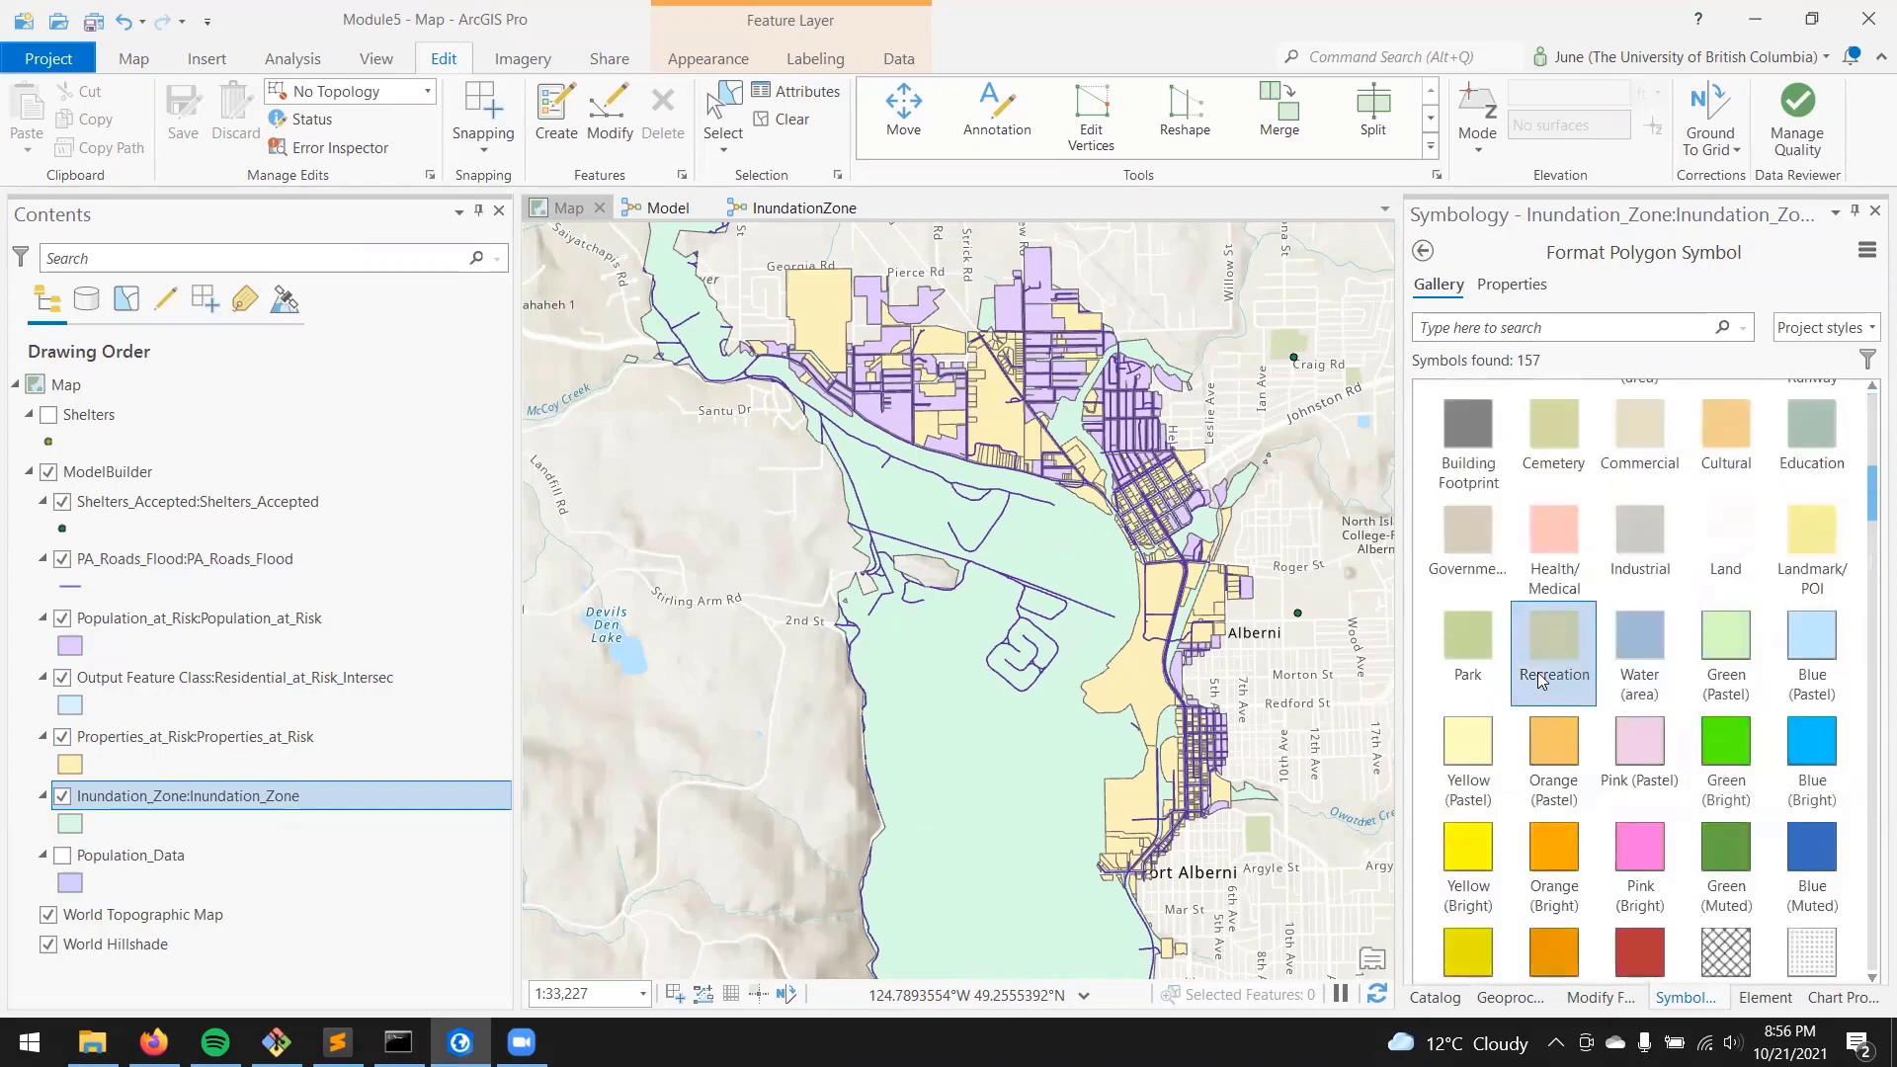
pyautogui.click(1624, 638)
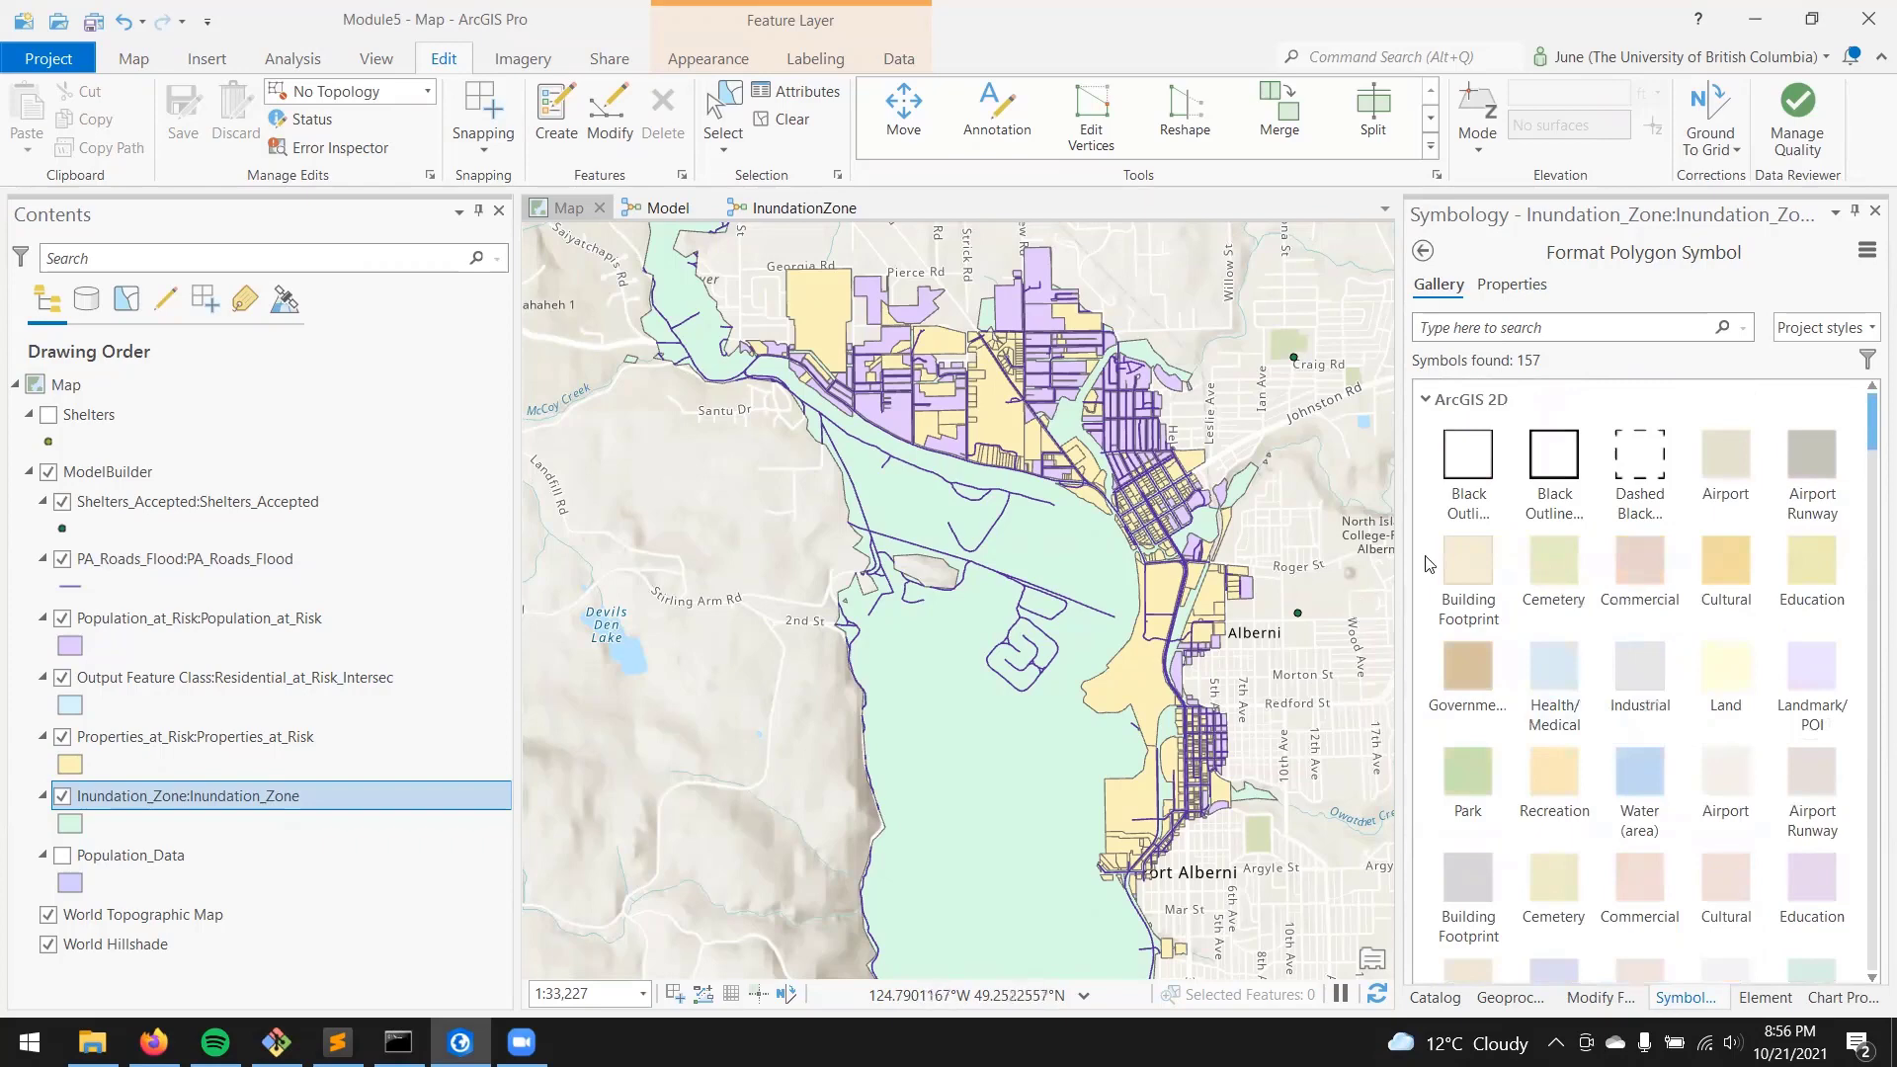
pyautogui.click(1529, 514)
pyautogui.click(1429, 397)
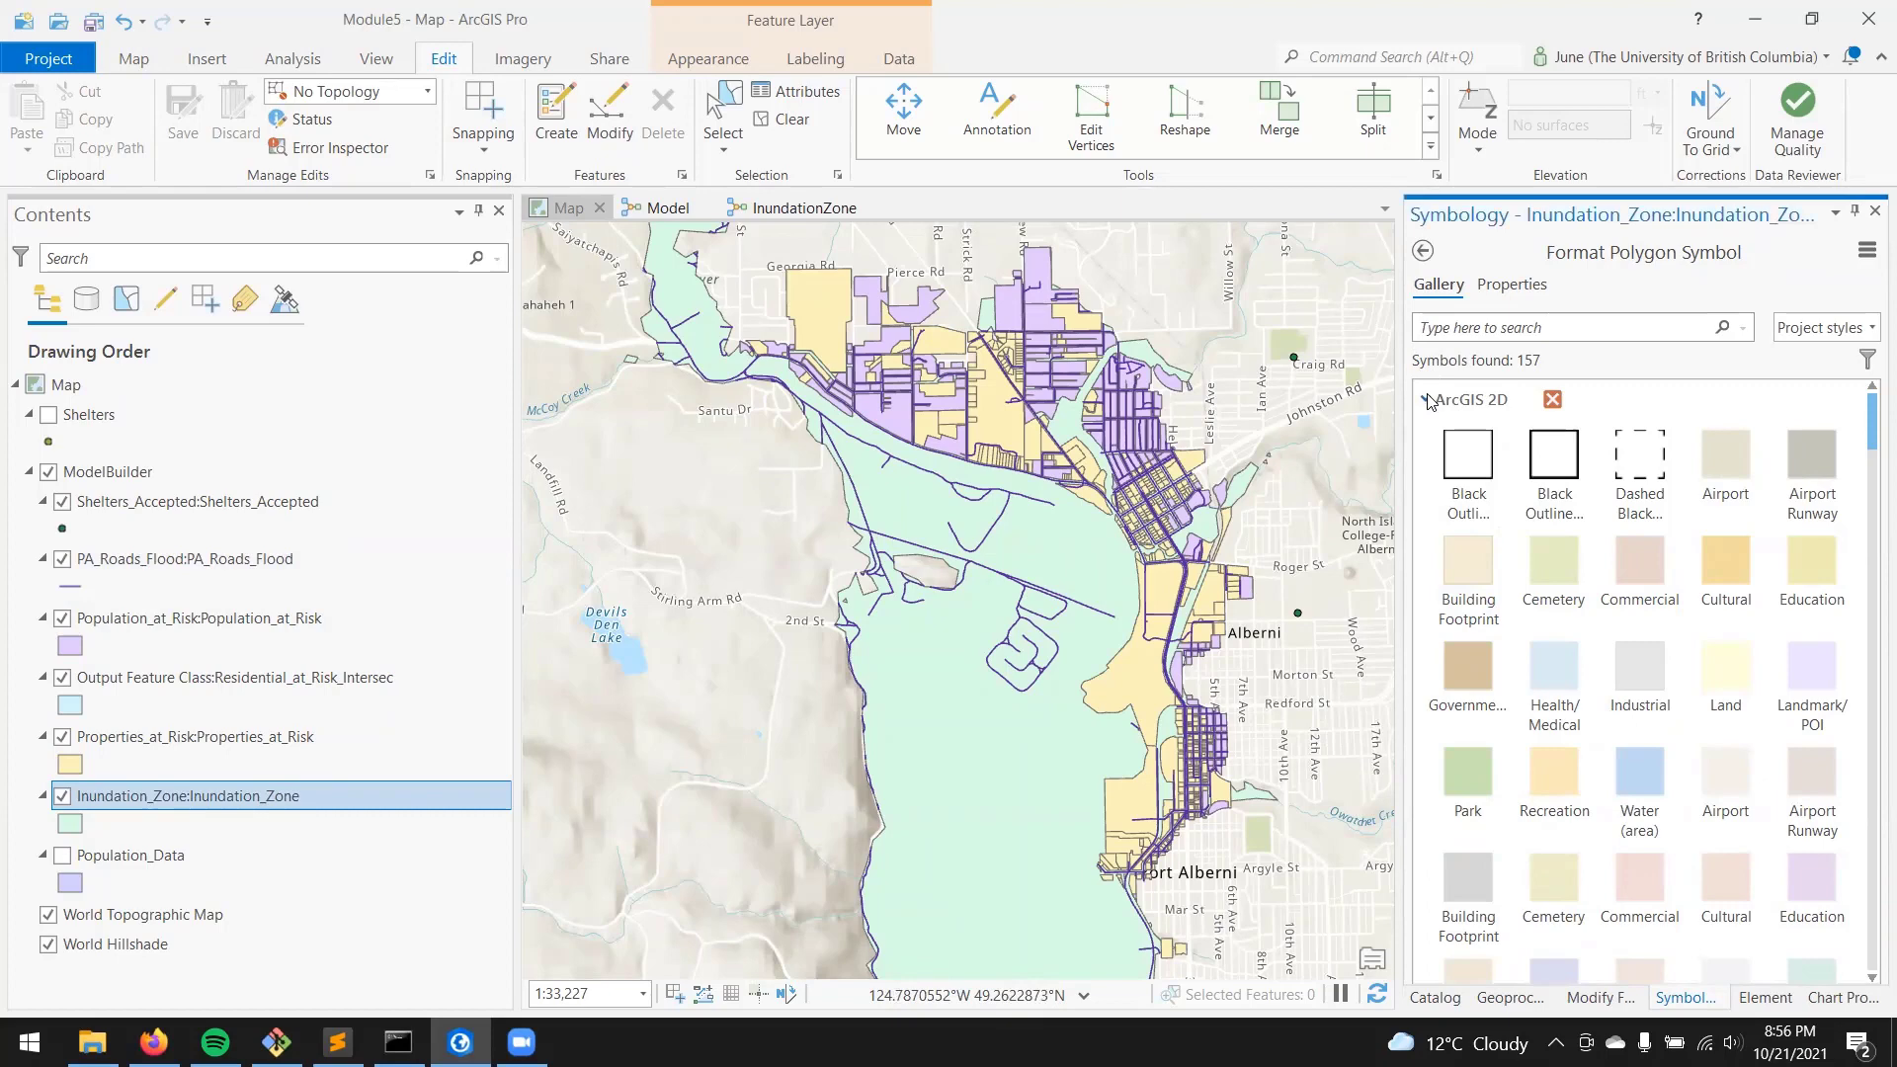
pyautogui.click(1423, 251)
pyautogui.click(1530, 386)
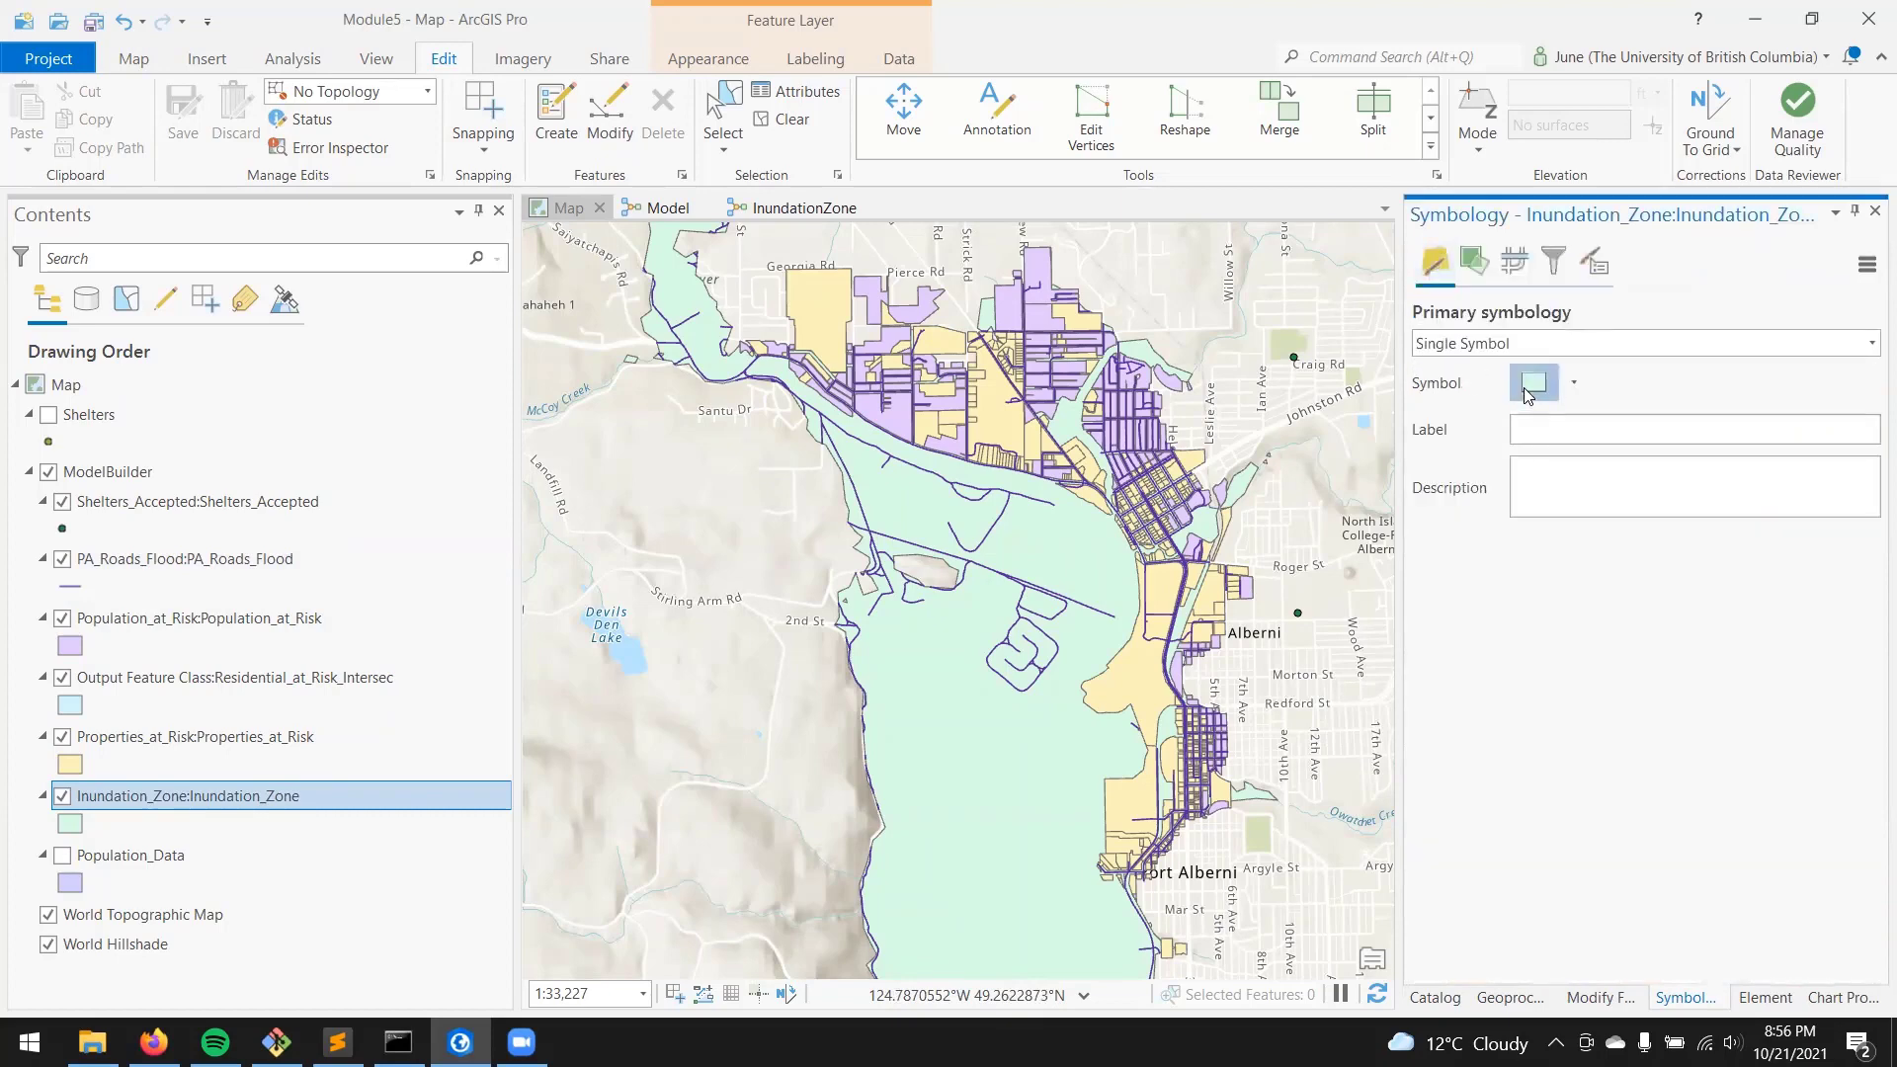
pyautogui.click(1423, 251)
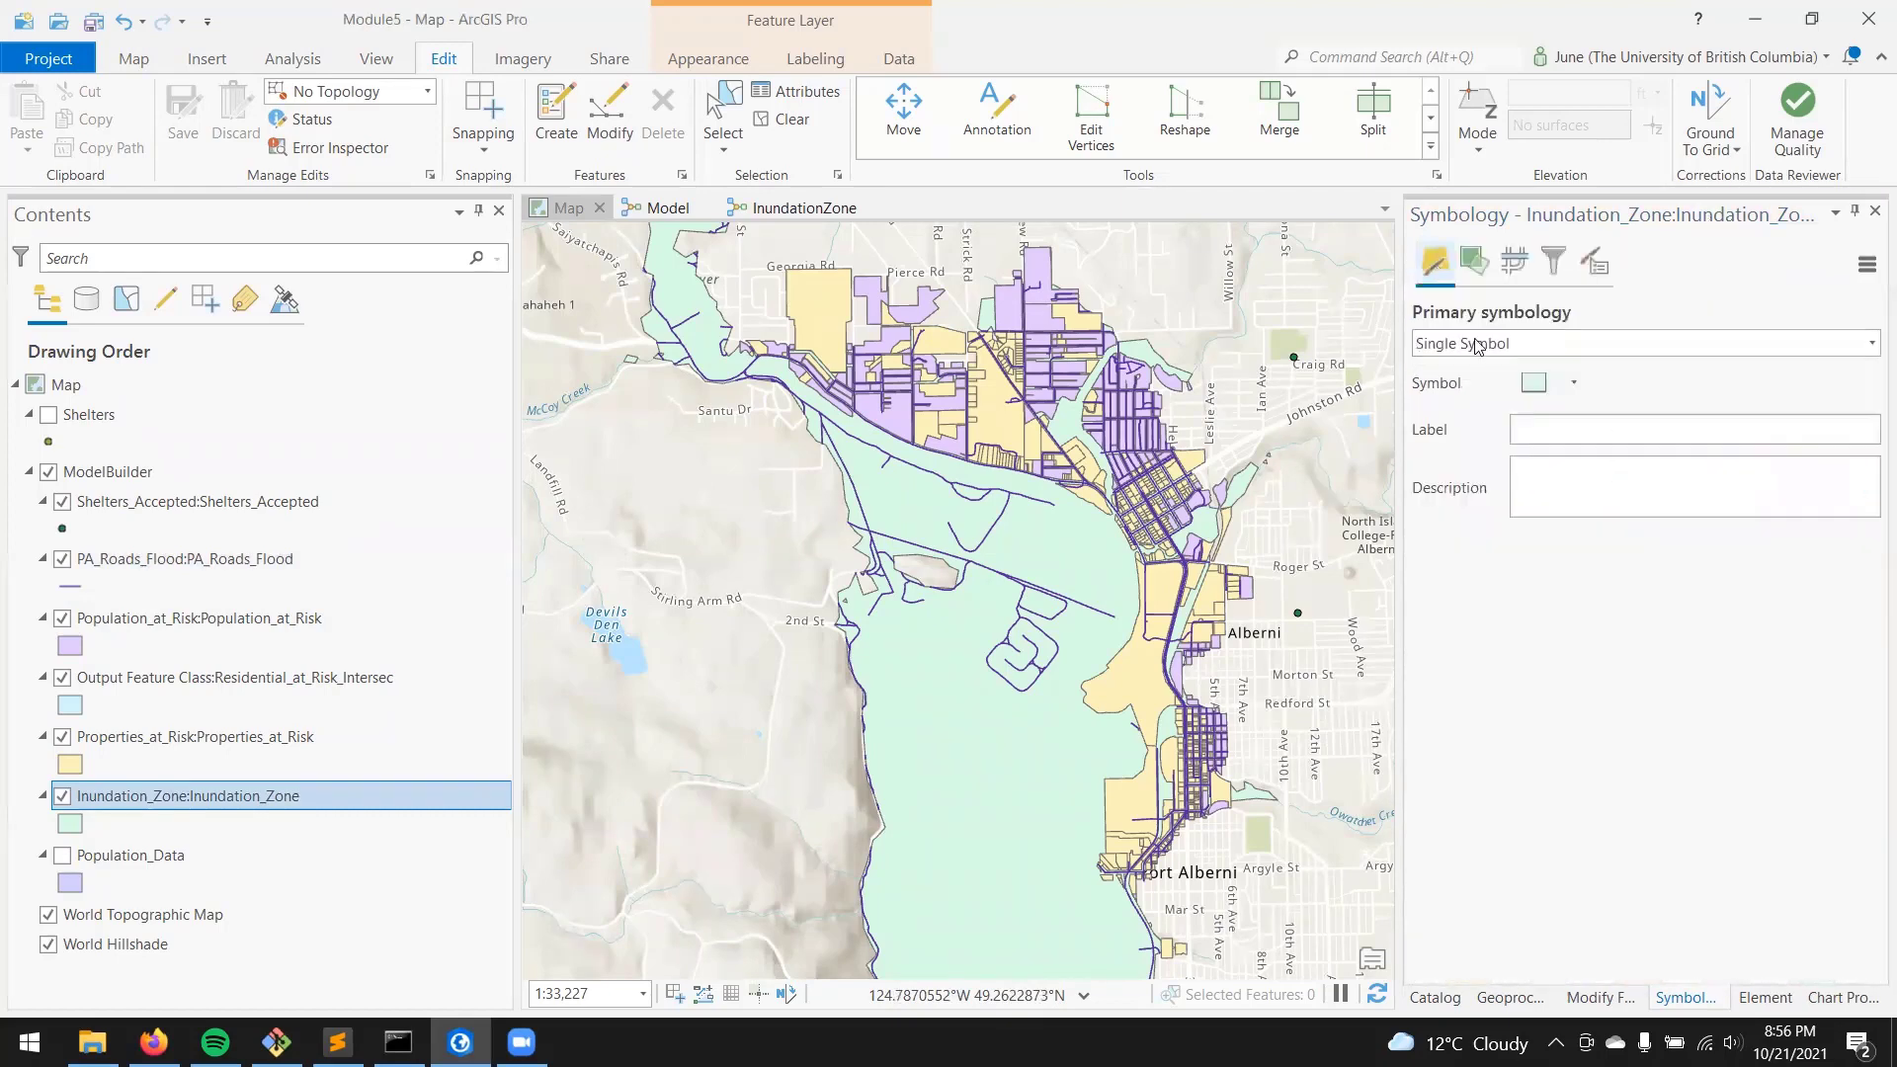
# Set the Inundation_Zone fill colour to RGB 0, 99, 229 at 85% transparency.
pyautogui.rightClick(1532, 383)
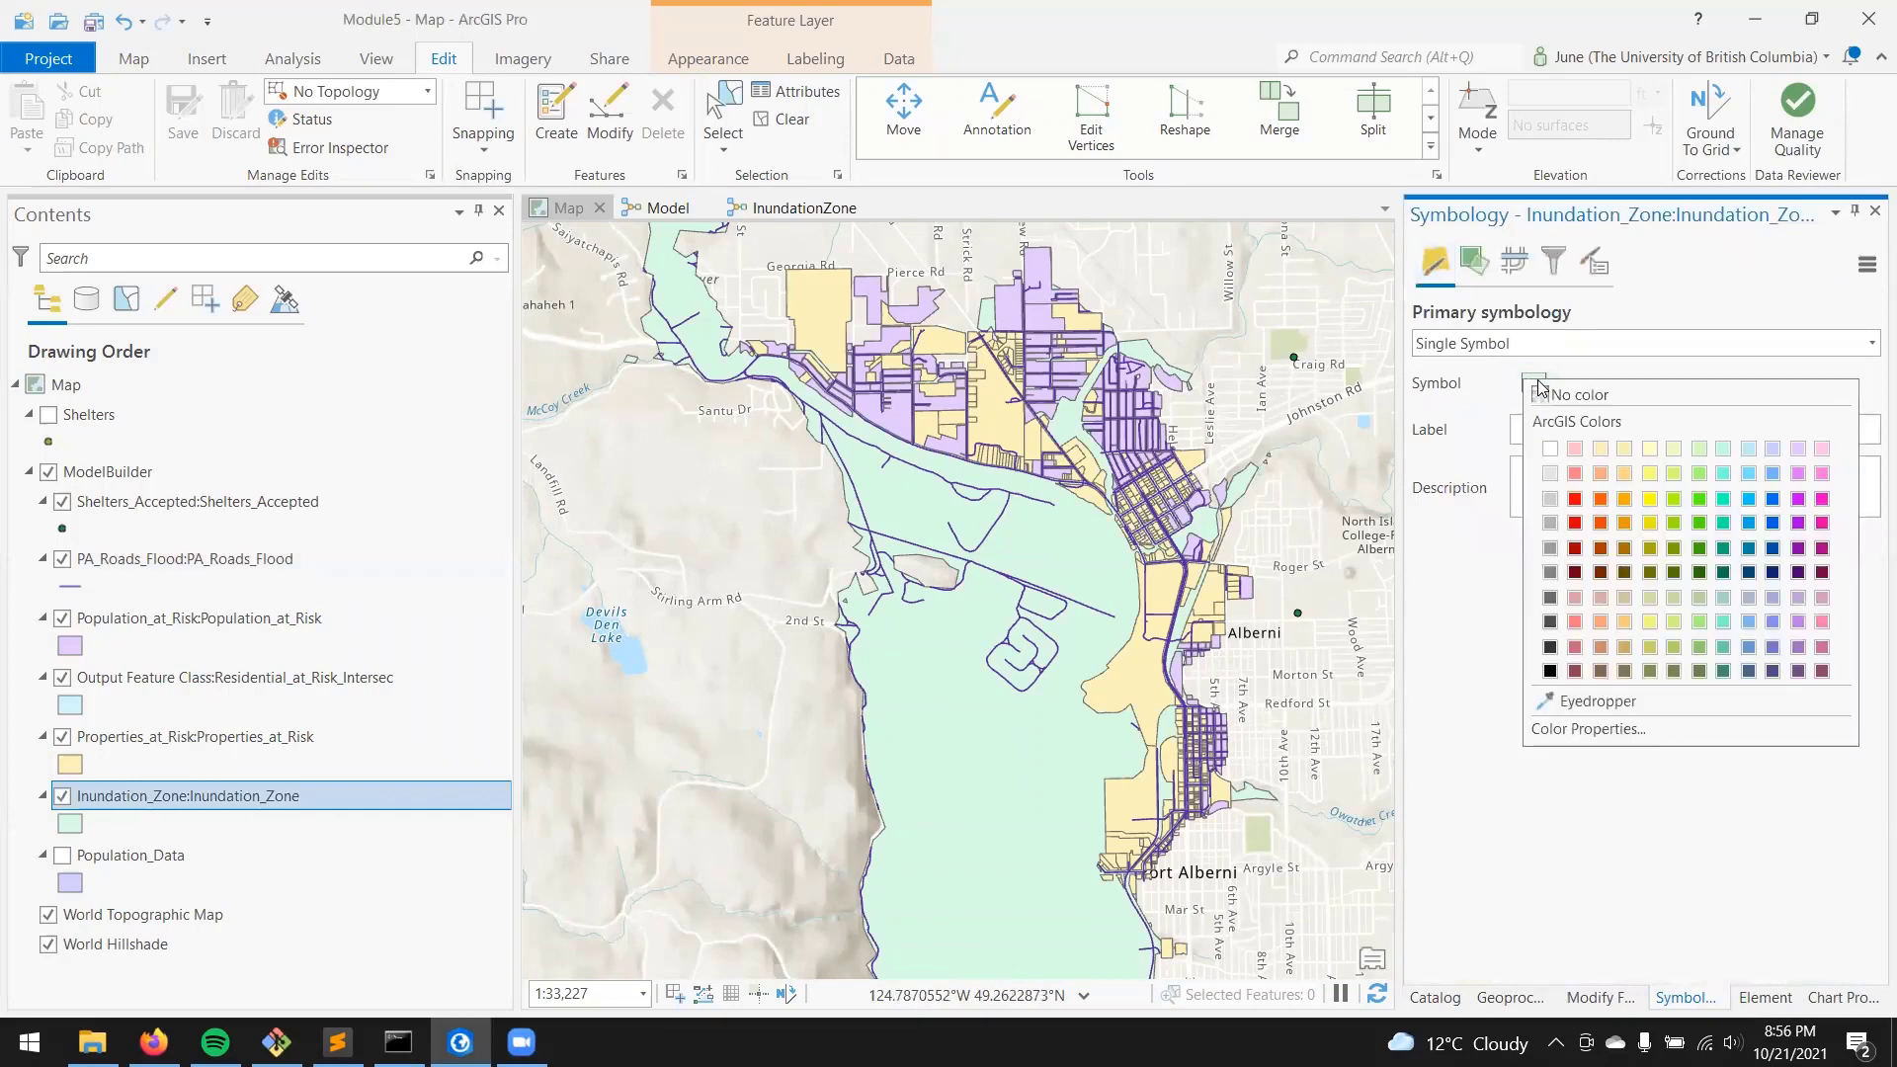
pyautogui.click(1630, 731)
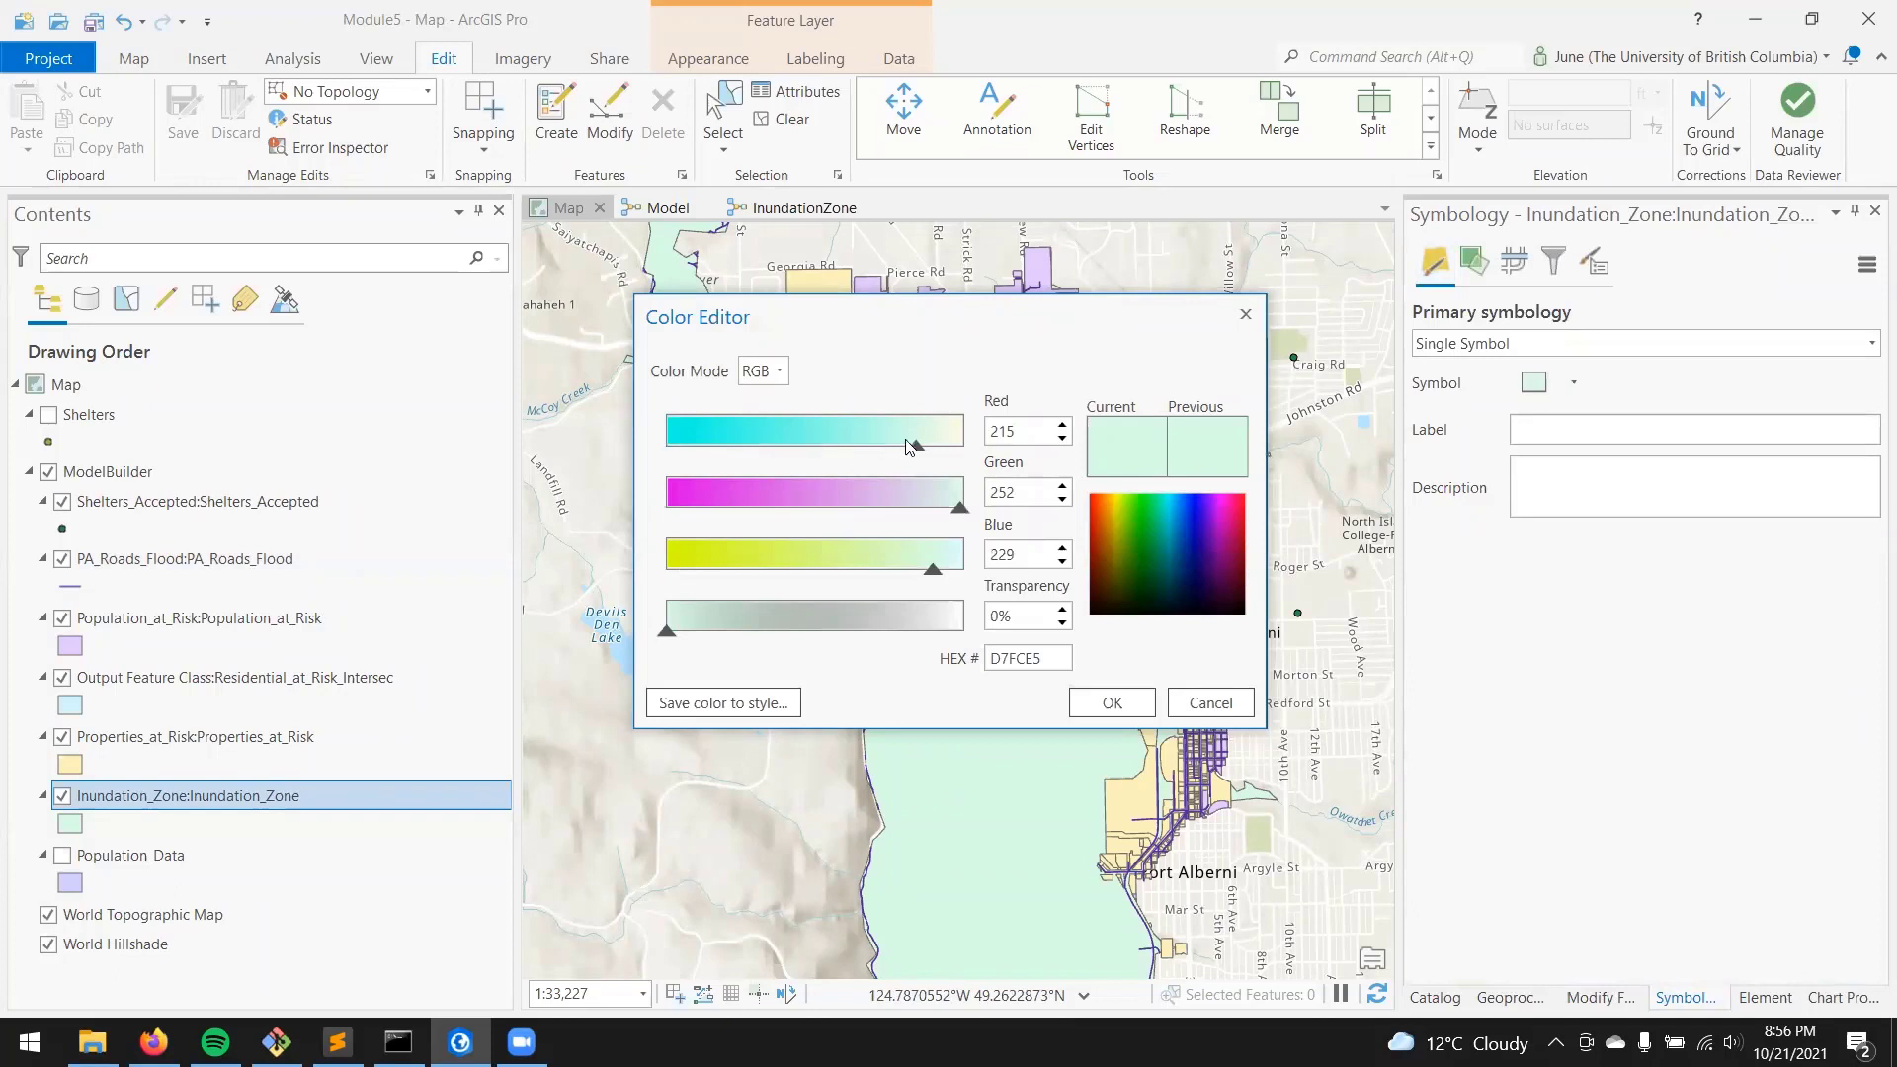
pyautogui.moveTo(910, 445); pyautogui.dragTo(635, 440)
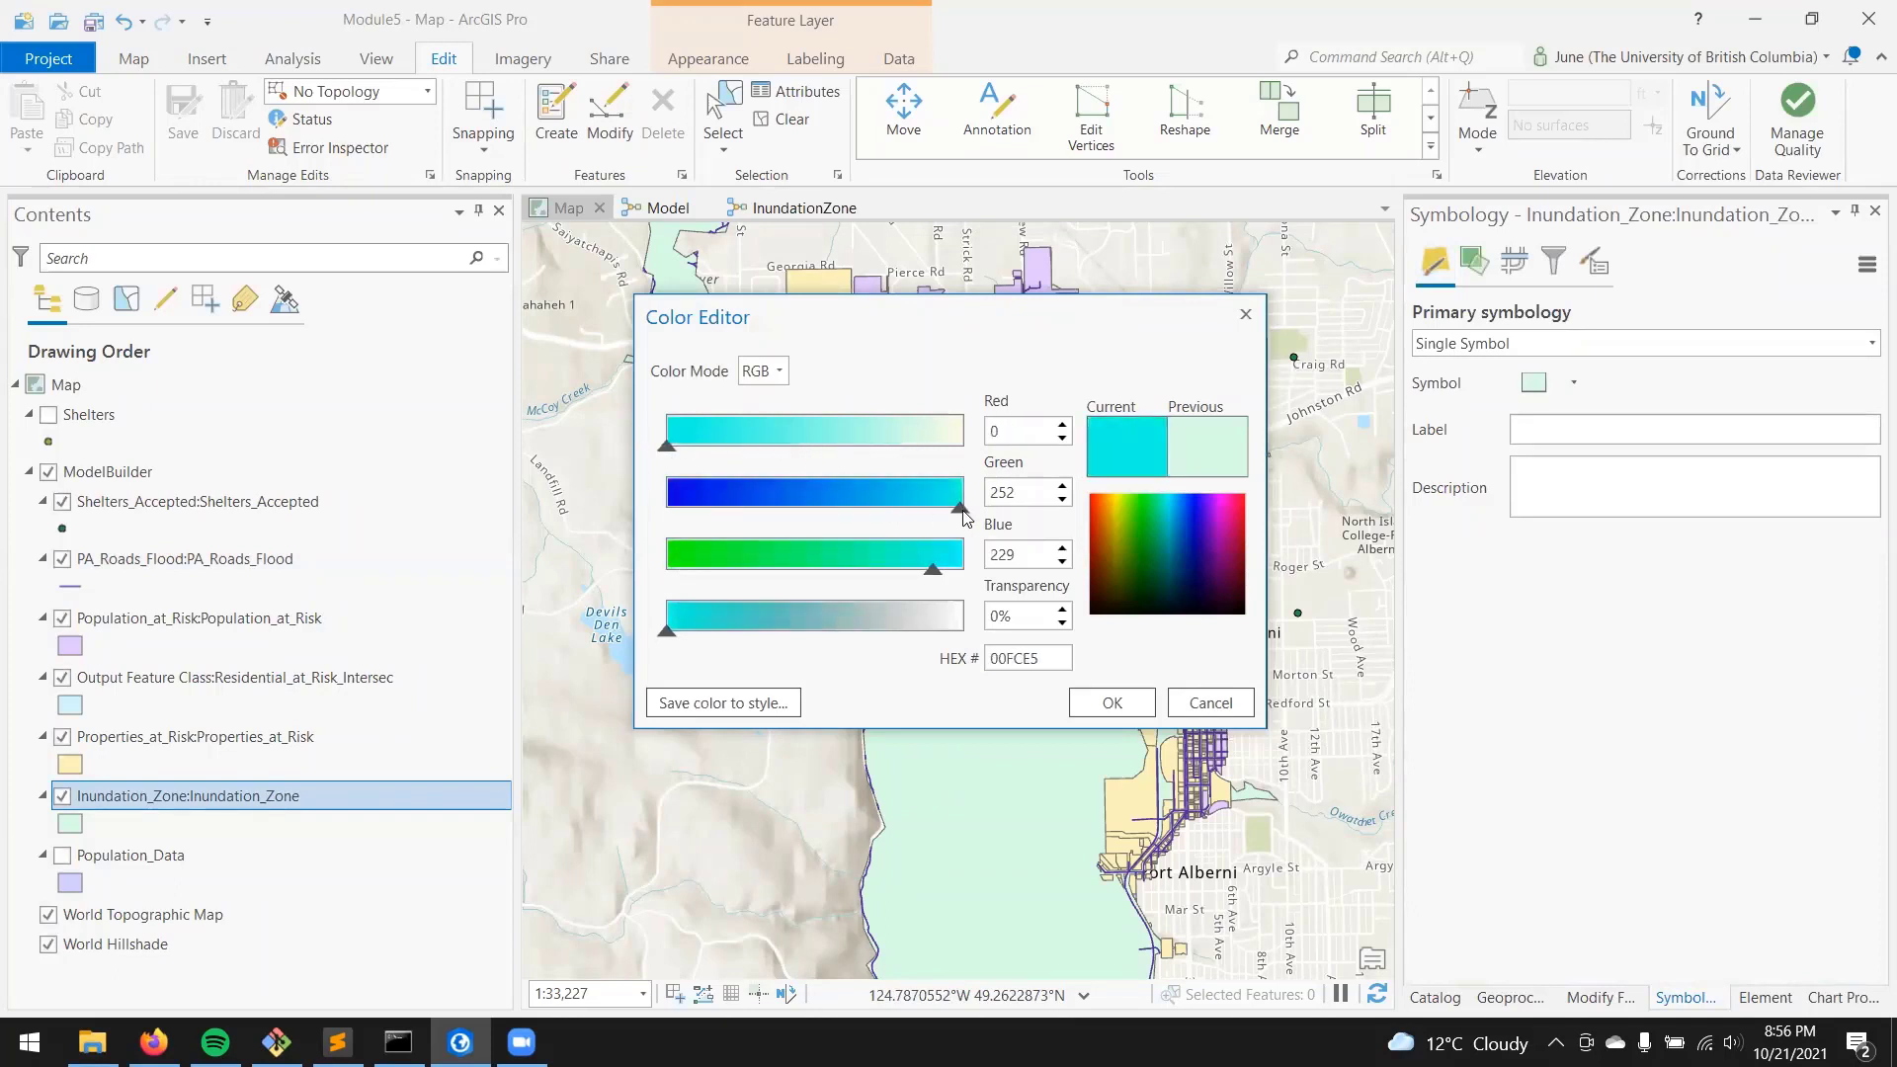
pyautogui.moveTo(961, 511); pyautogui.dragTo(781, 525)
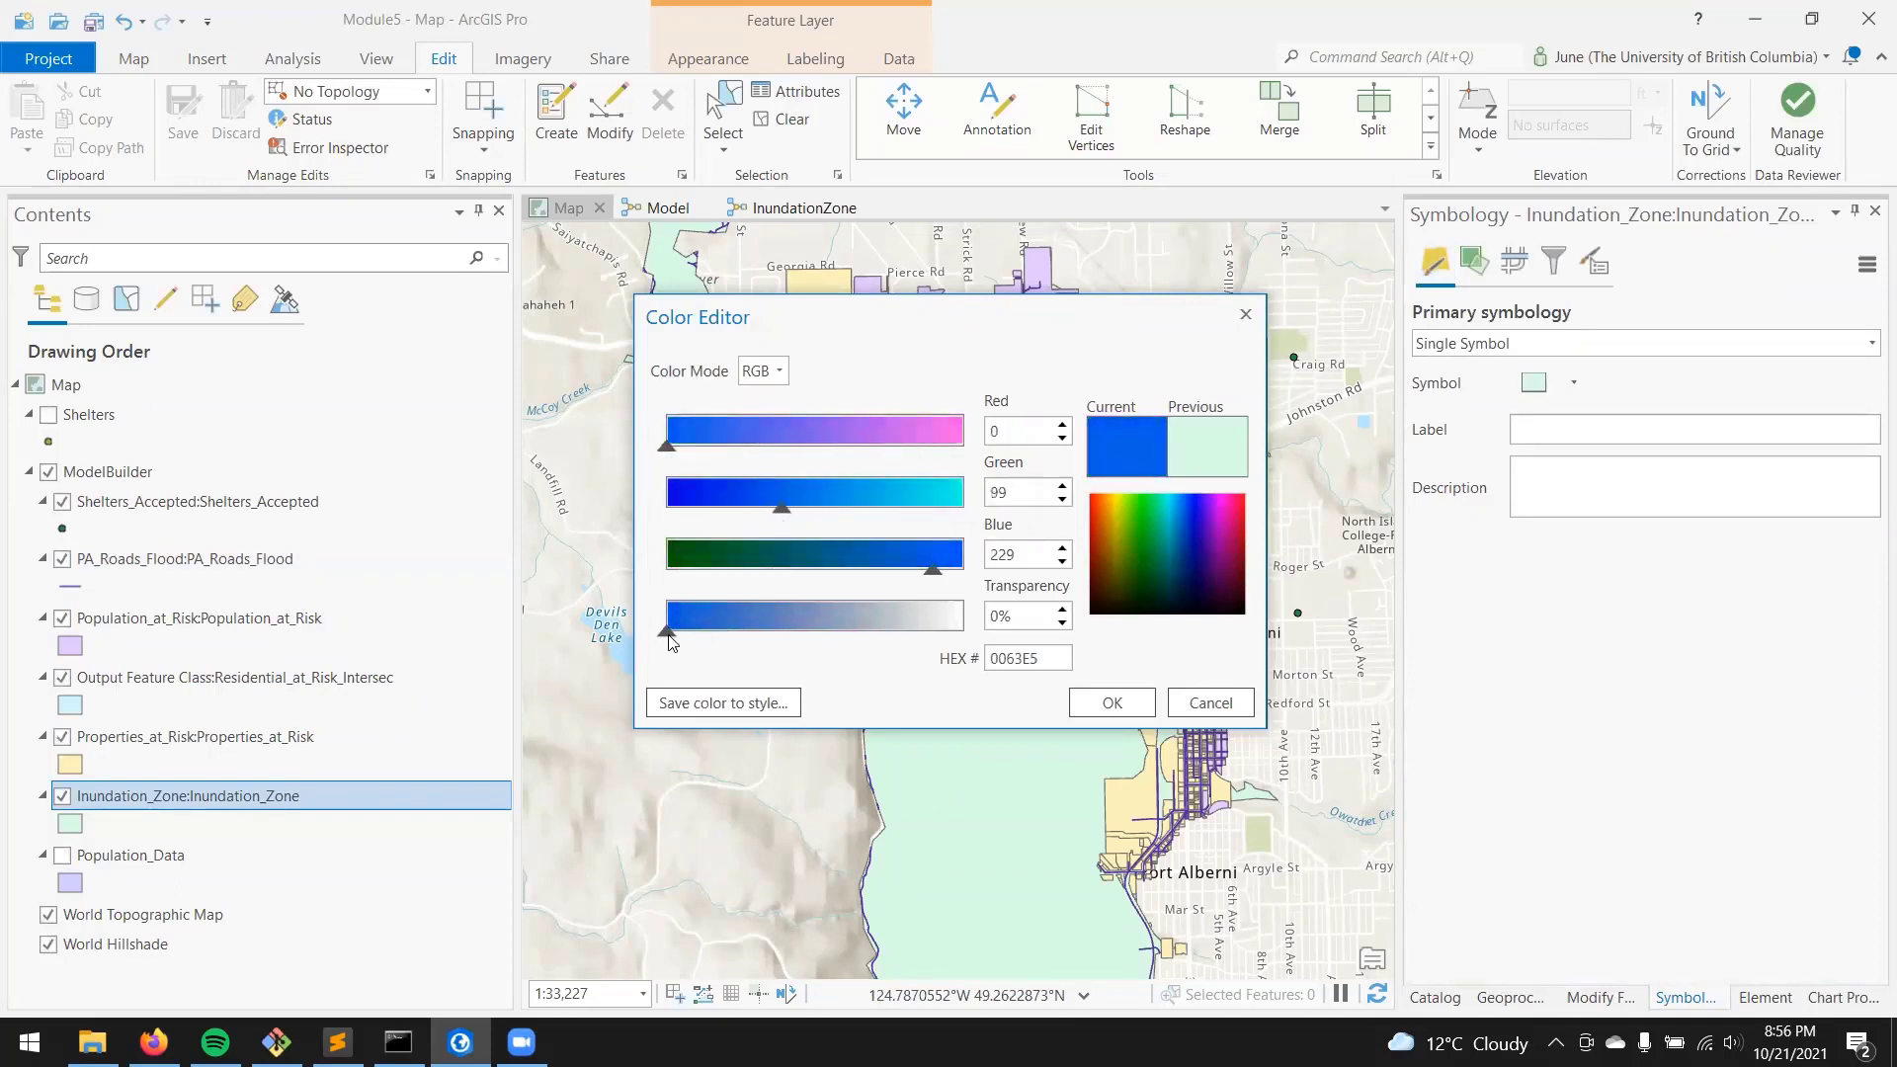
pyautogui.moveTo(667, 638); pyautogui.dragTo(920, 631)
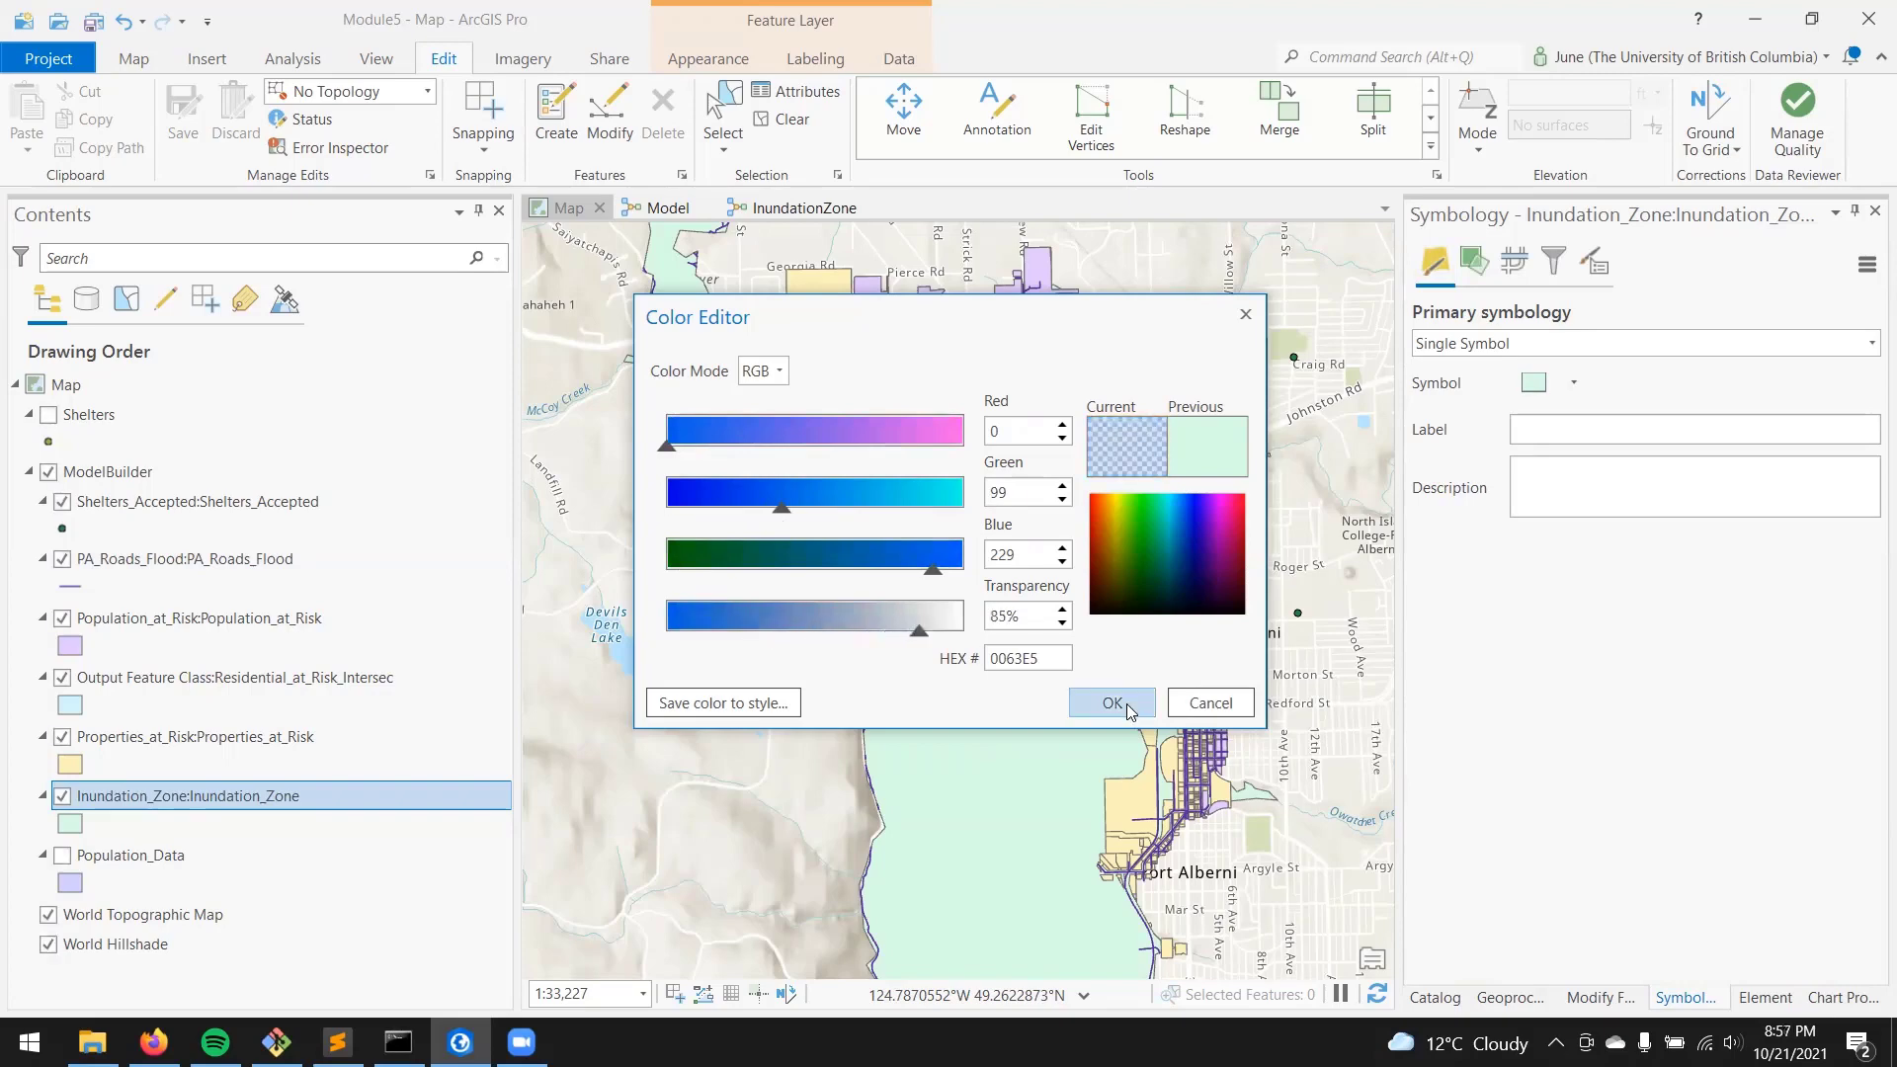
pyautogui.click(1127, 704)
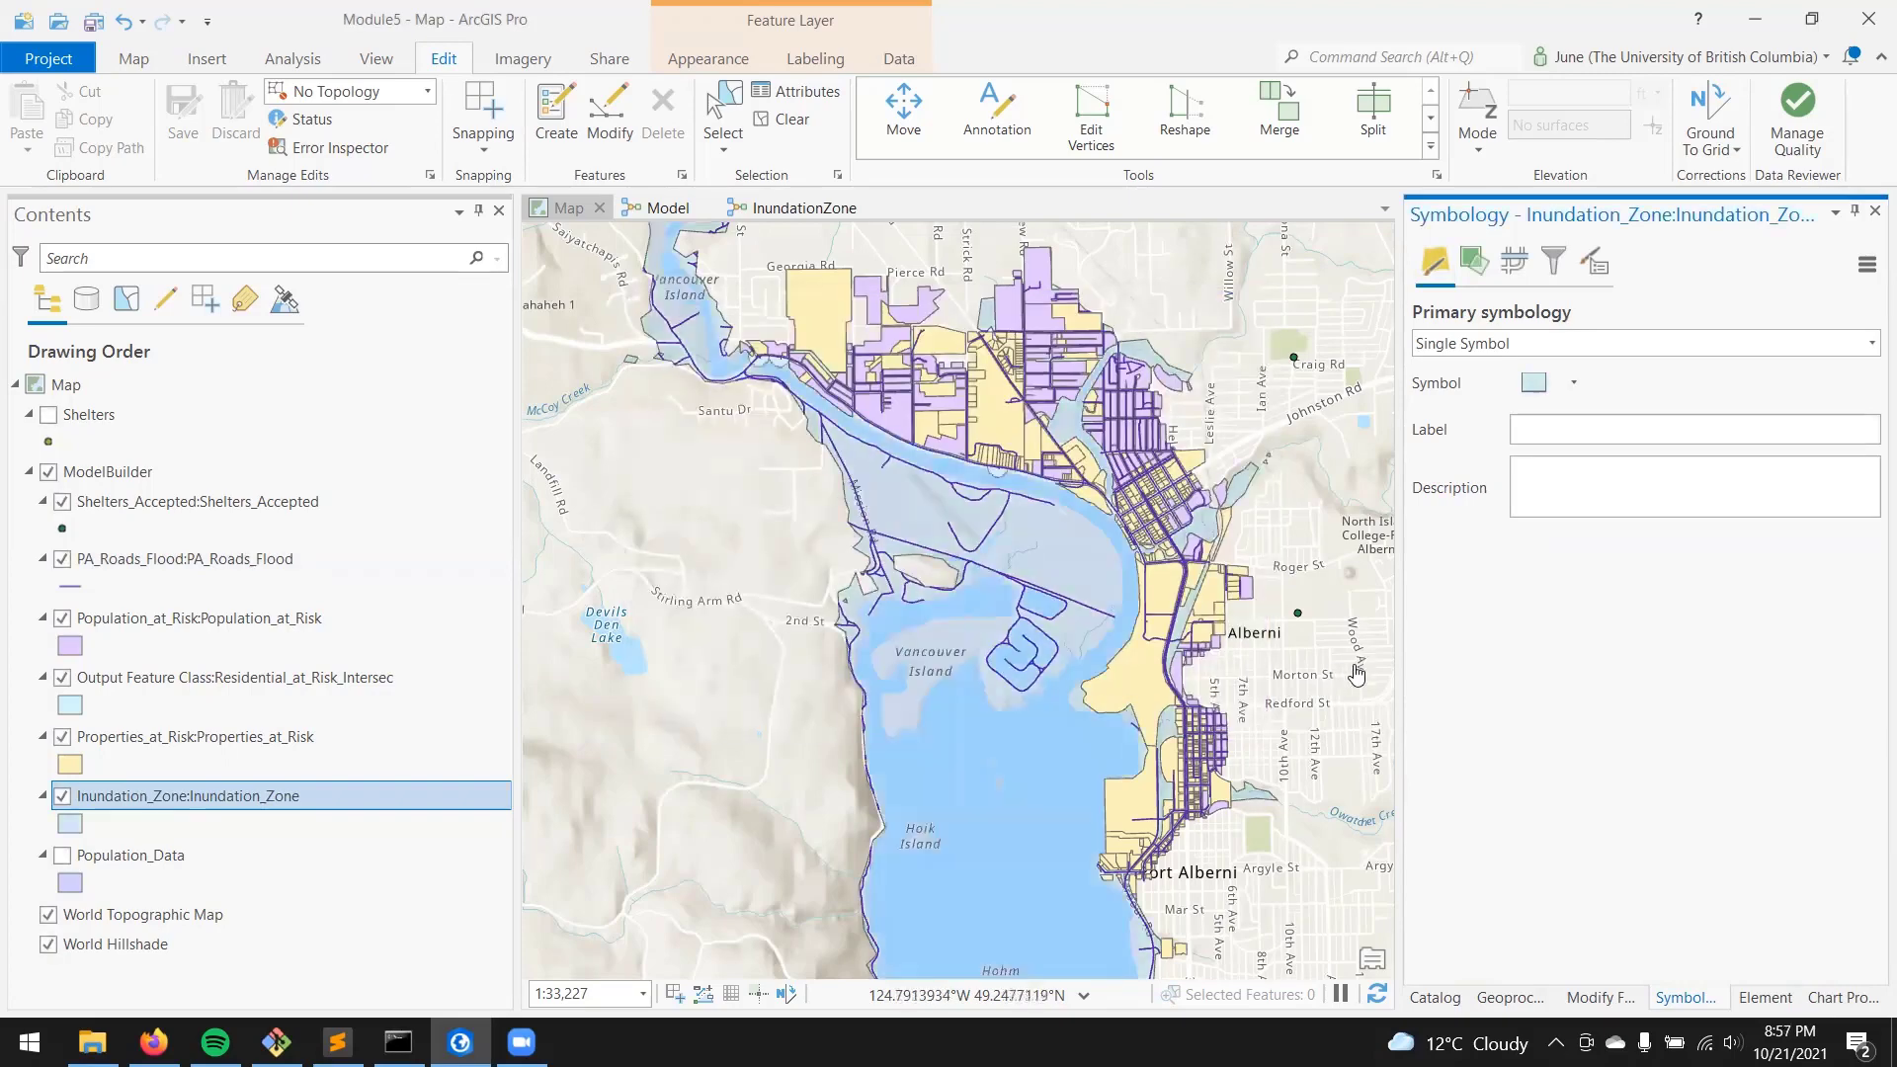
# Give the Inundation_Zone polygons a blue outline, then bring up PA_Roads_Flood's symbology.
pyautogui.click(1572, 384)
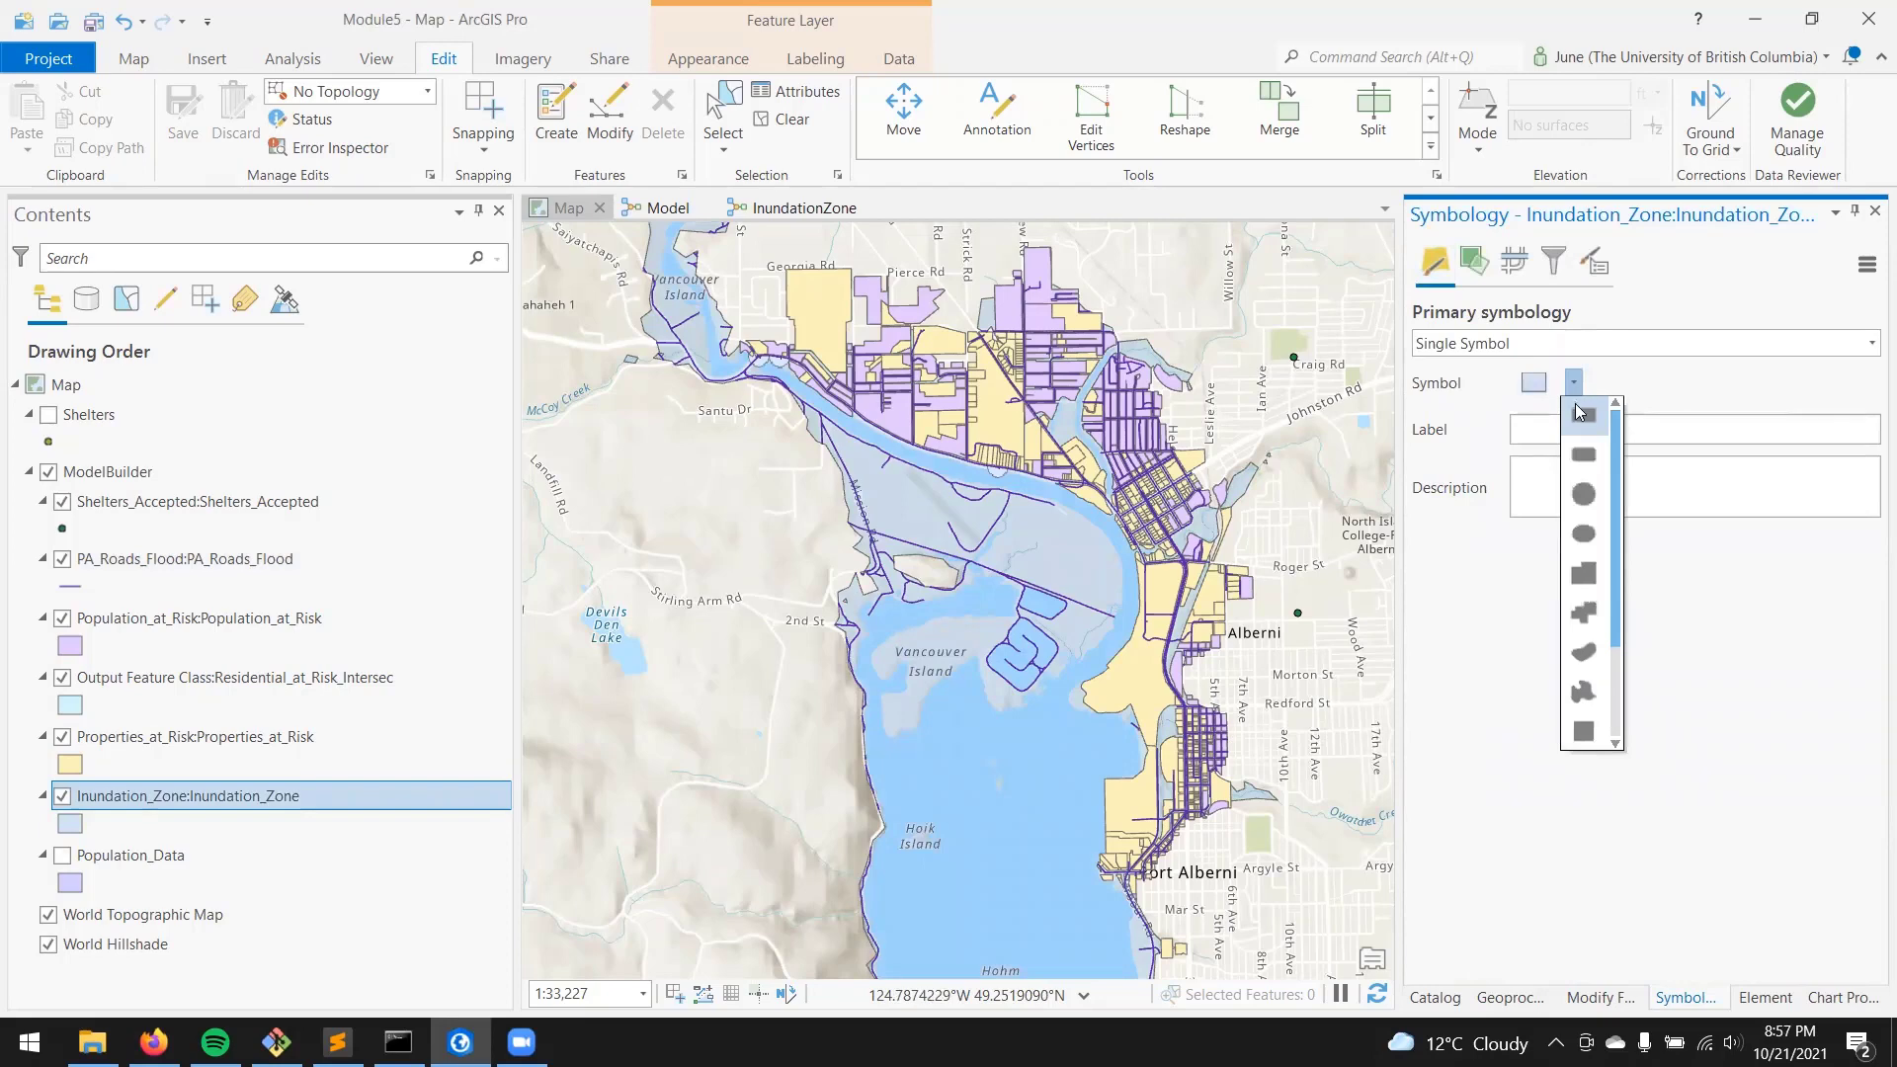
pyautogui.click(1539, 386)
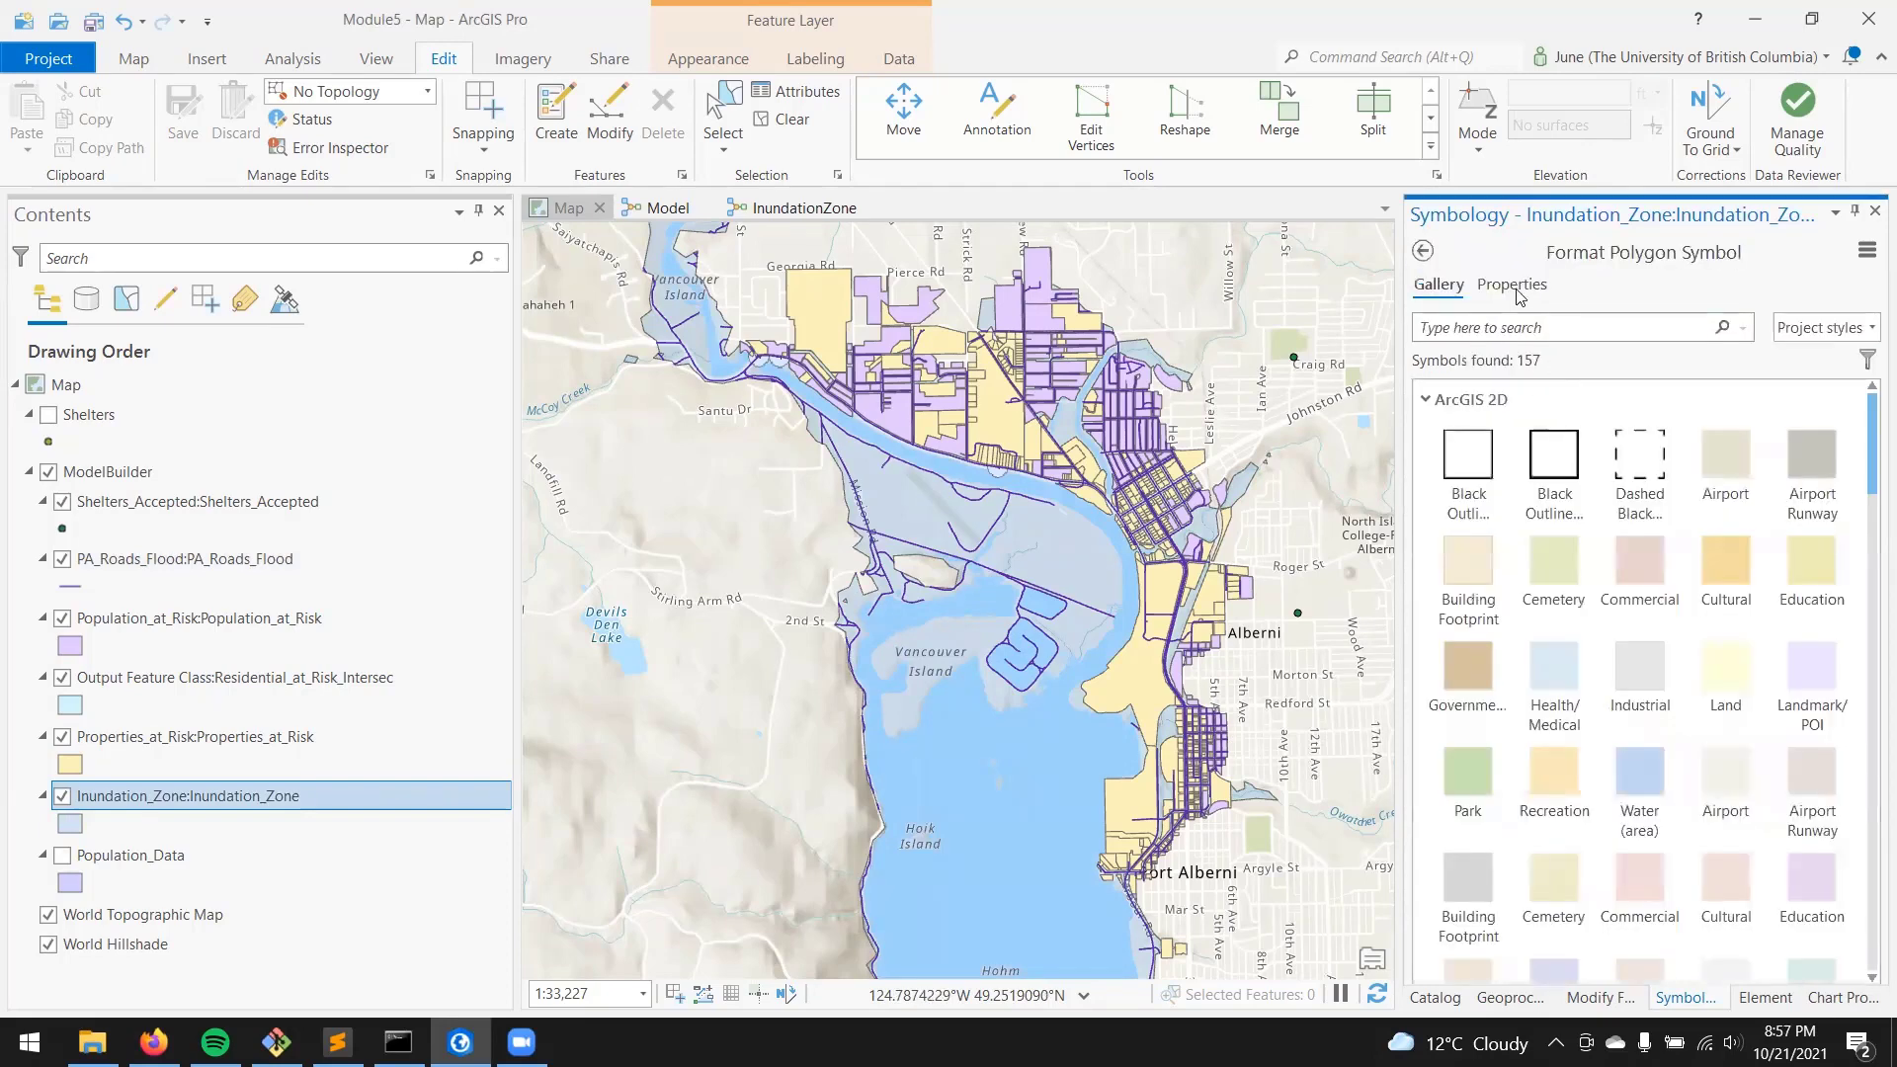
pyautogui.click(1517, 286)
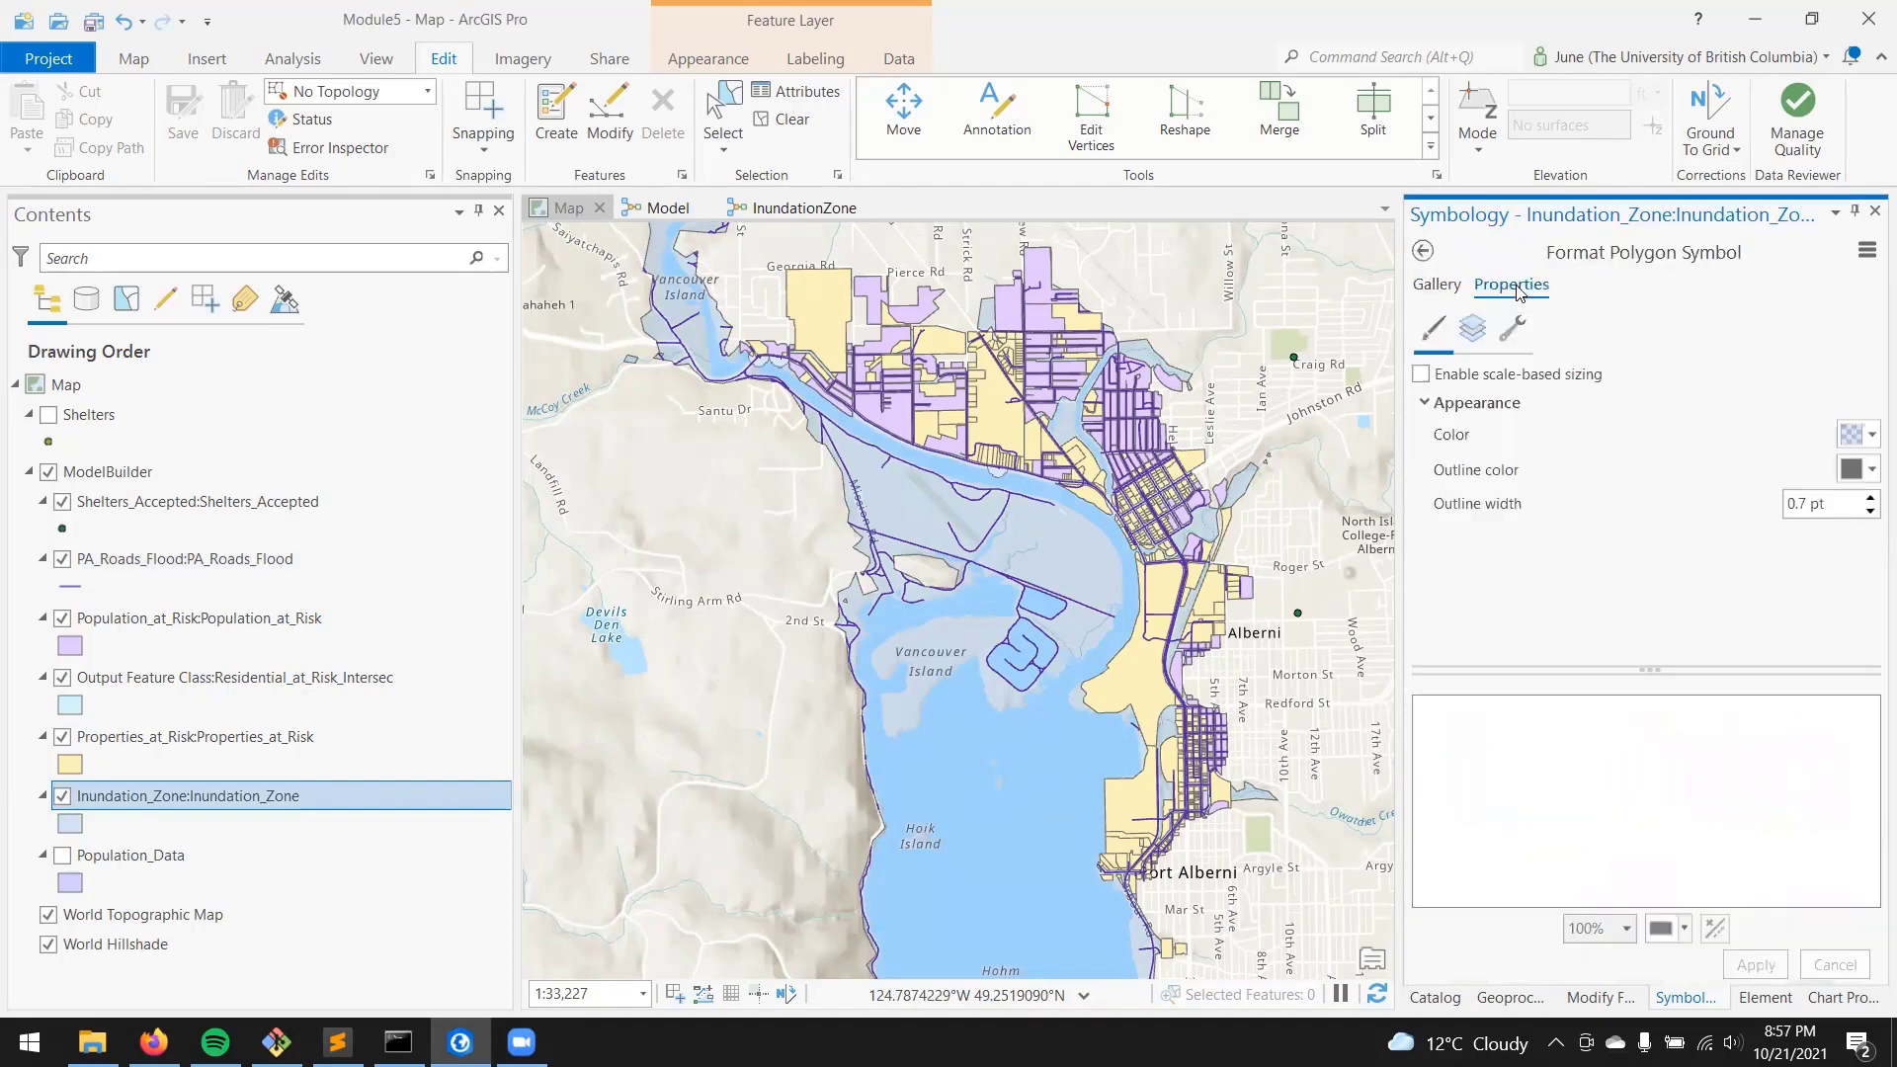
pyautogui.click(1869, 470)
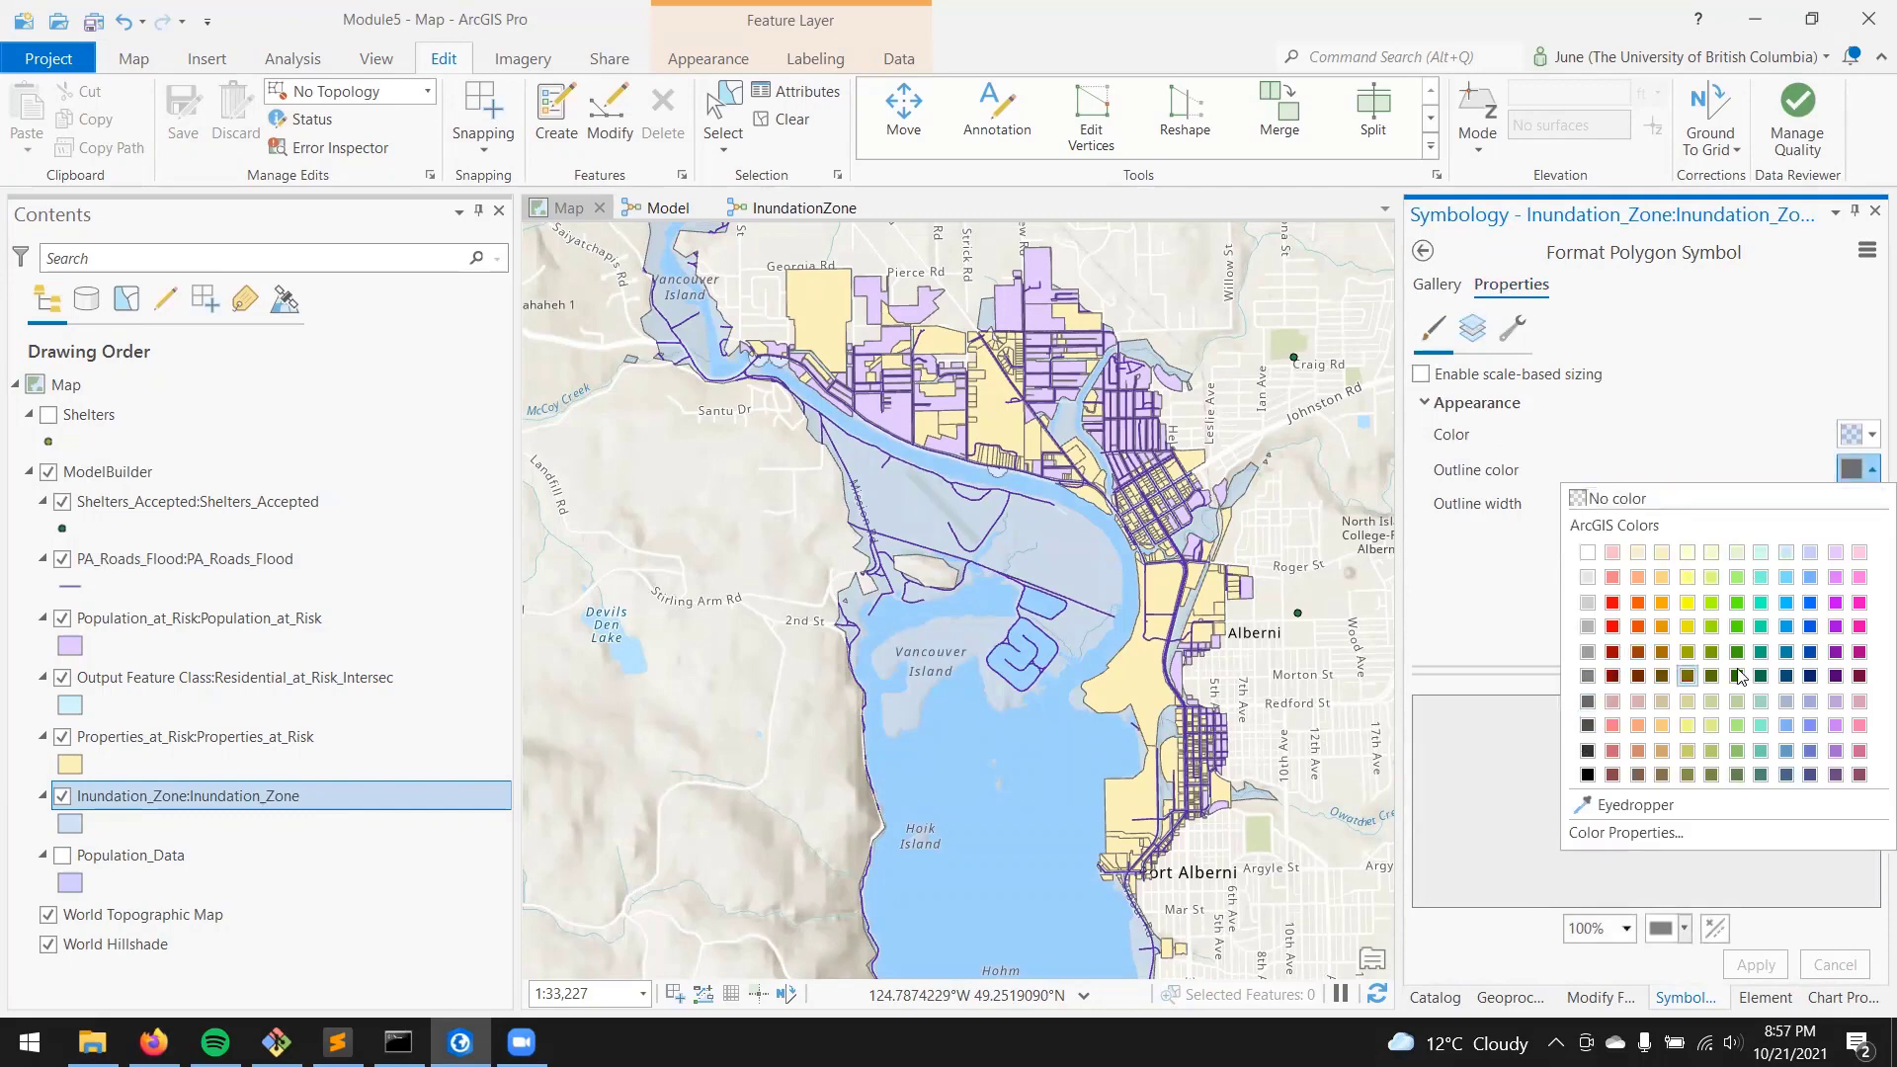
pyautogui.click(1812, 626)
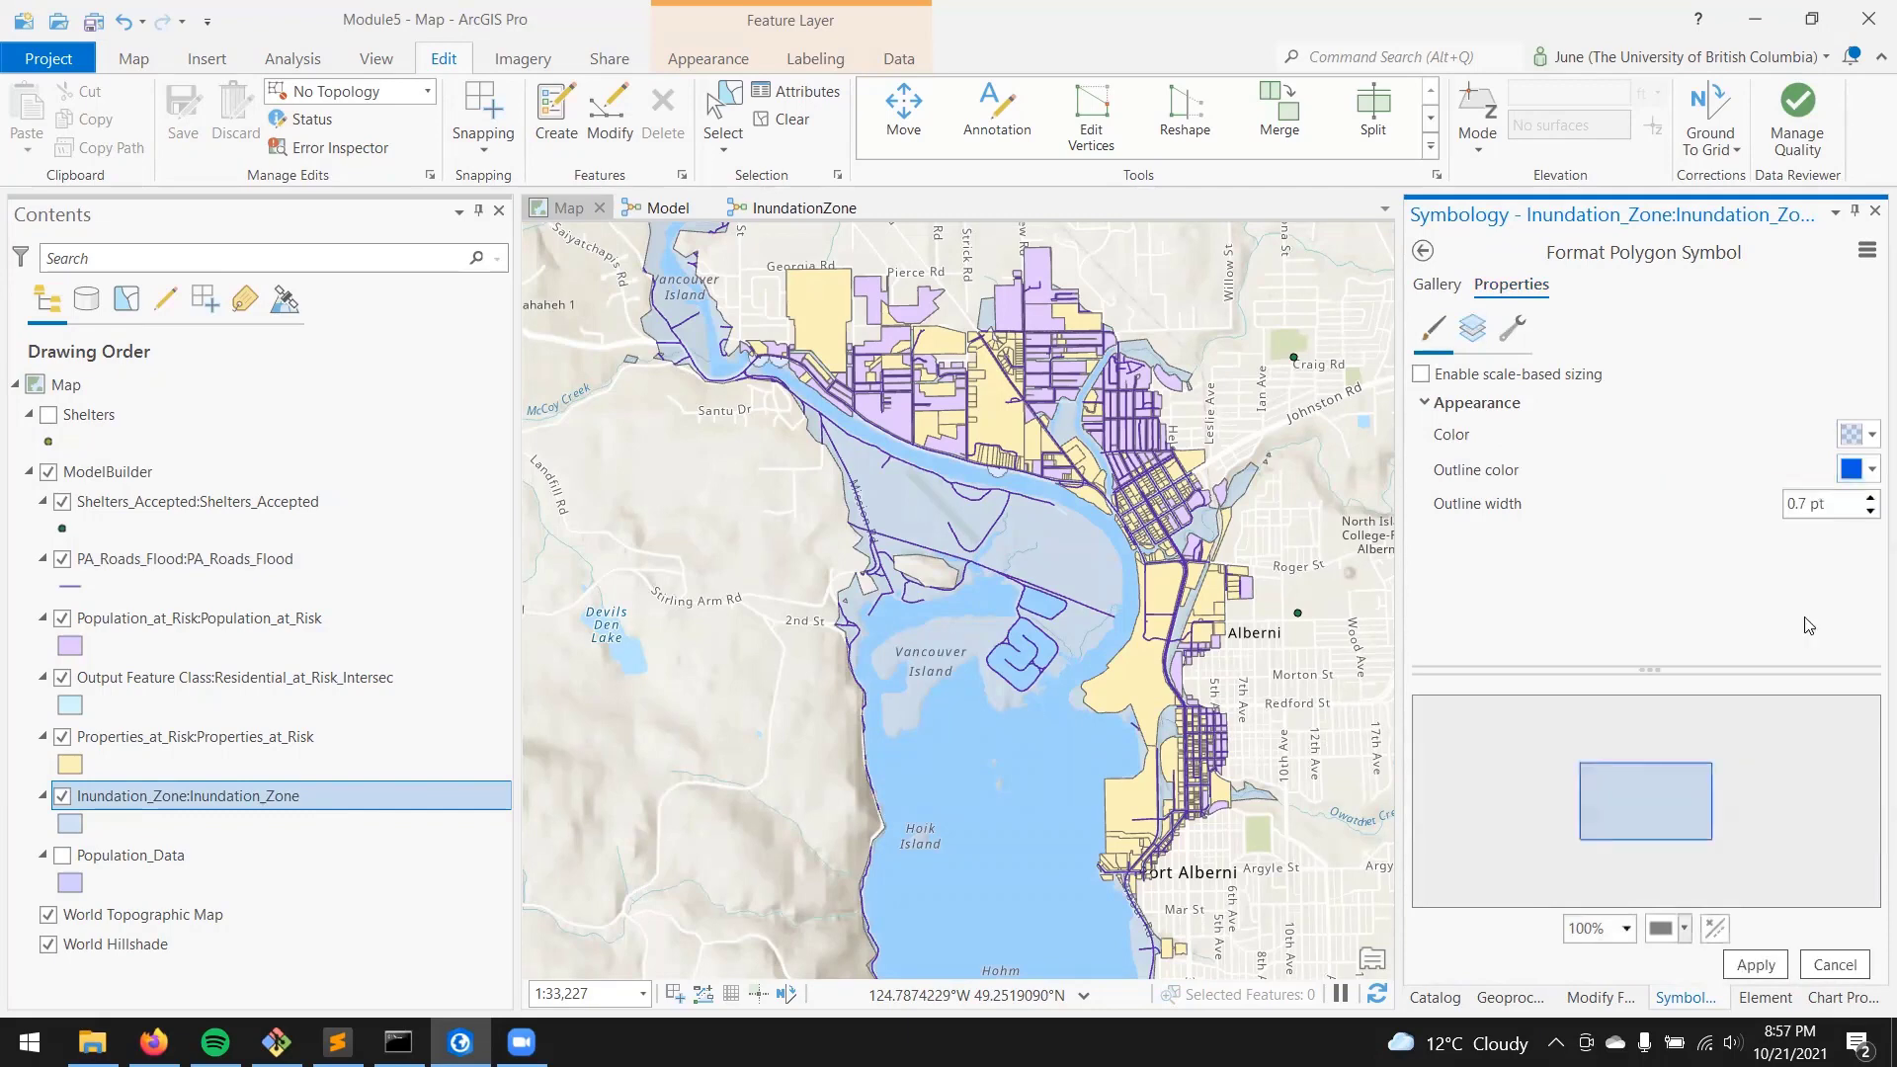
pyautogui.click(1757, 967)
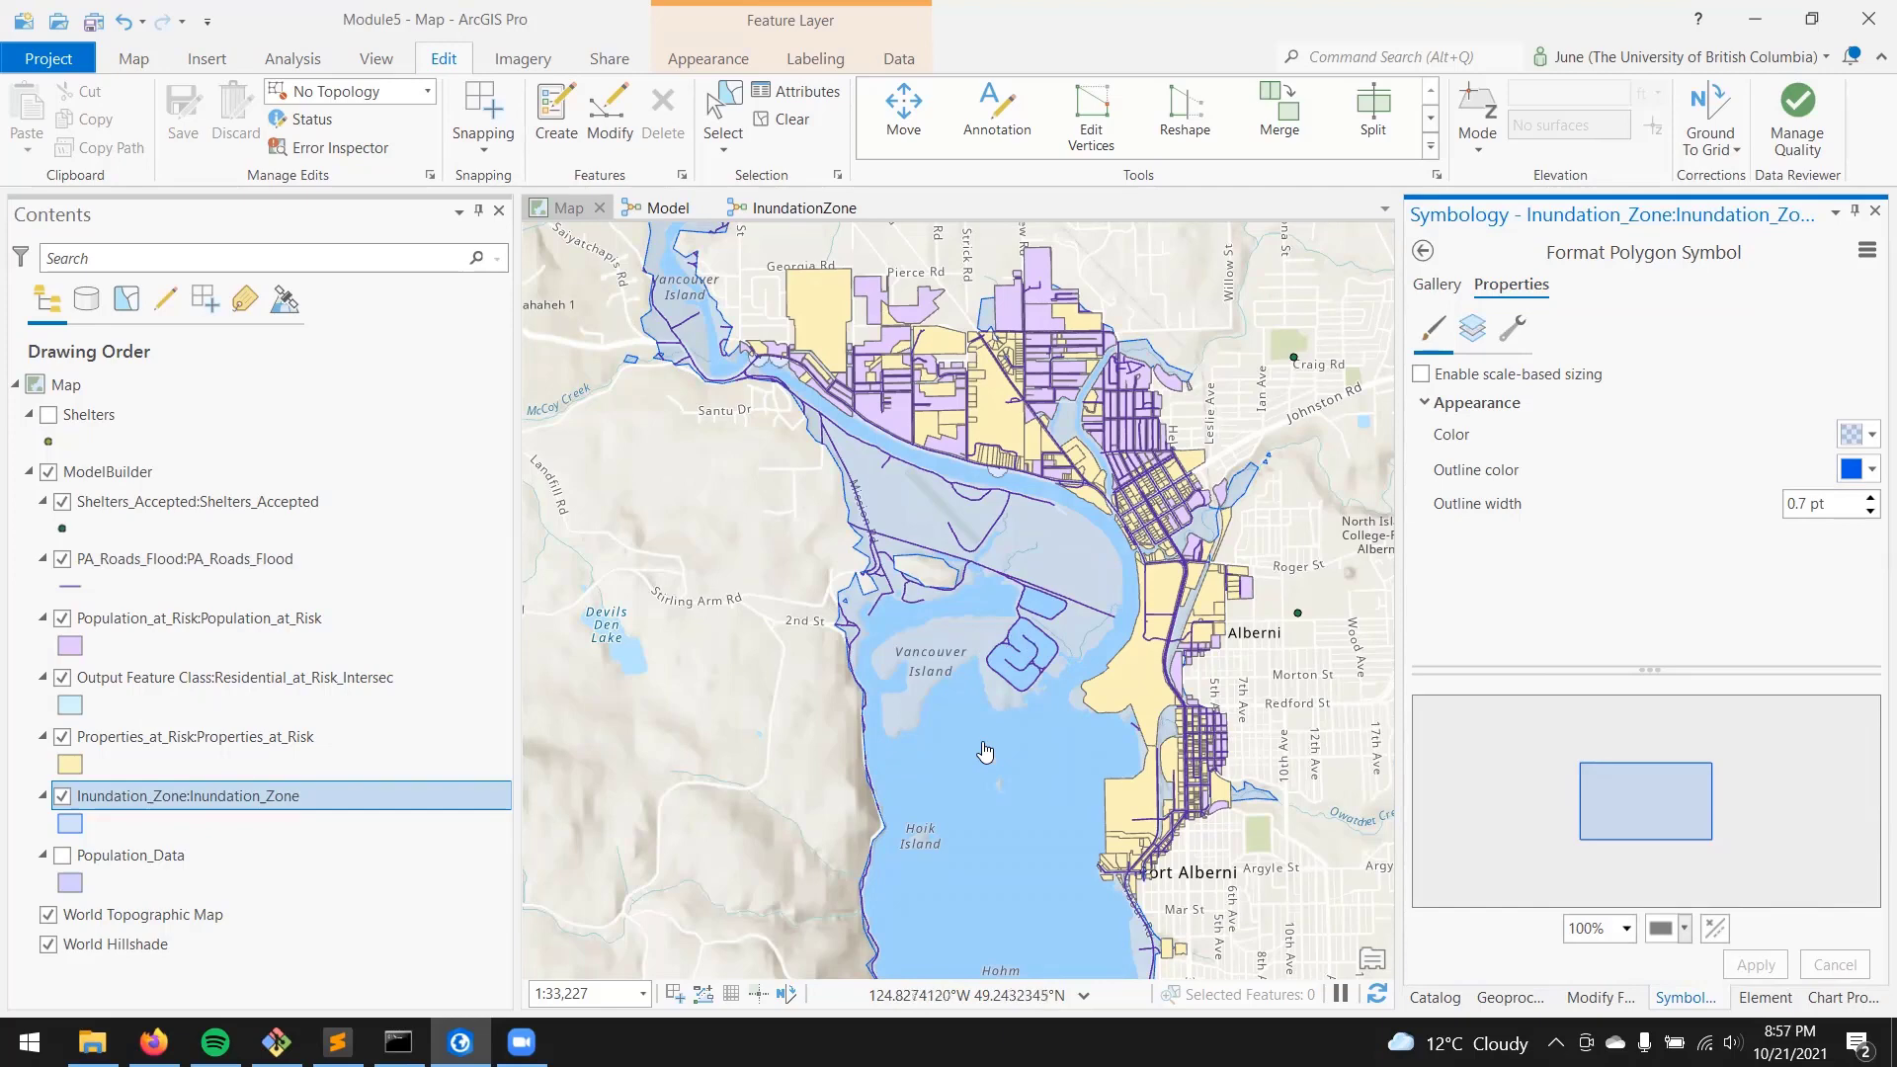
pyautogui.click(239, 563)
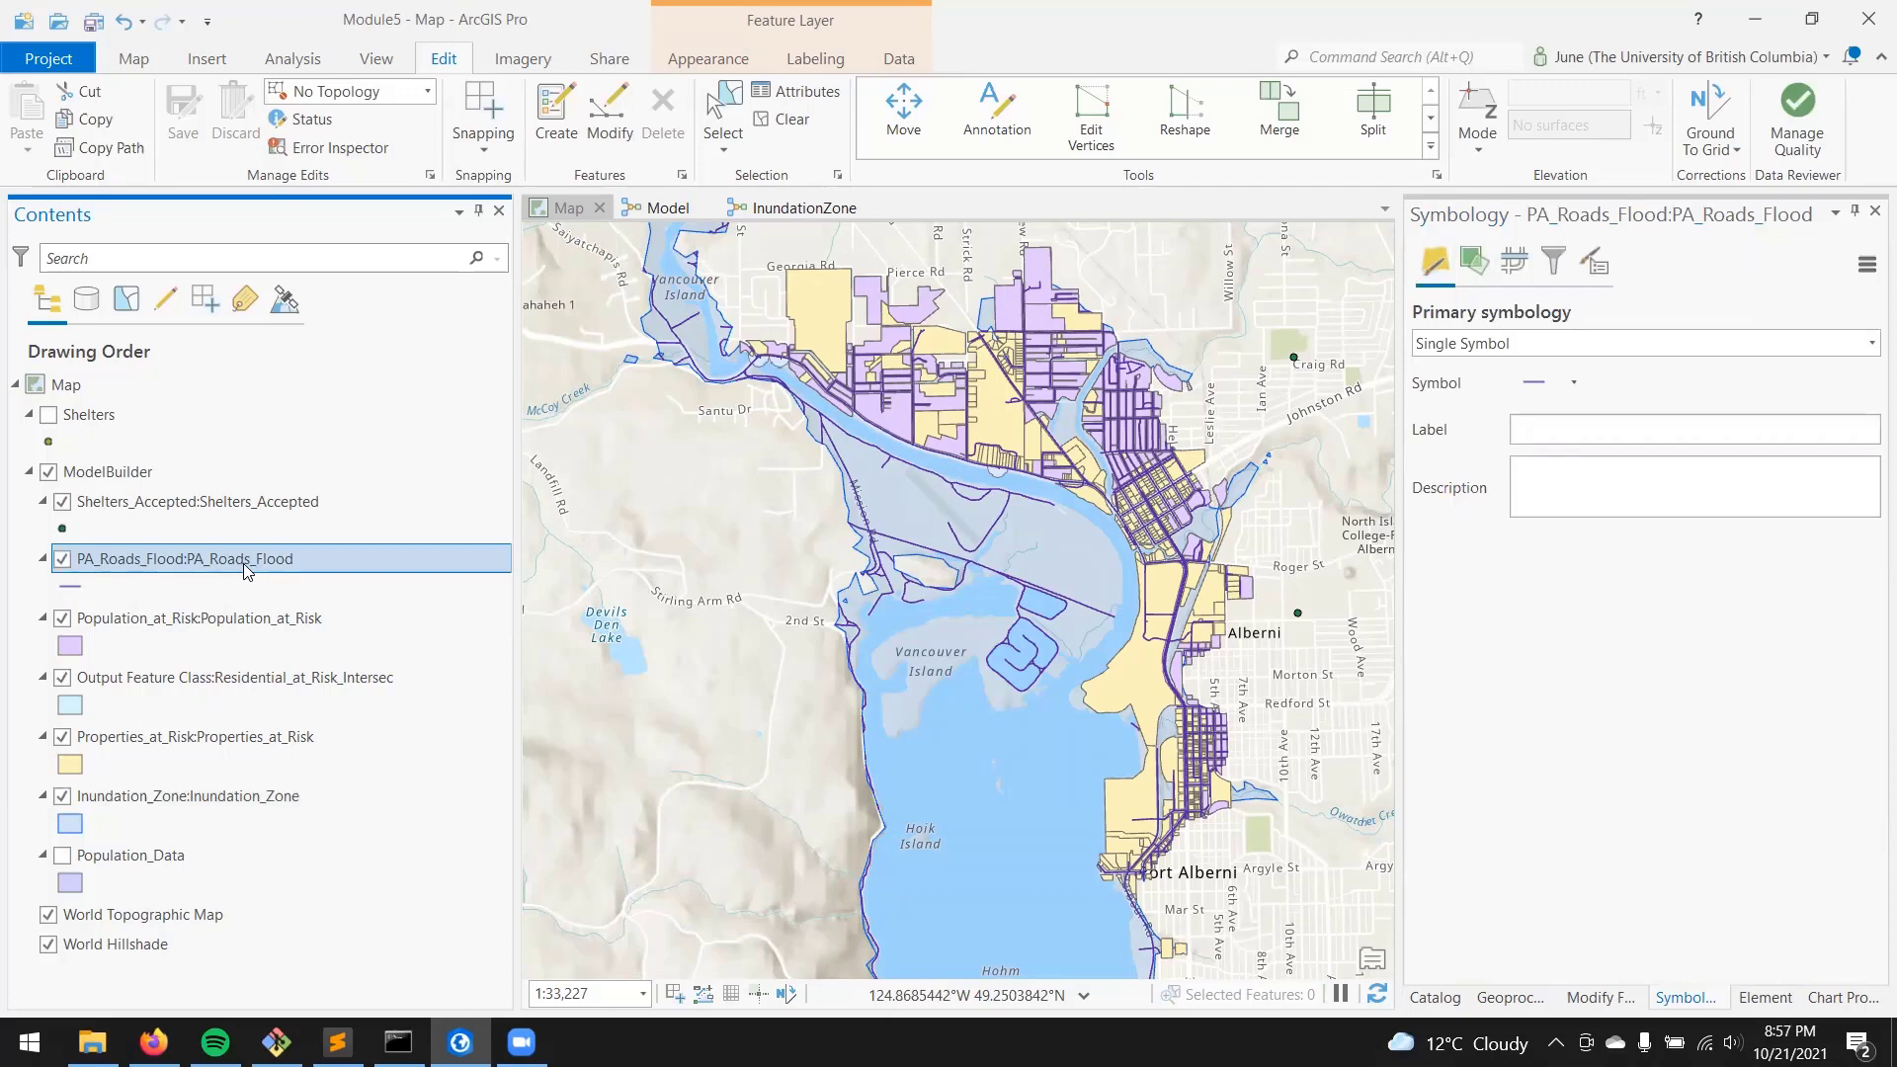
# Symbolize PA_Roads_Flood with unique values of the ROAD_CLASS field.
pyautogui.click(1867, 348)
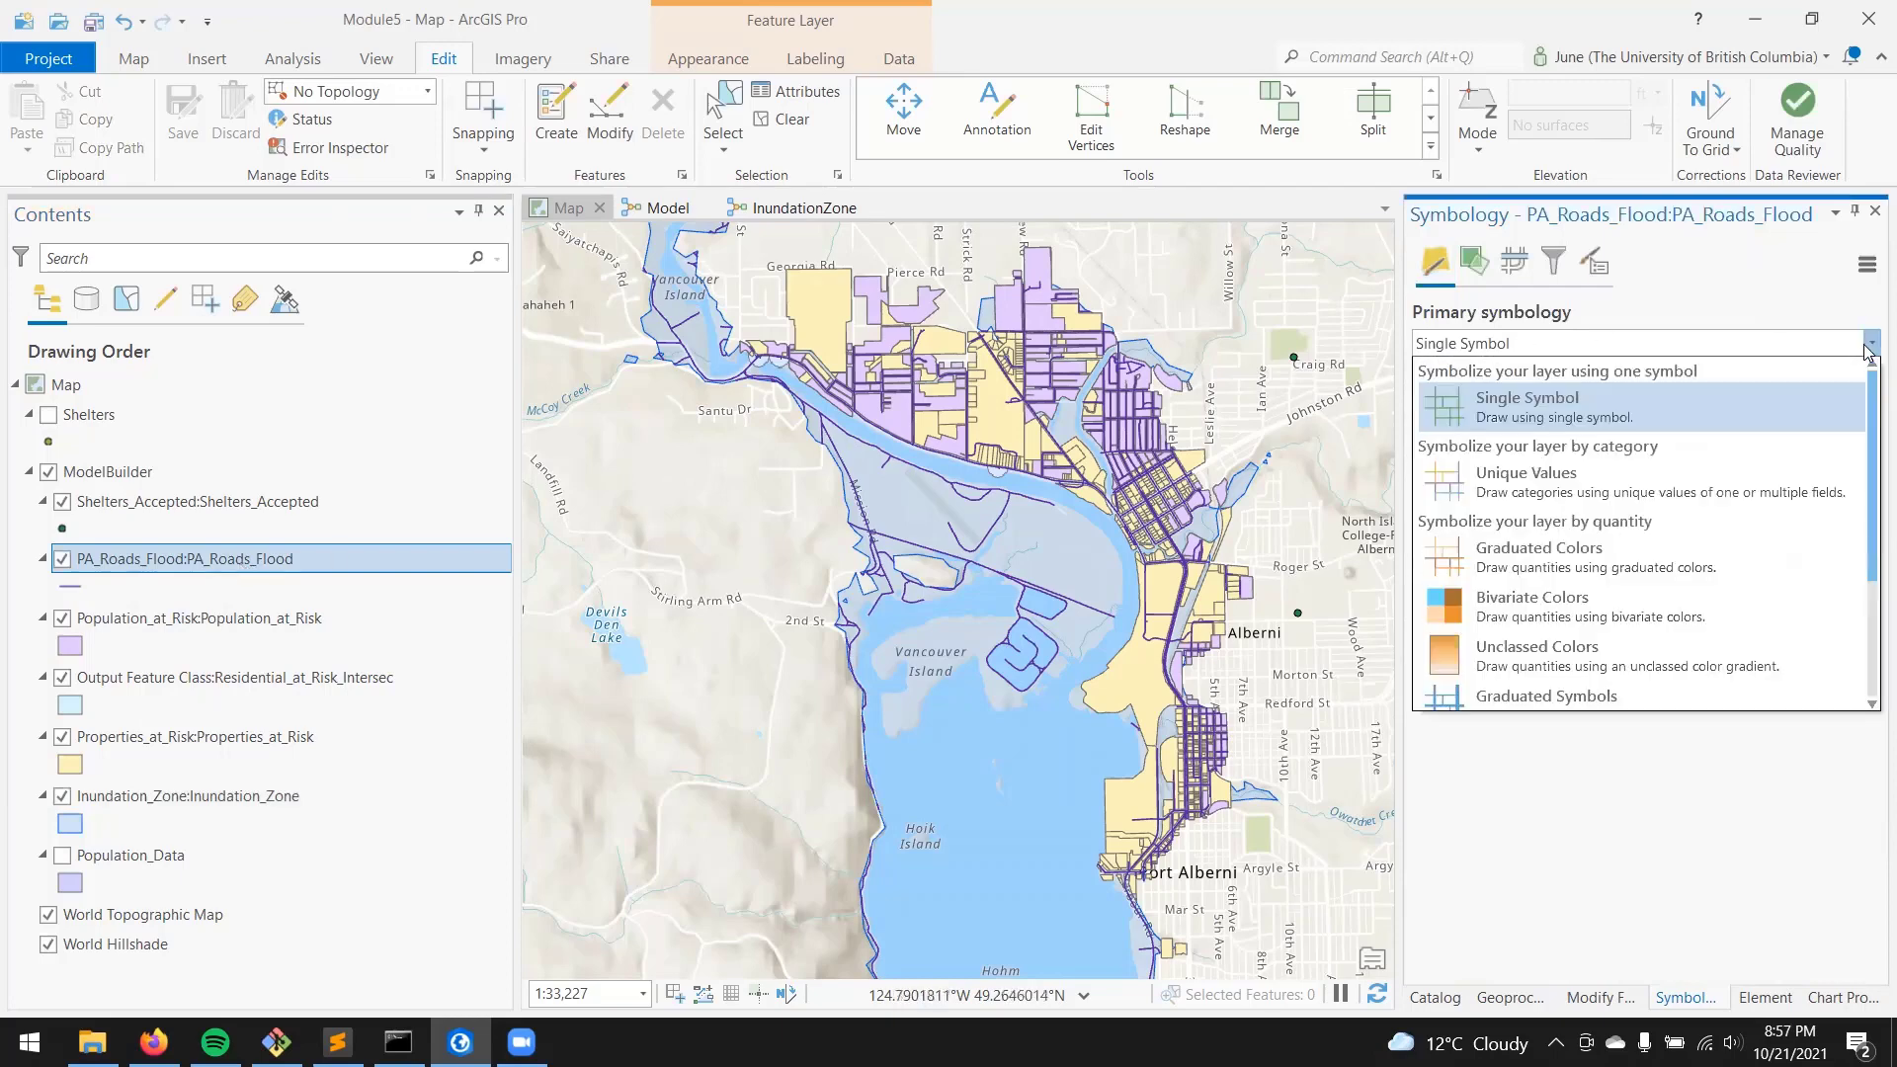
pyautogui.click(1714, 478)
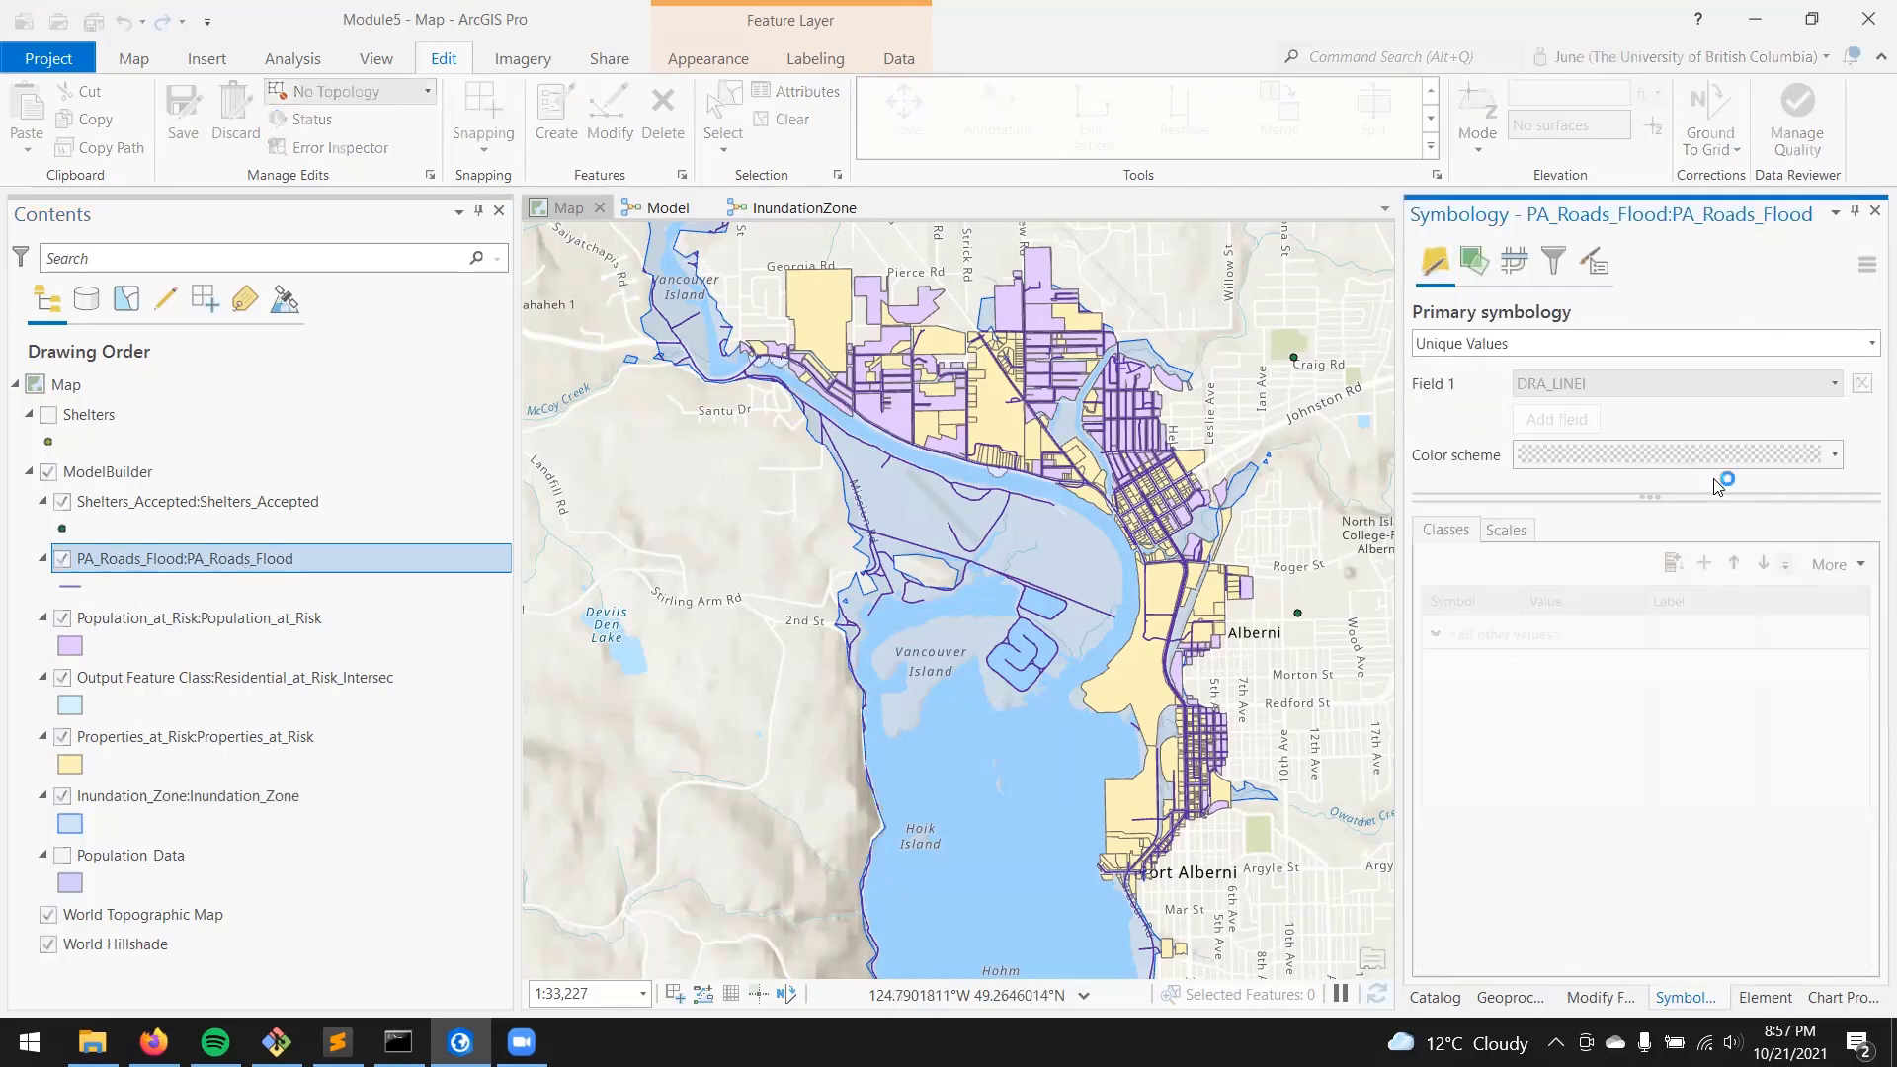
pyautogui.click(1834, 384)
pyautogui.scroll(-2, 1698, 659)
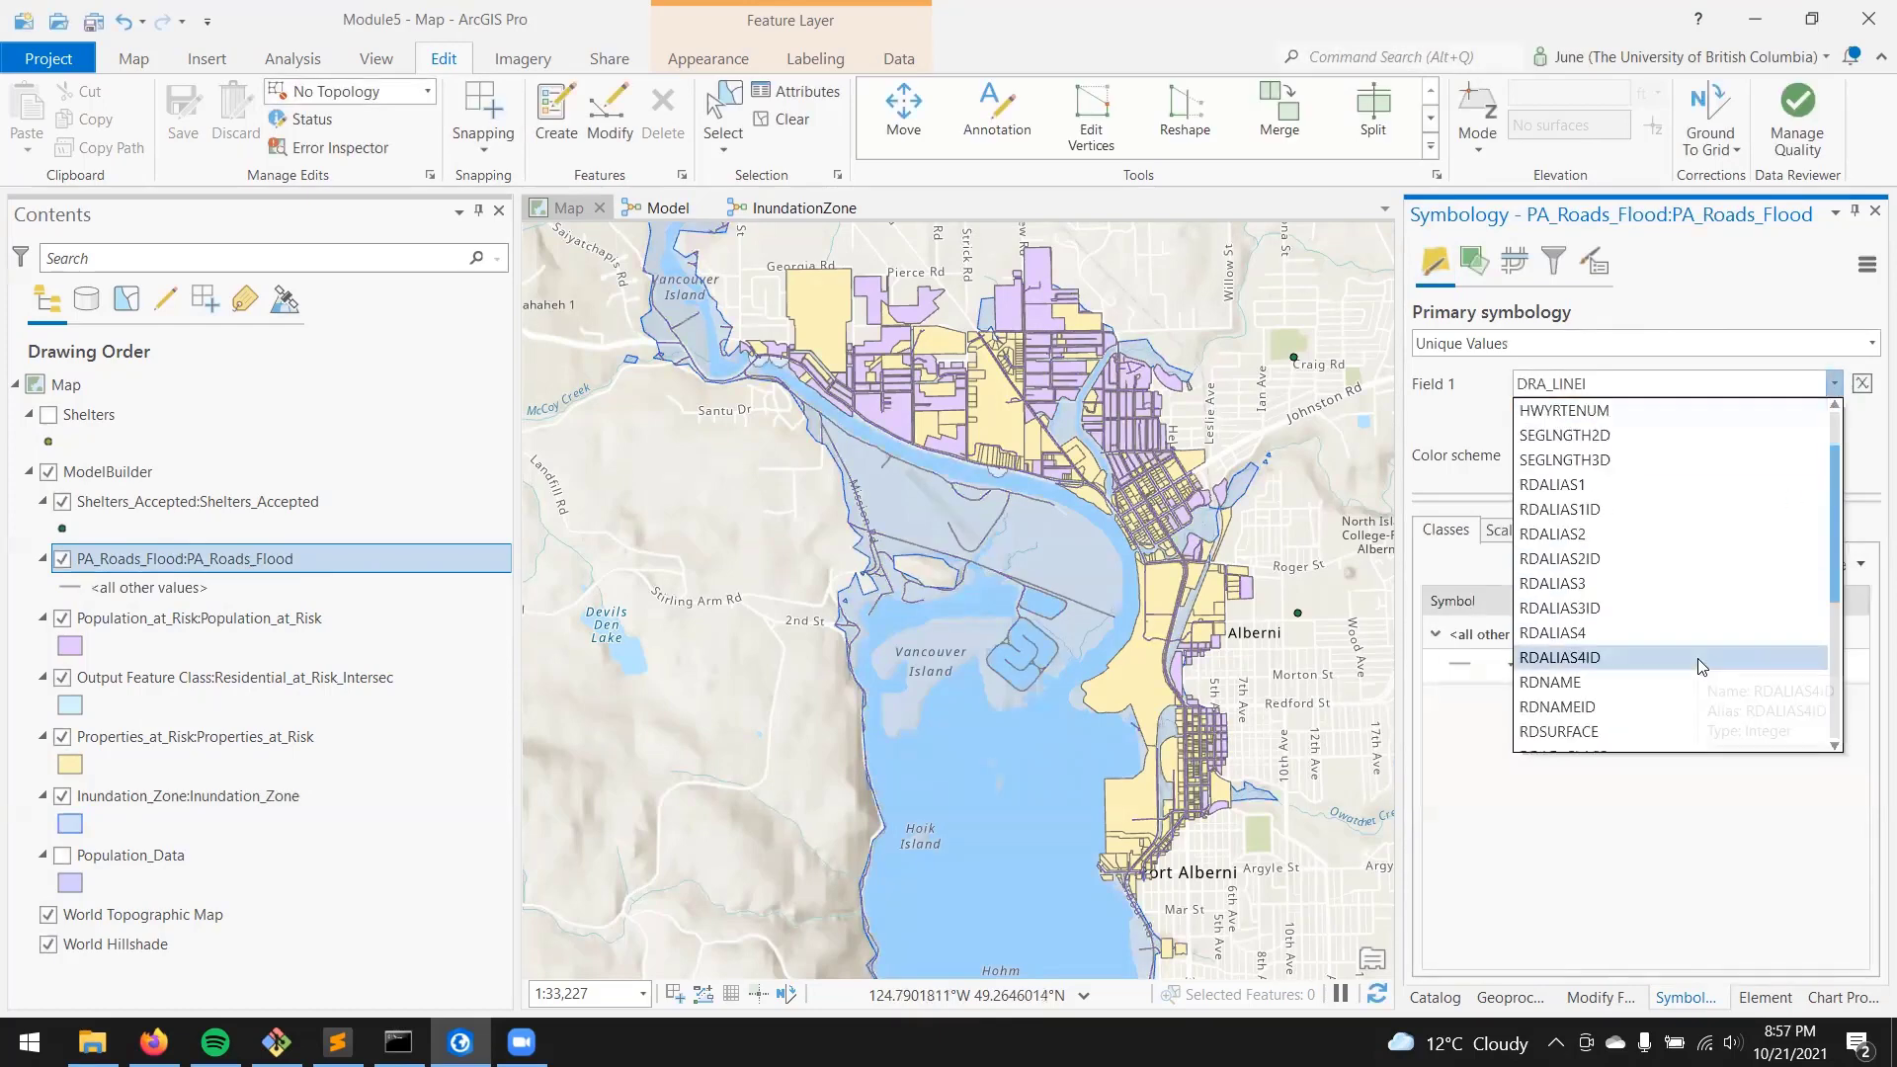
pyautogui.click(1641, 681)
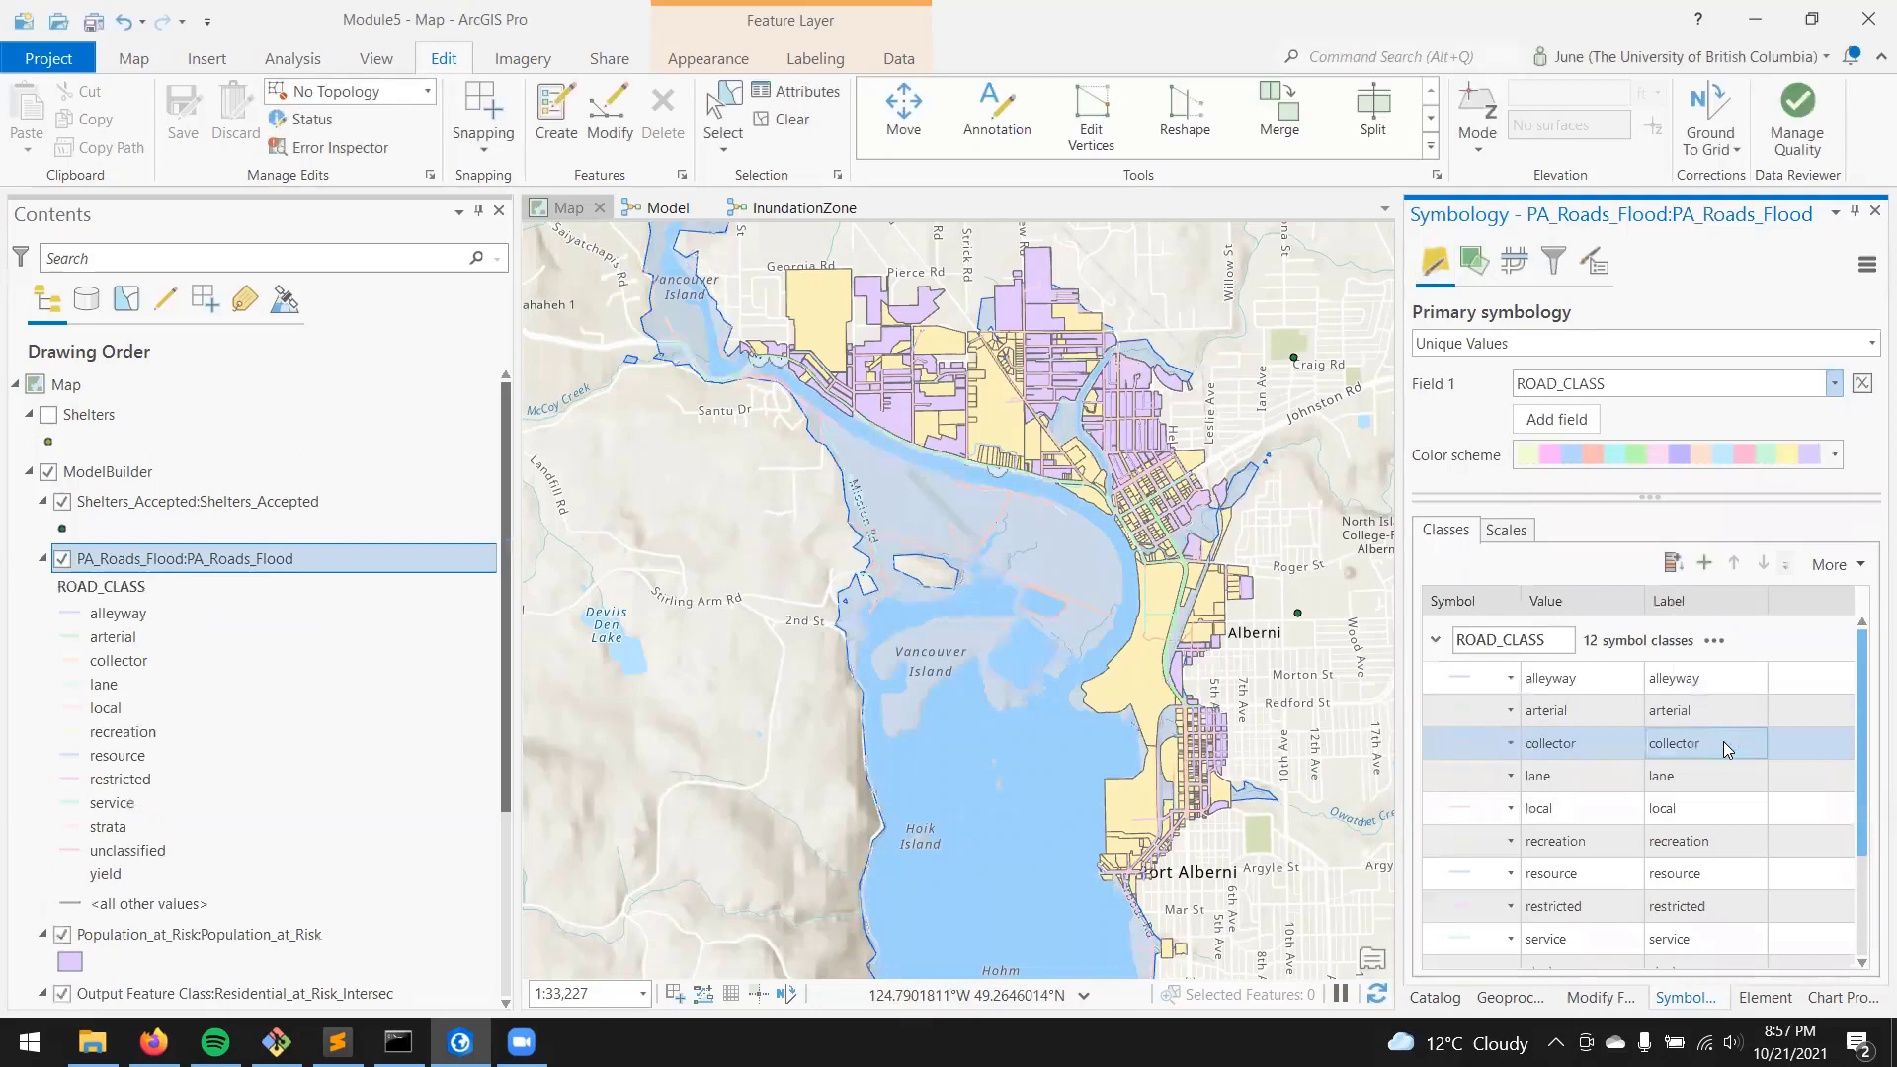
# Delete every road class except arterial, from alleyway and collector through yield.
pyautogui.click(1723, 741)
pyautogui.scroll(-1, 1647, 769)
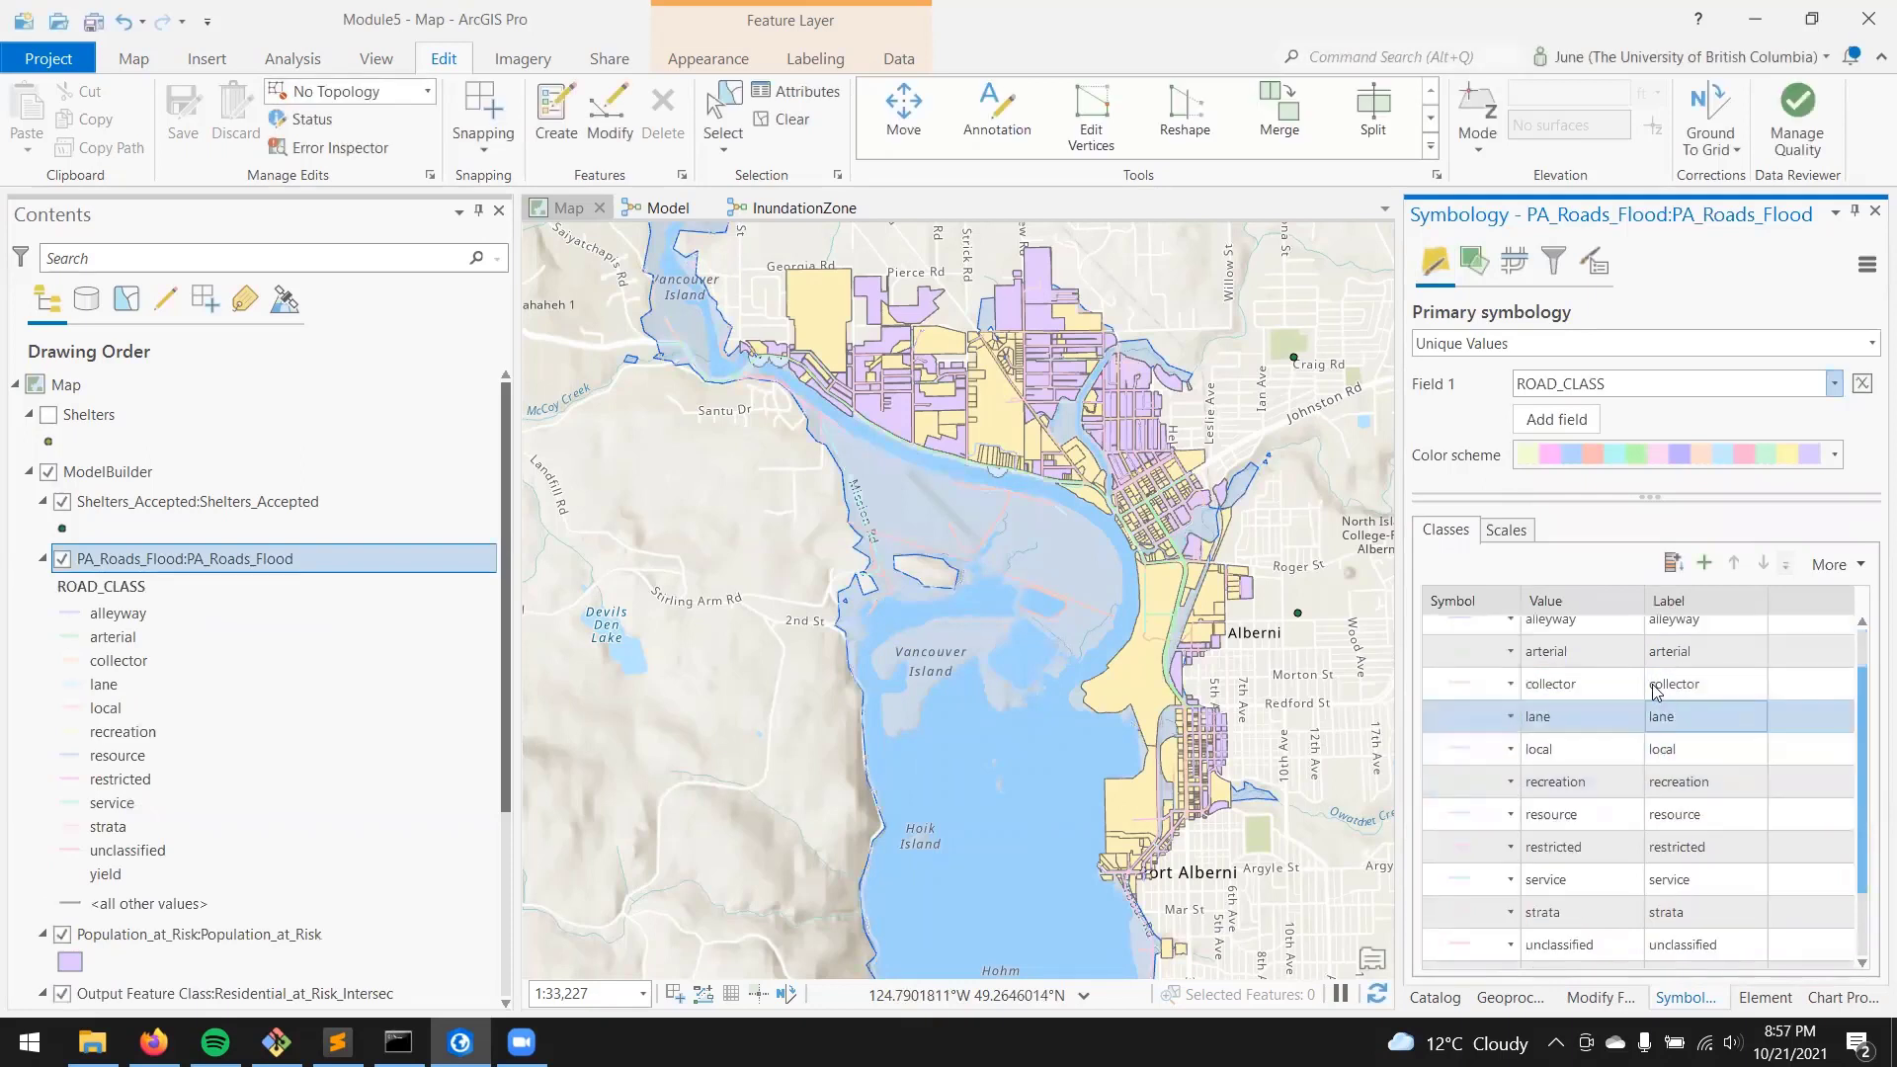
pyautogui.click(1628, 656)
pyautogui.scroll(1, 1631, 672)
pyautogui.click(1626, 685)
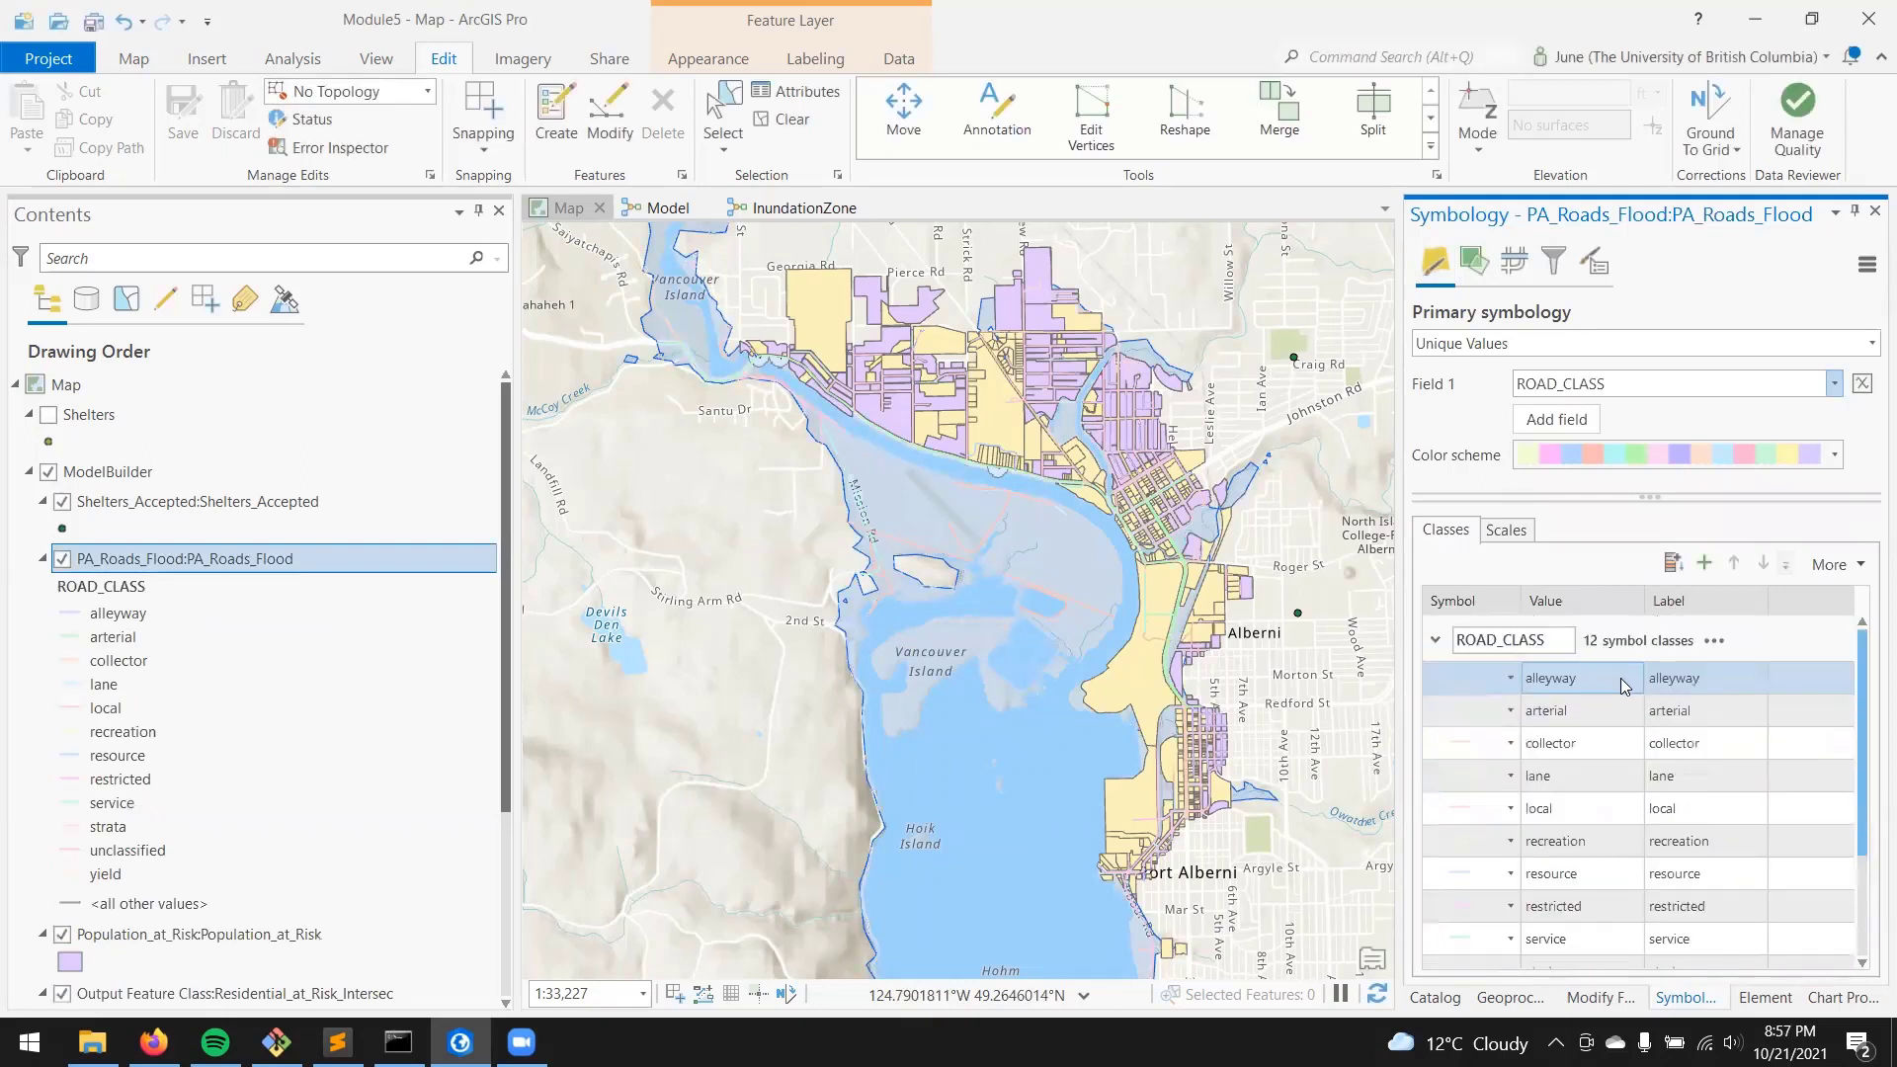
pyautogui.keyDown('ctrl'); pyautogui.click(1628, 745); pyautogui.keyUp('ctrl')
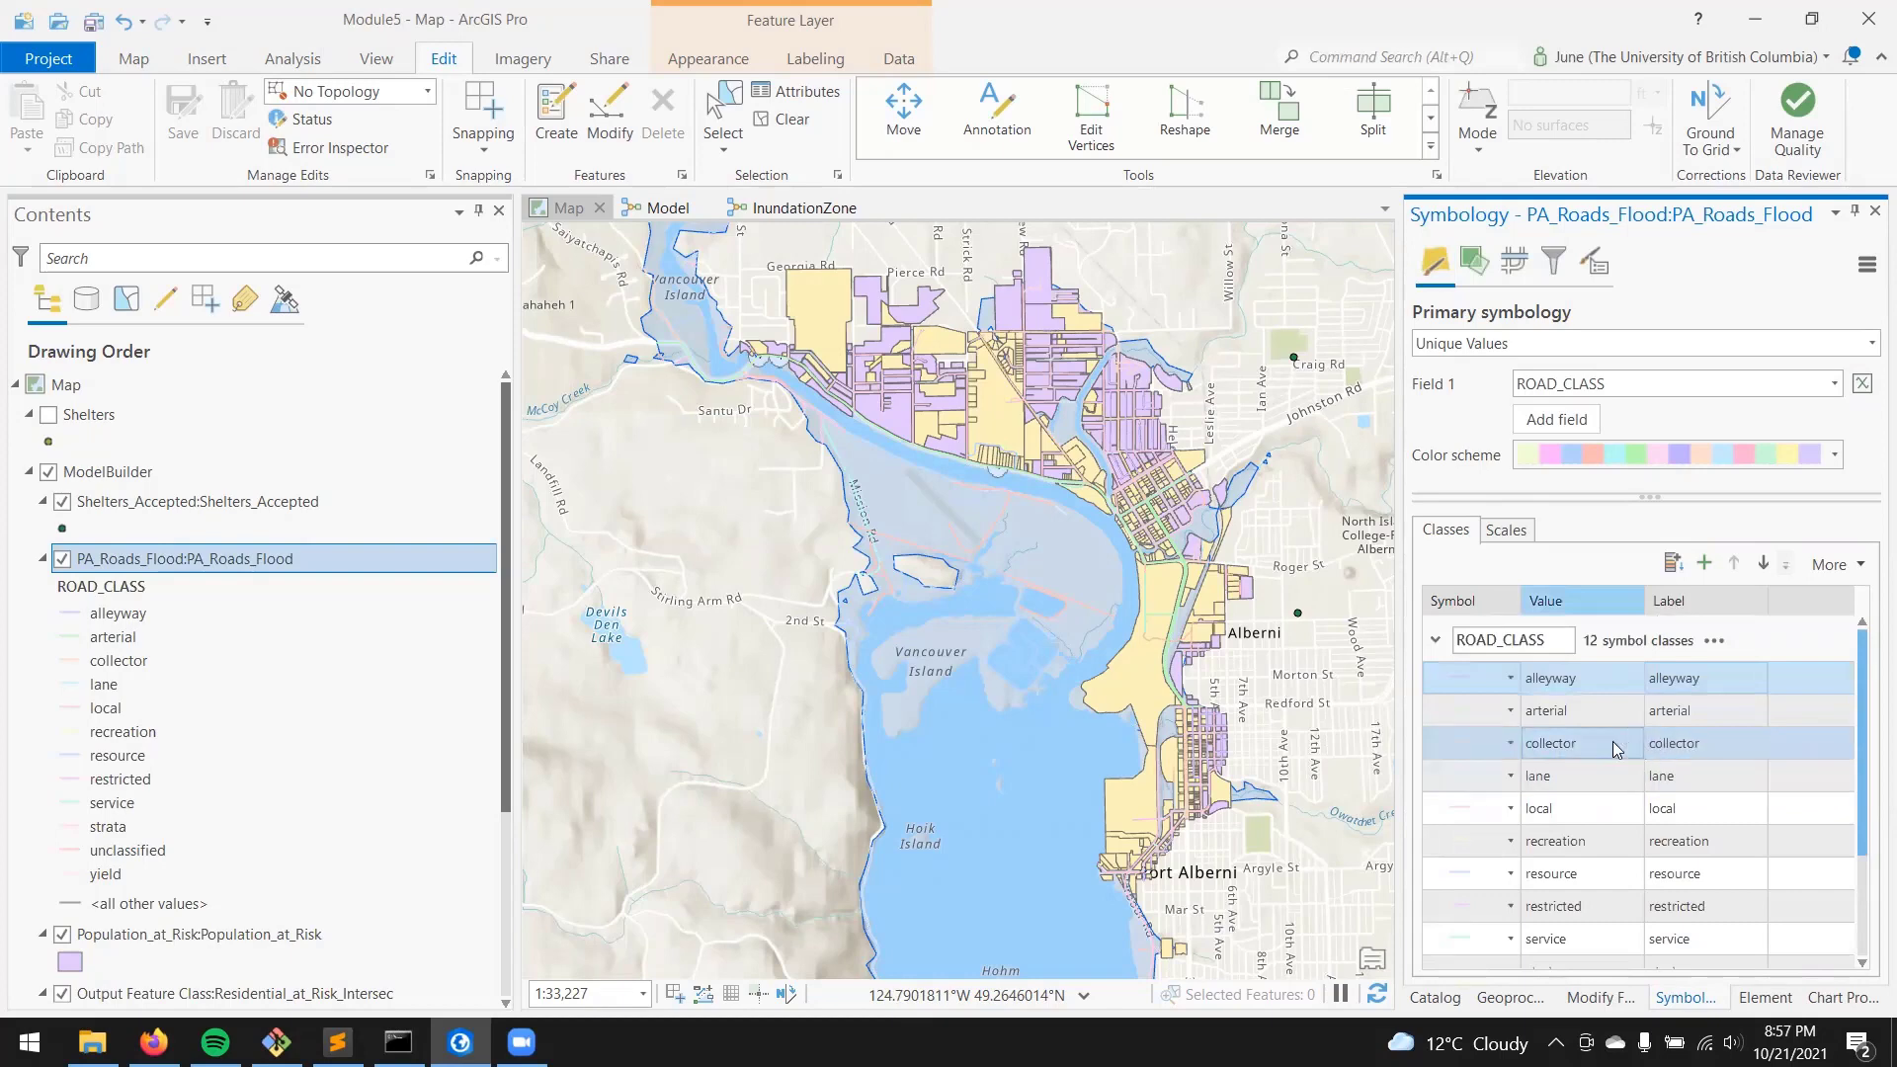
pyautogui.keyDown('ctrl'); pyautogui.click(1500, 779); pyautogui.keyUp('ctrl')
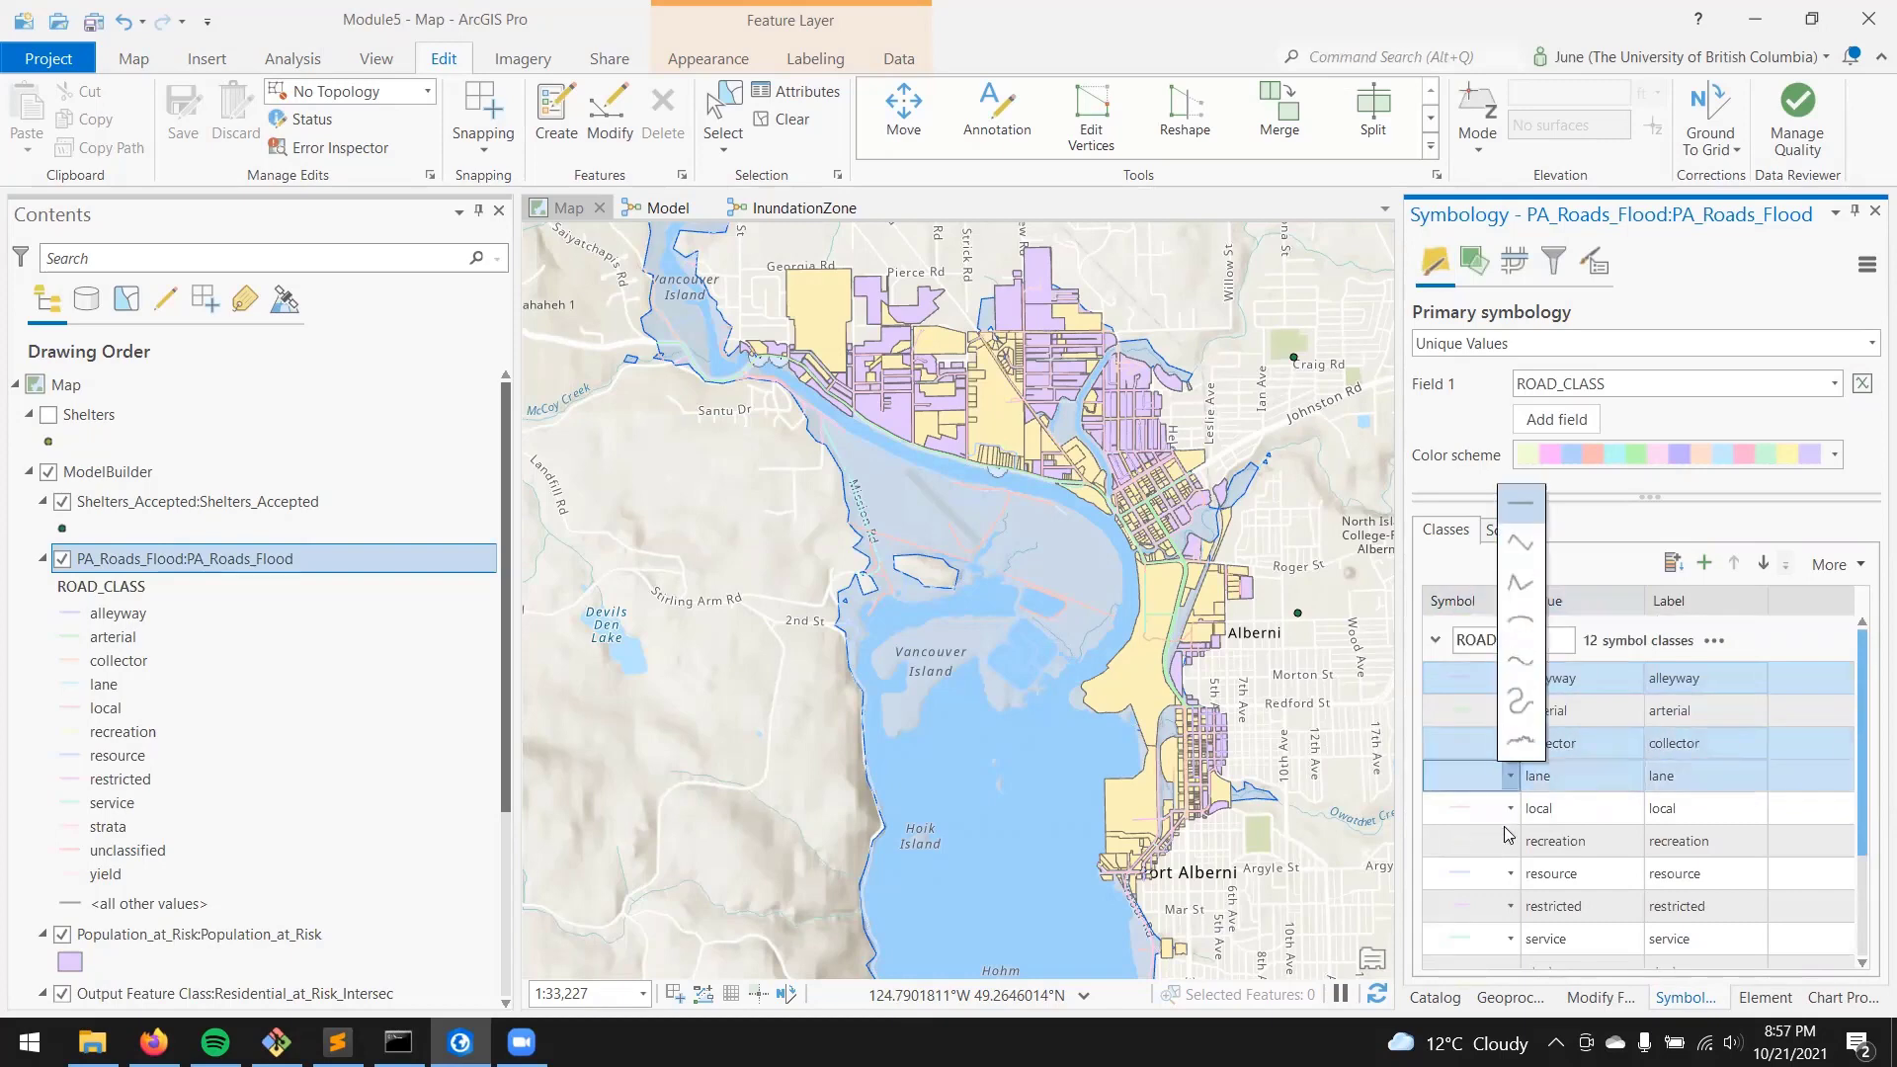
pyautogui.keyDown('ctrl'); pyautogui.click(1722, 816); pyautogui.keyUp('ctrl')
pyautogui.keyDown('ctrl'); pyautogui.click(1660, 841); pyautogui.keyUp('ctrl')
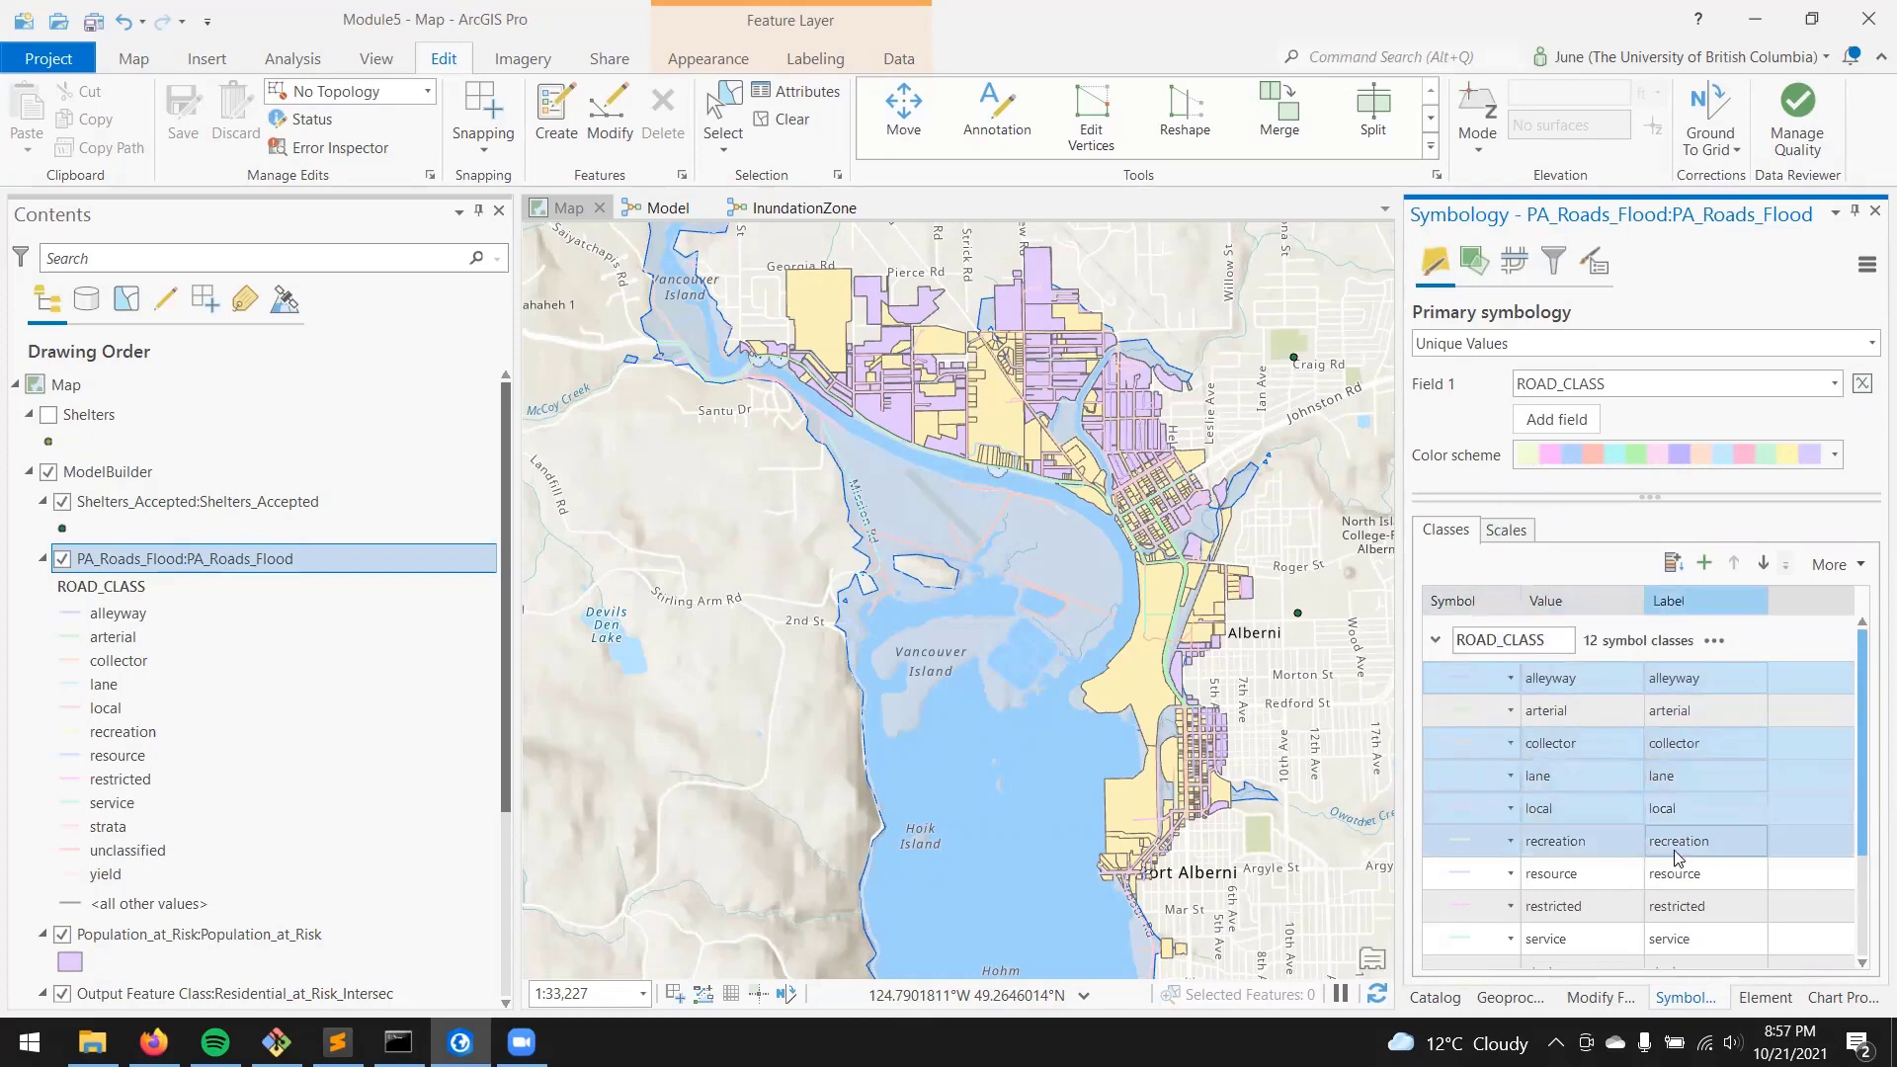
pyautogui.keyDown('ctrl'); pyautogui.click(1640, 873); pyautogui.keyUp('ctrl')
pyautogui.keyDown('ctrl'); pyautogui.click(1620, 936); pyautogui.keyUp('ctrl')
pyautogui.scroll(-1, 1621, 899)
pyautogui.keyDown('ctrl'); pyautogui.click(1608, 791); pyautogui.keyUp('ctrl')
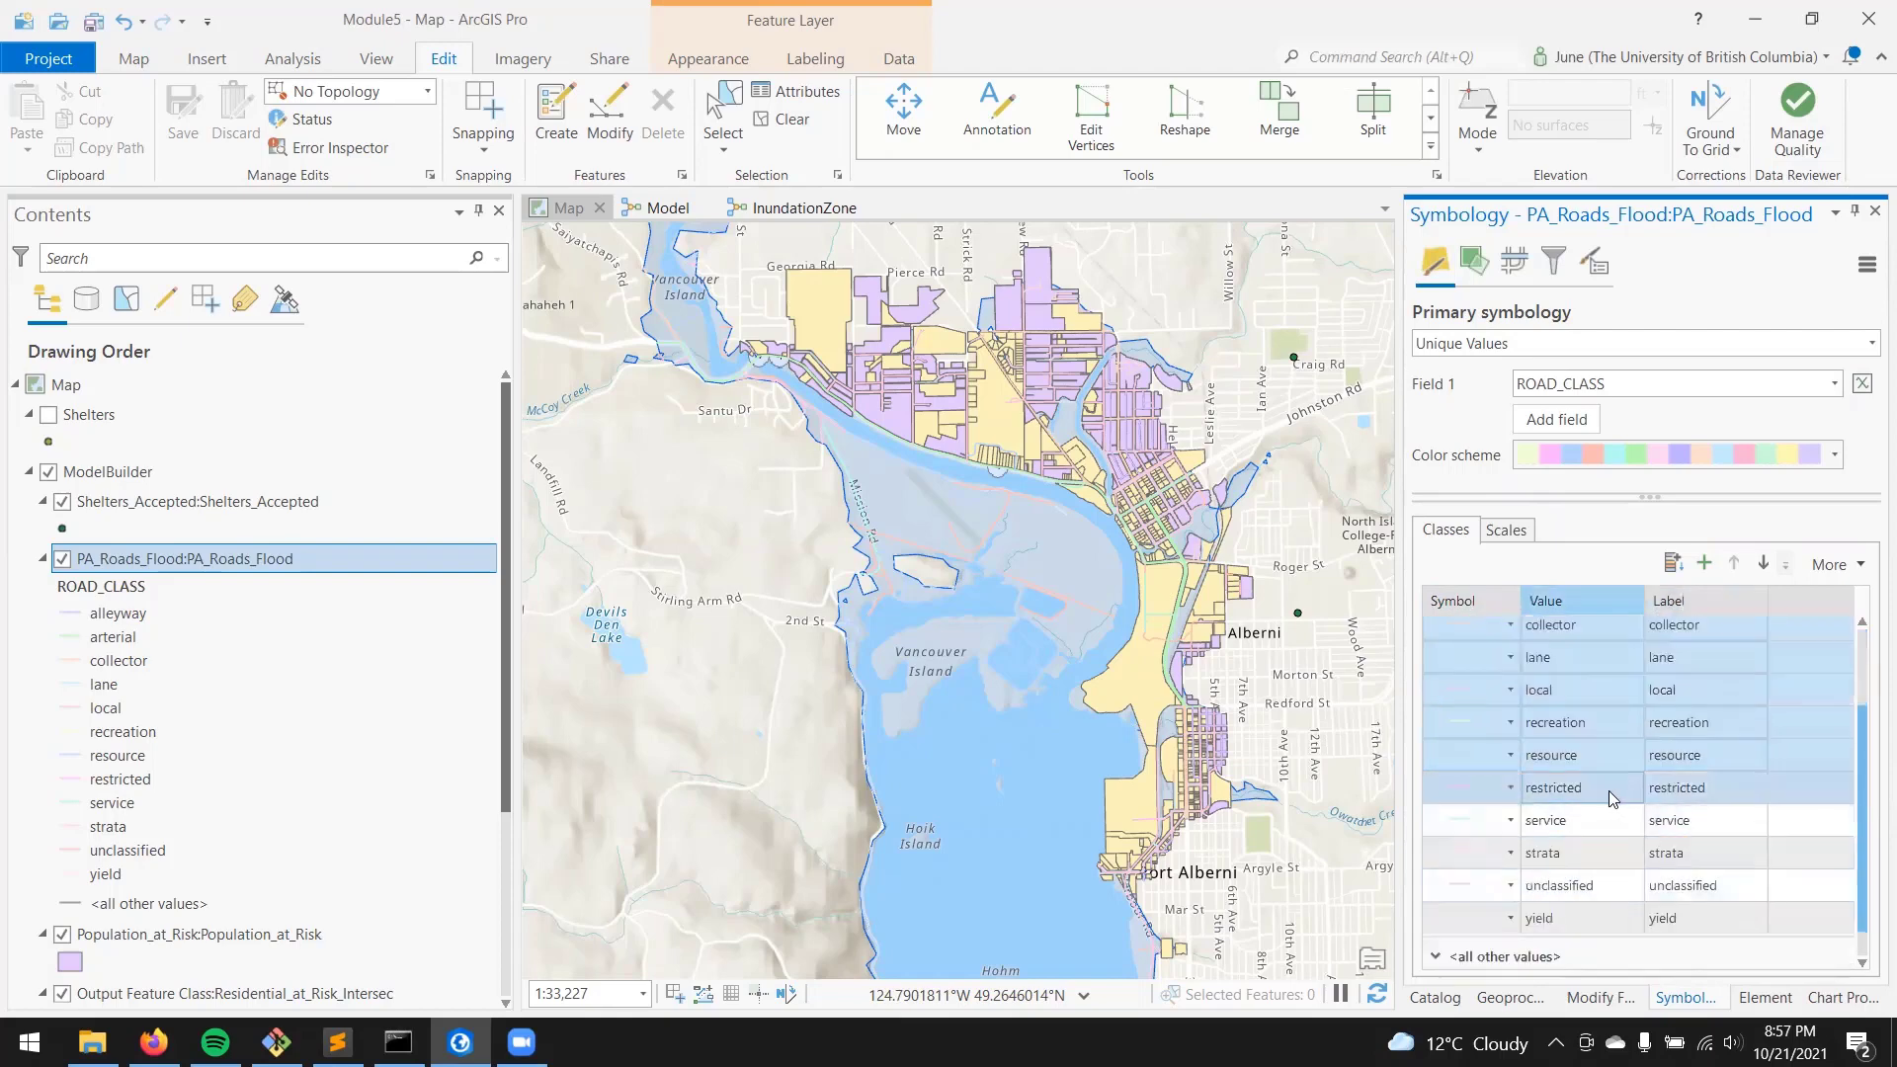
pyautogui.keyDown('ctrl'); pyautogui.click(1607, 849); pyautogui.keyUp('ctrl')
pyautogui.keyDown('ctrl'); pyautogui.click(1604, 888); pyautogui.keyUp('ctrl')
pyautogui.keyDown('ctrl'); pyautogui.click(1603, 901); pyautogui.keyUp('ctrl')
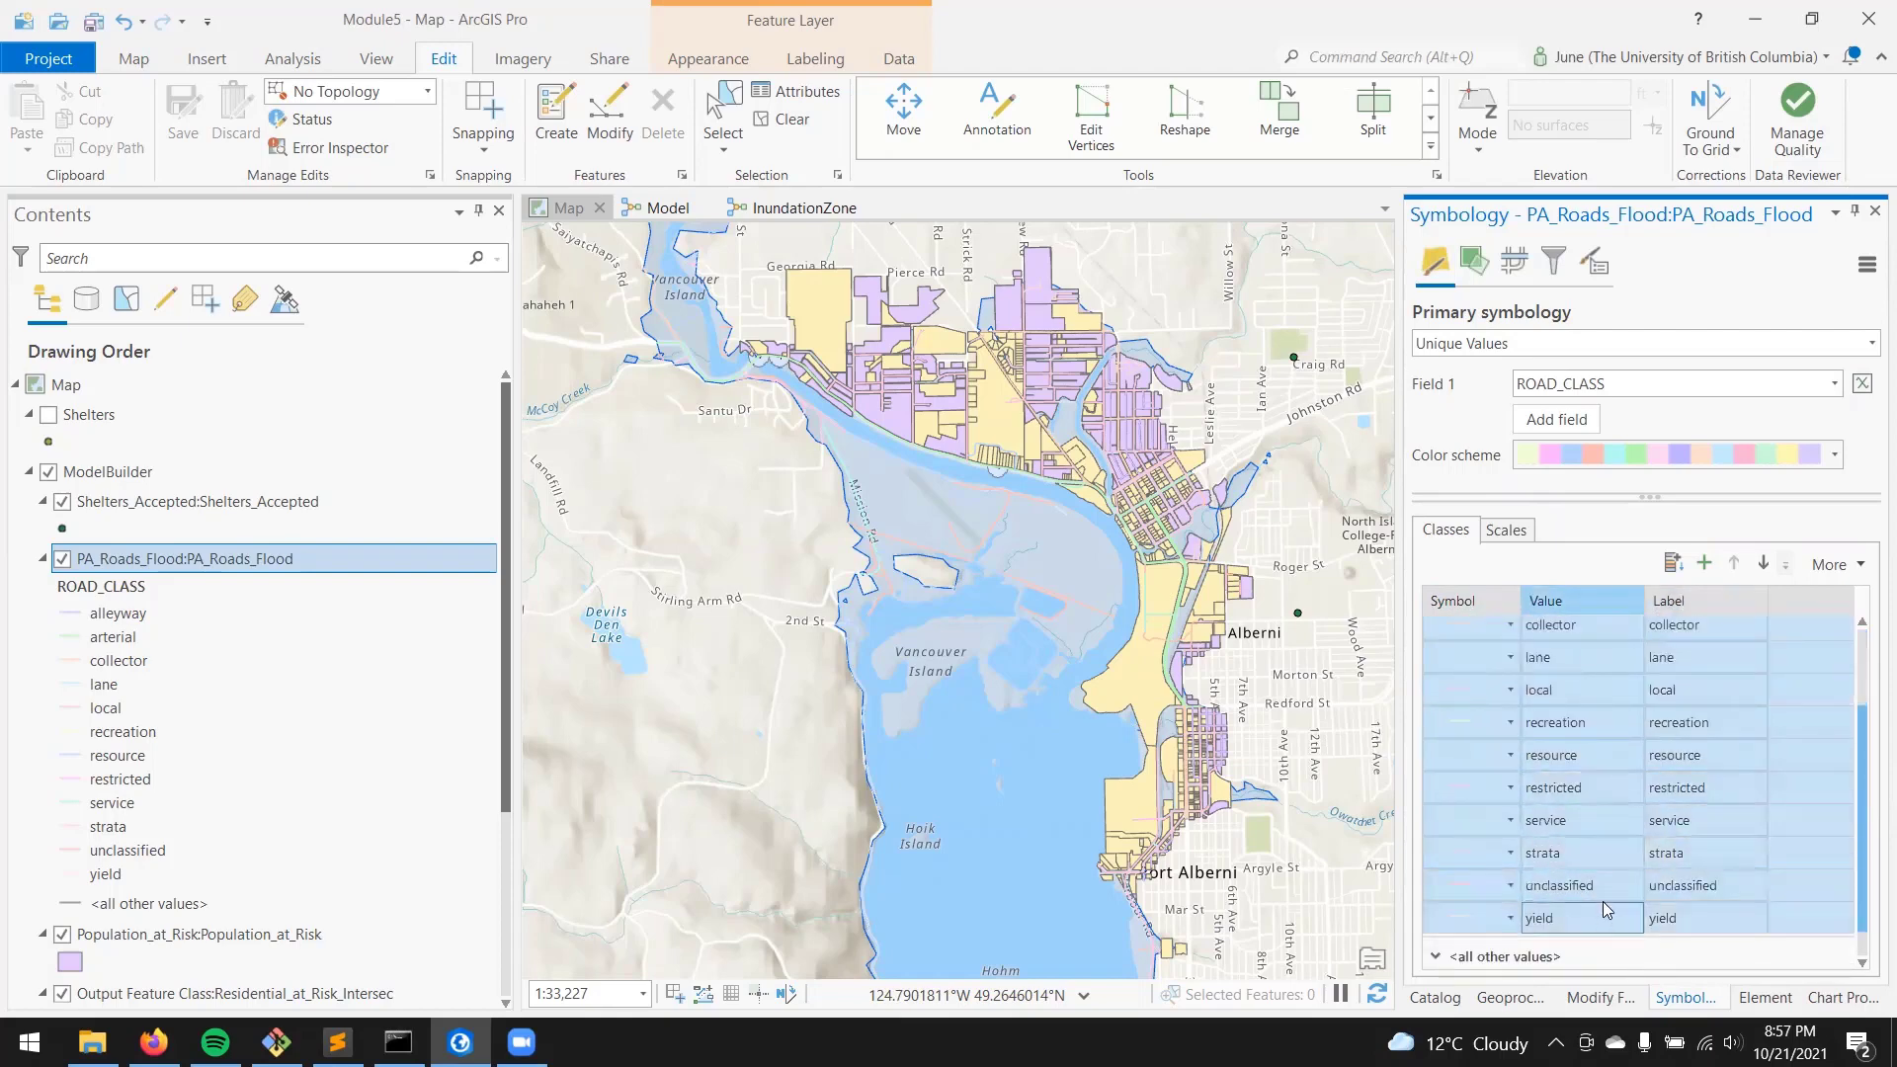
pyautogui.scroll(1, 1611, 872)
pyautogui.press('Delete')
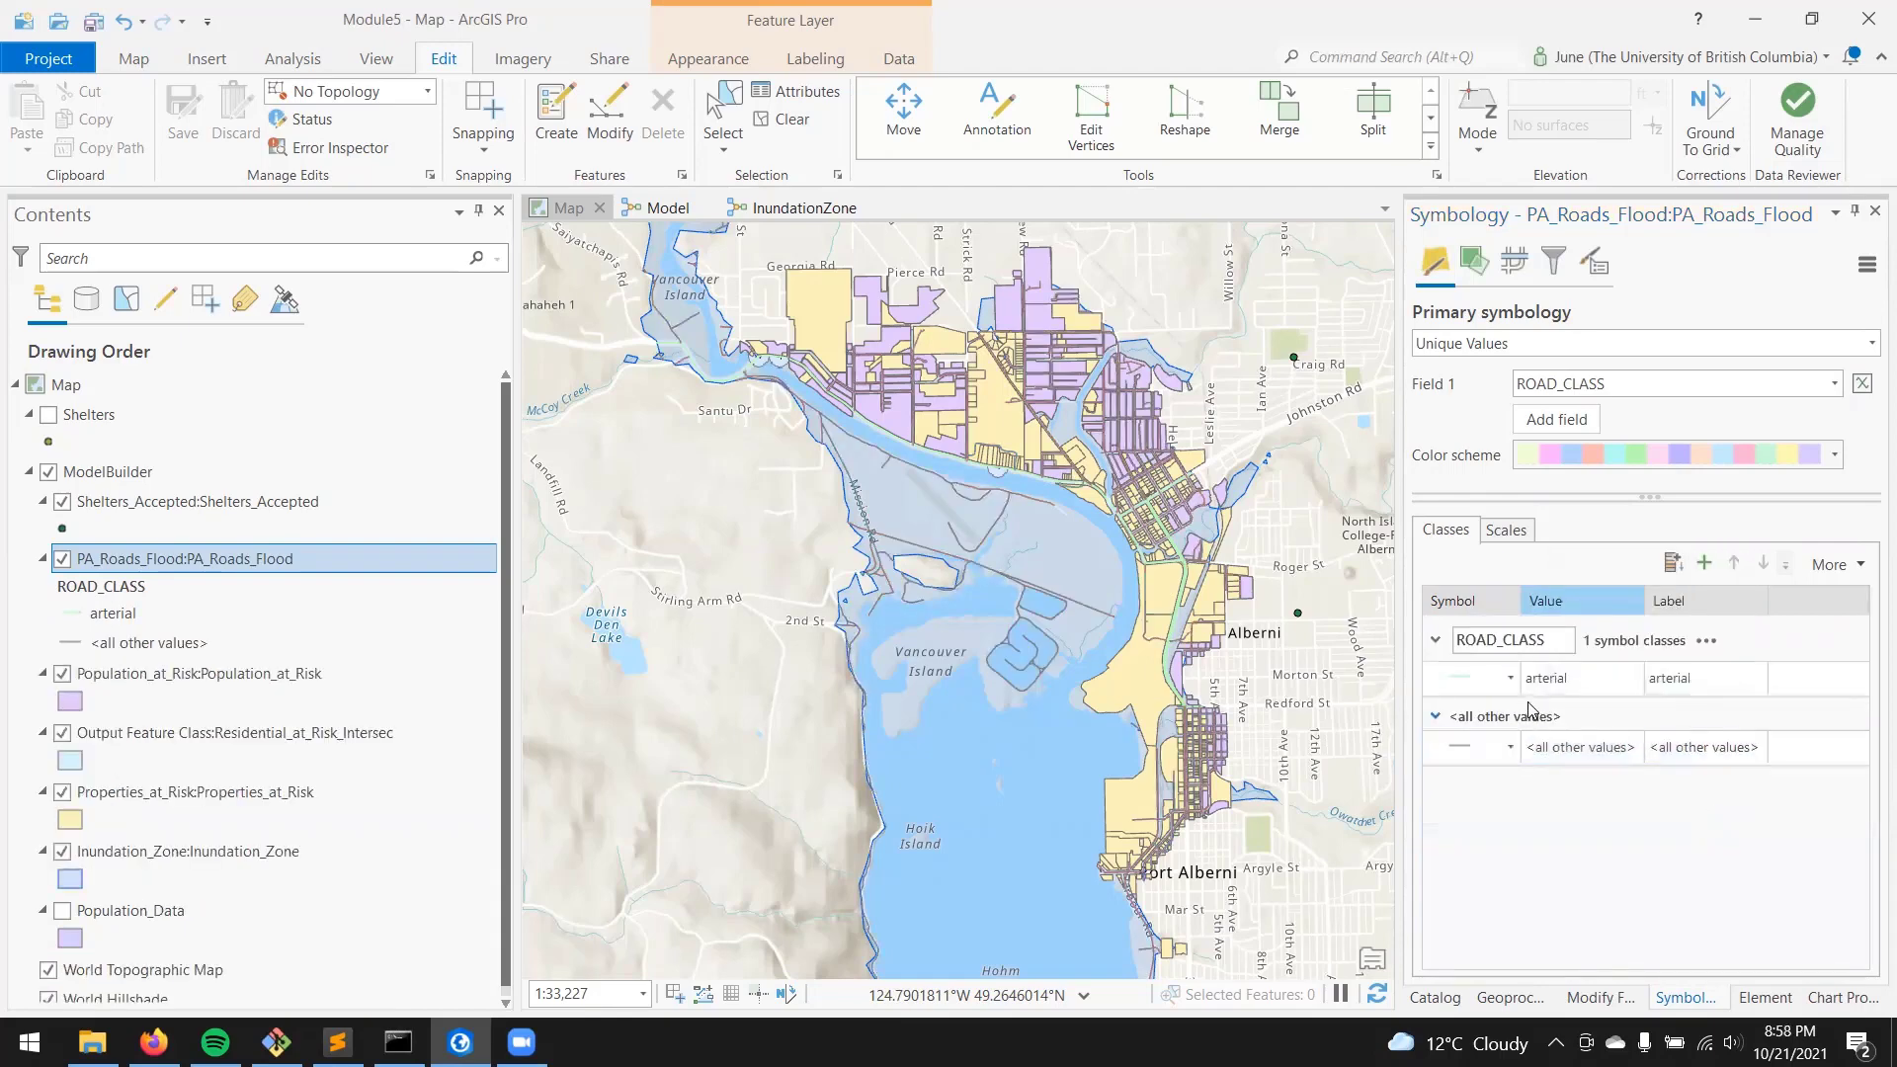
# Draw the arterial road class as an orange line 2 pt wide.
pyautogui.click(1470, 676)
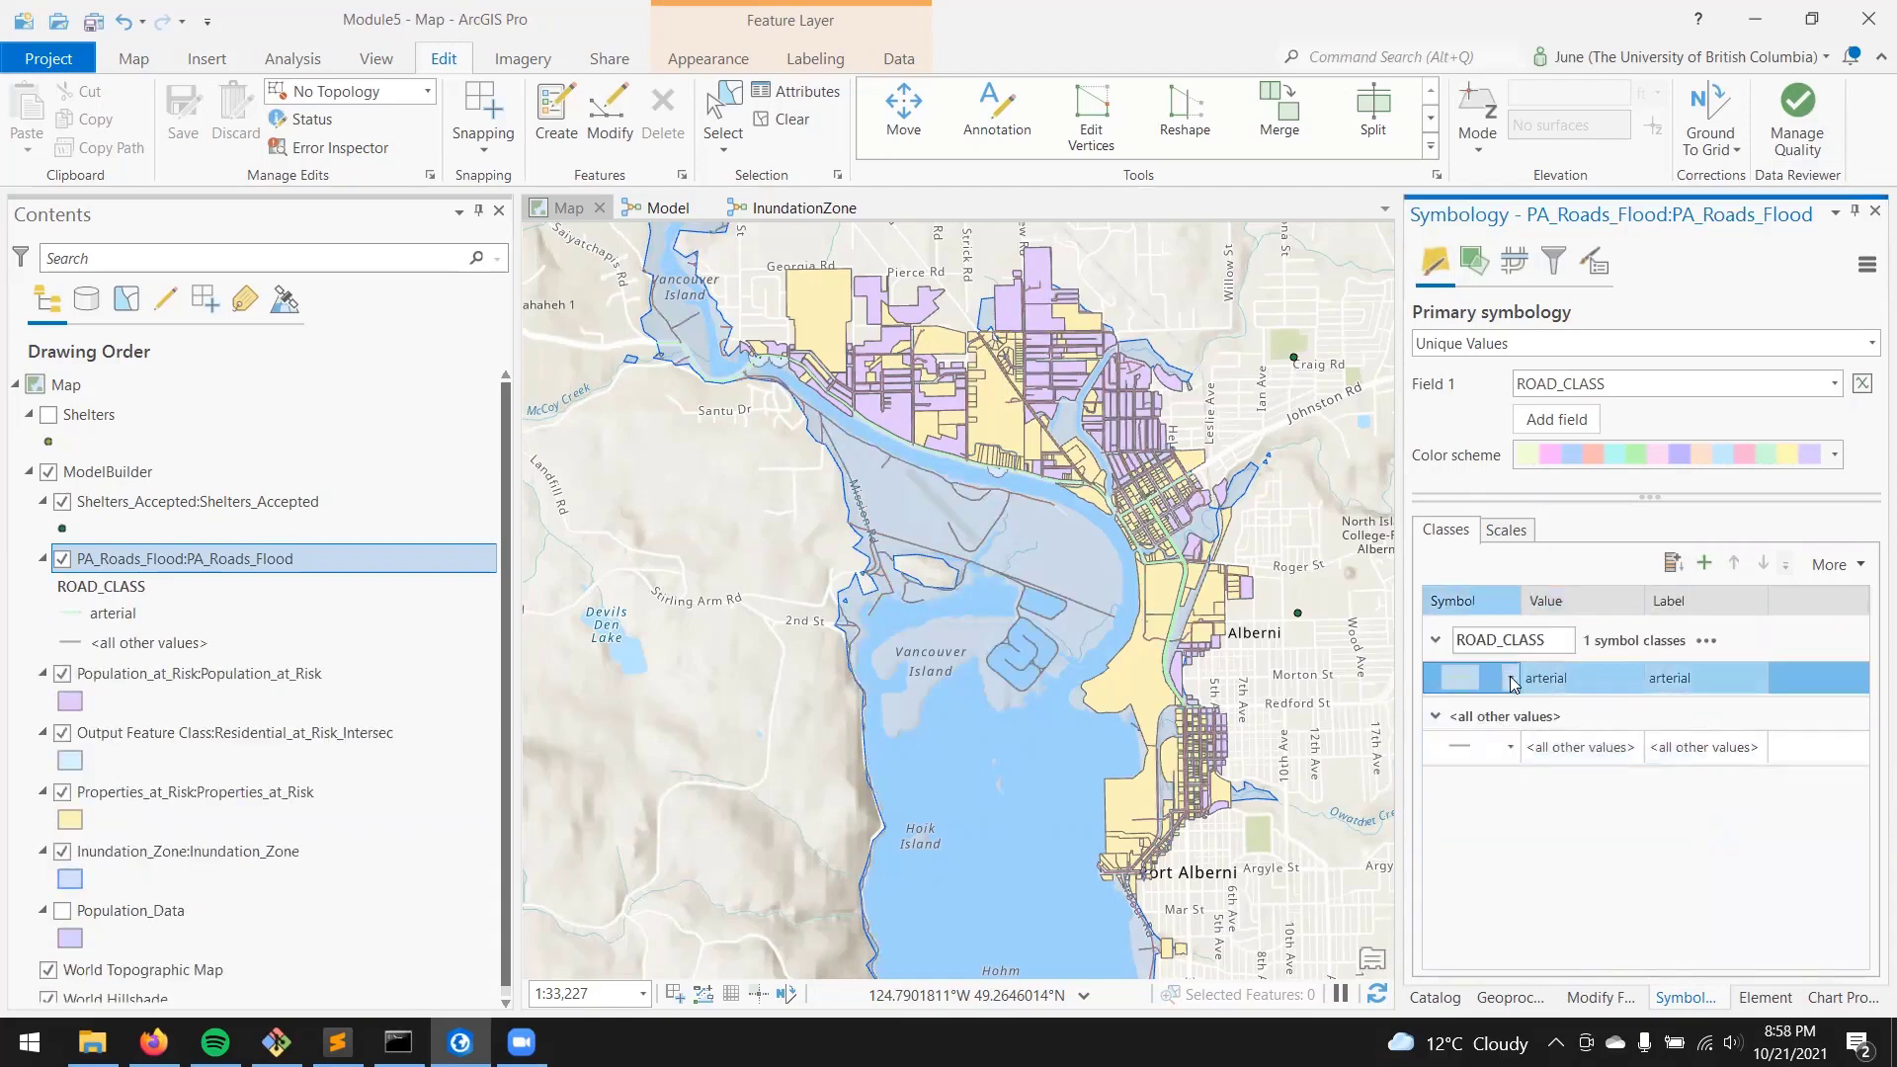
pyautogui.click(1511, 680)
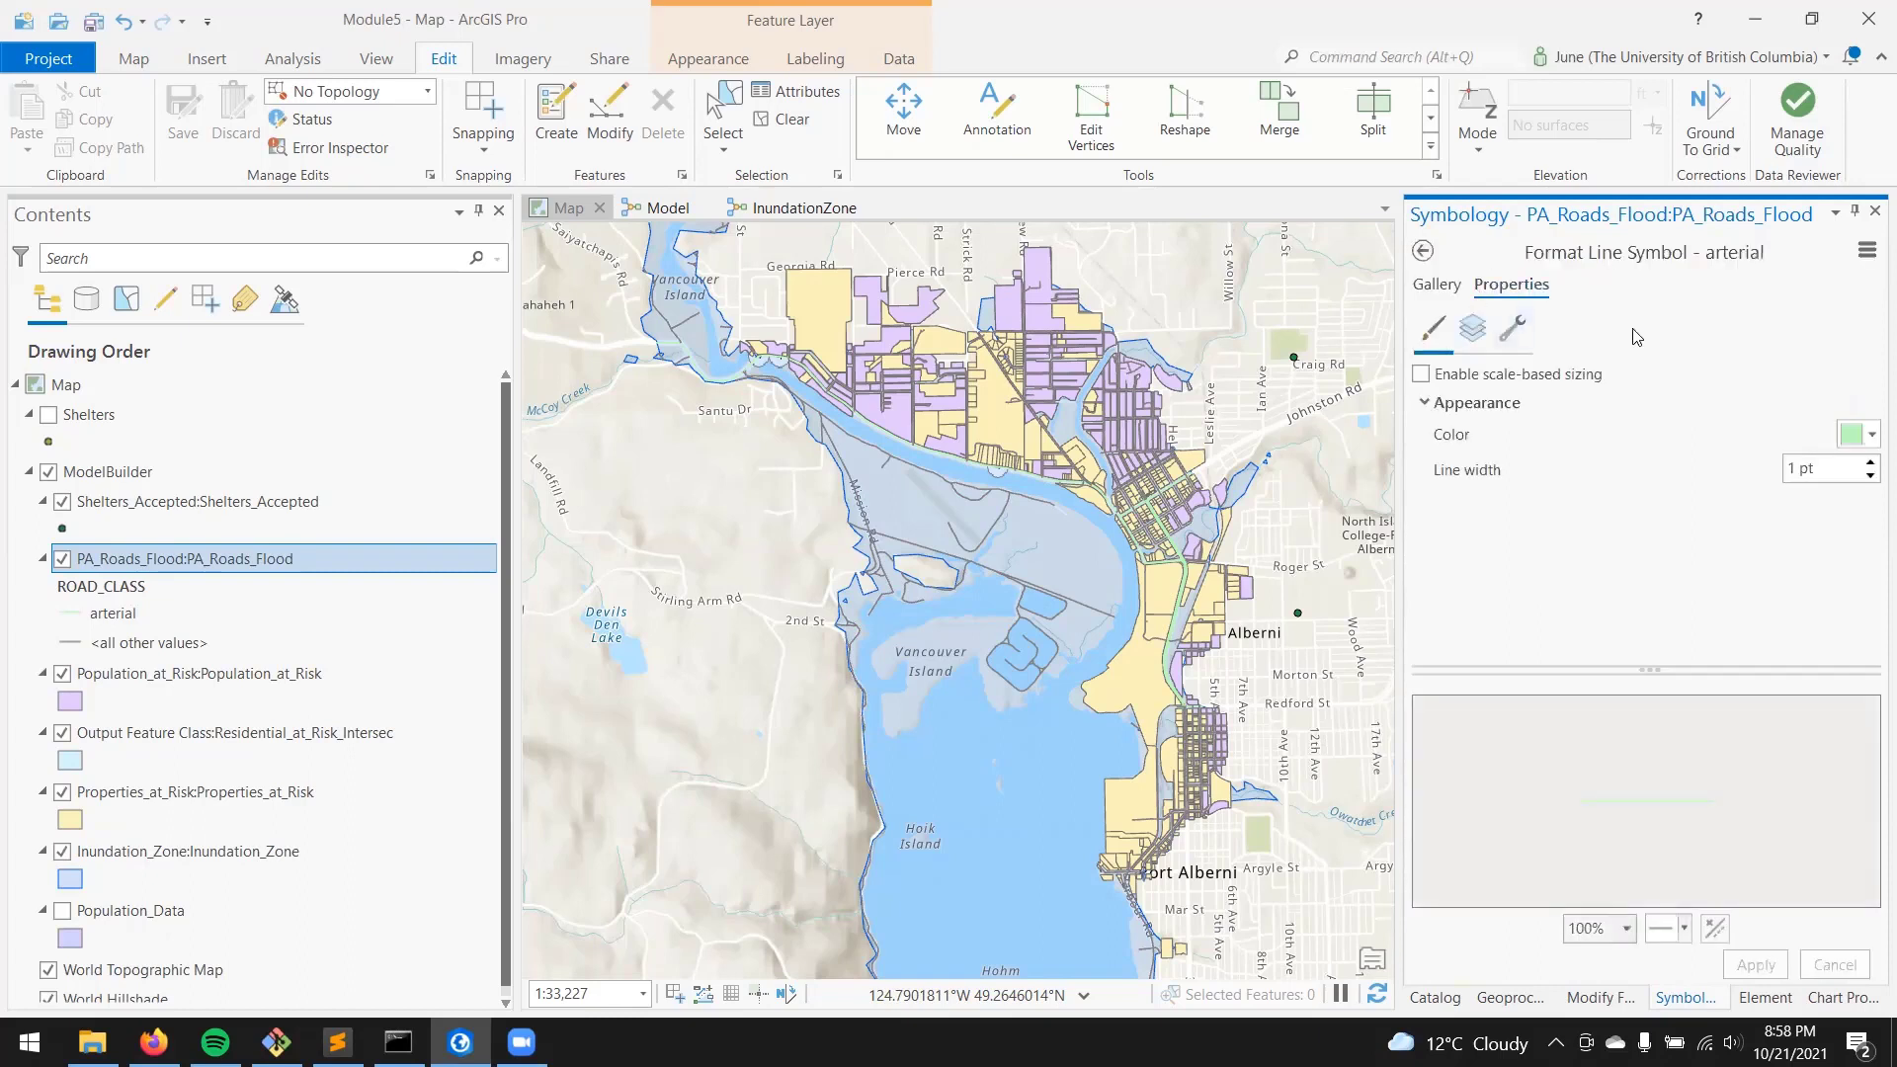
pyautogui.click(1870, 439)
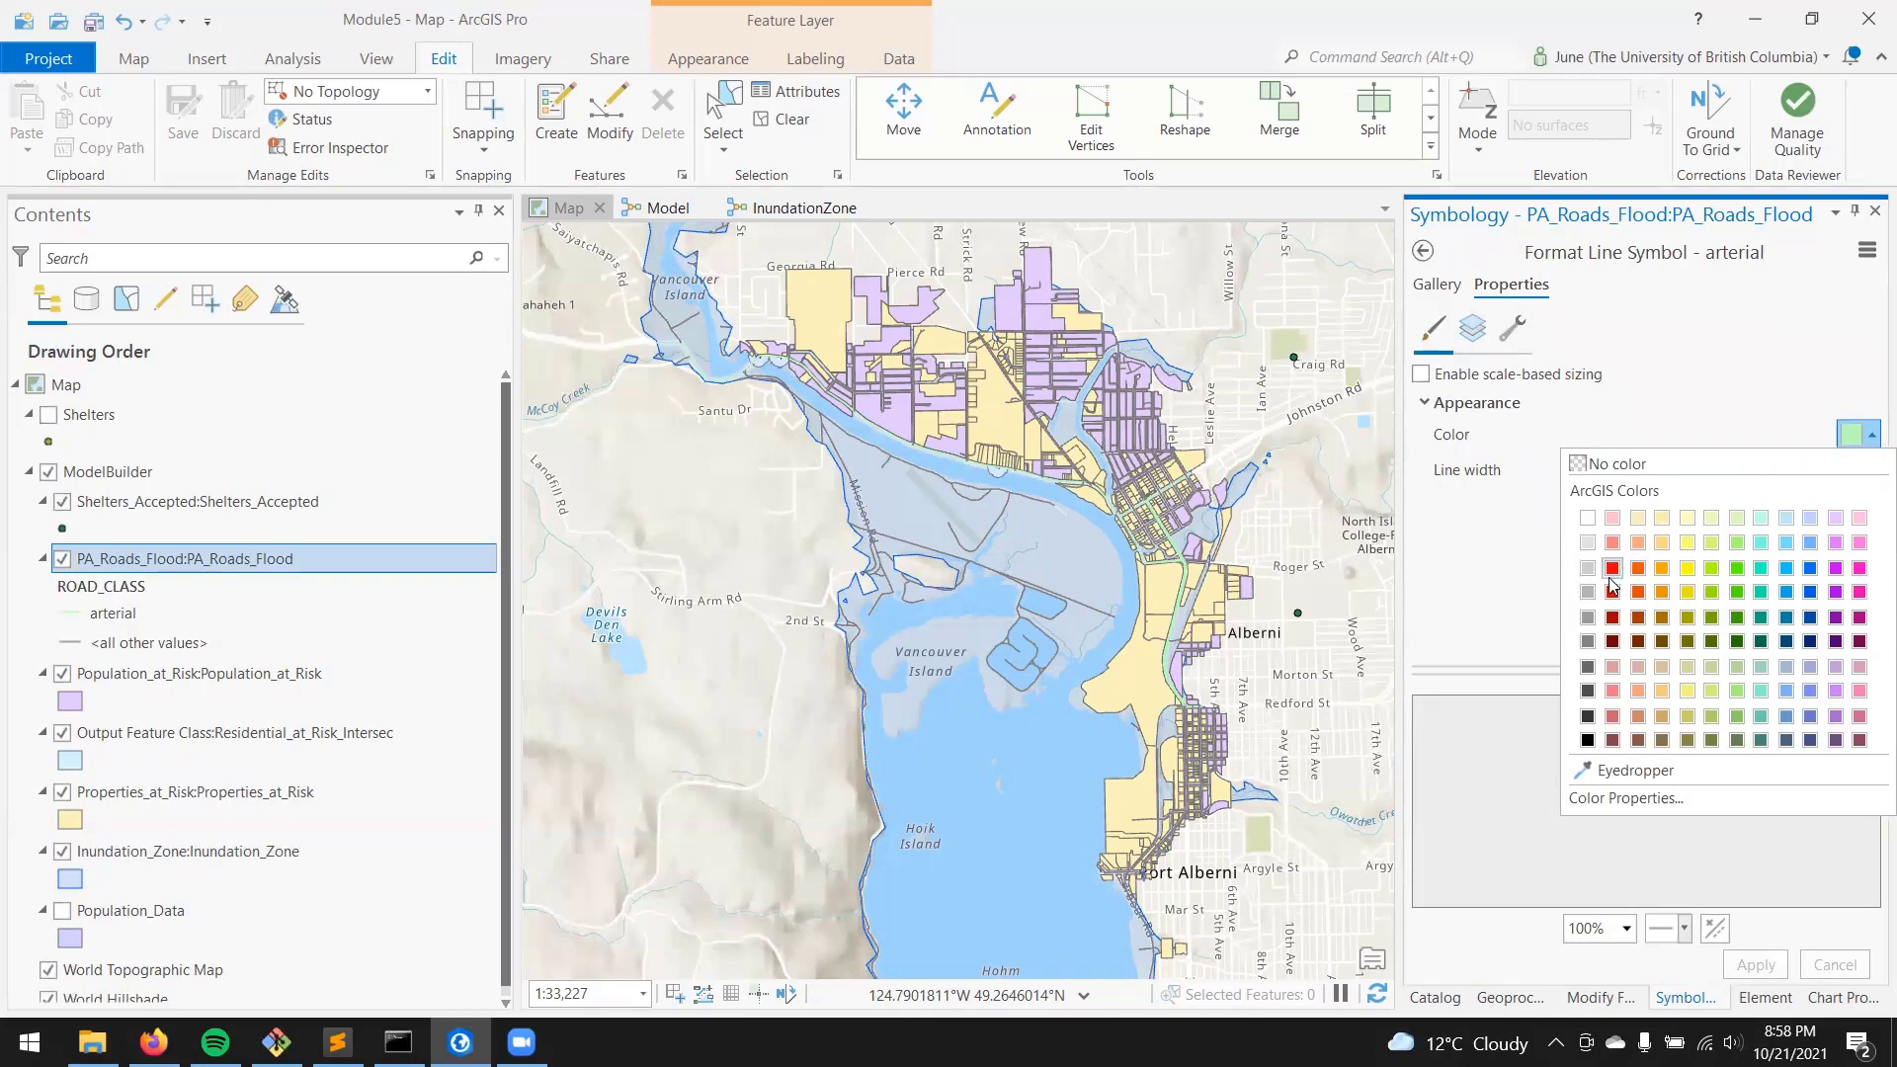
pyautogui.click(1663, 568)
pyautogui.click(1870, 463)
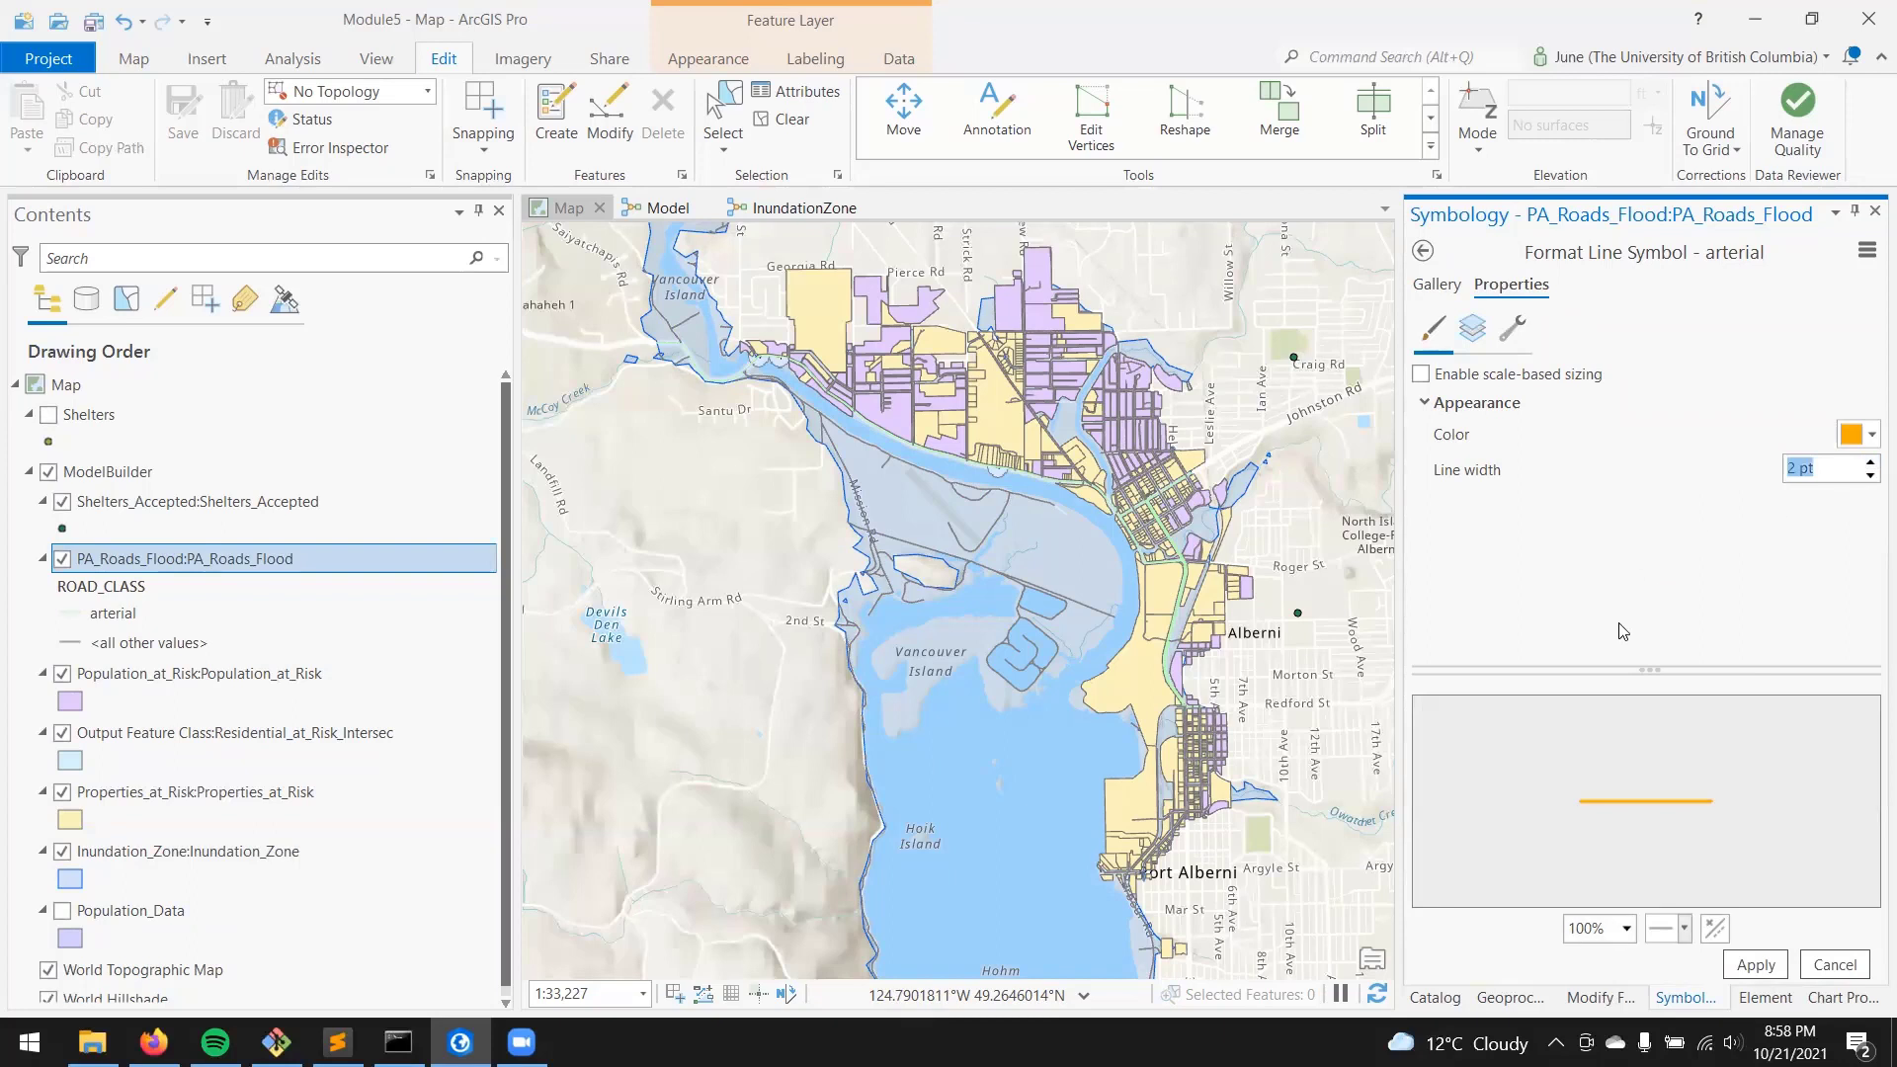
pyautogui.click(1753, 965)
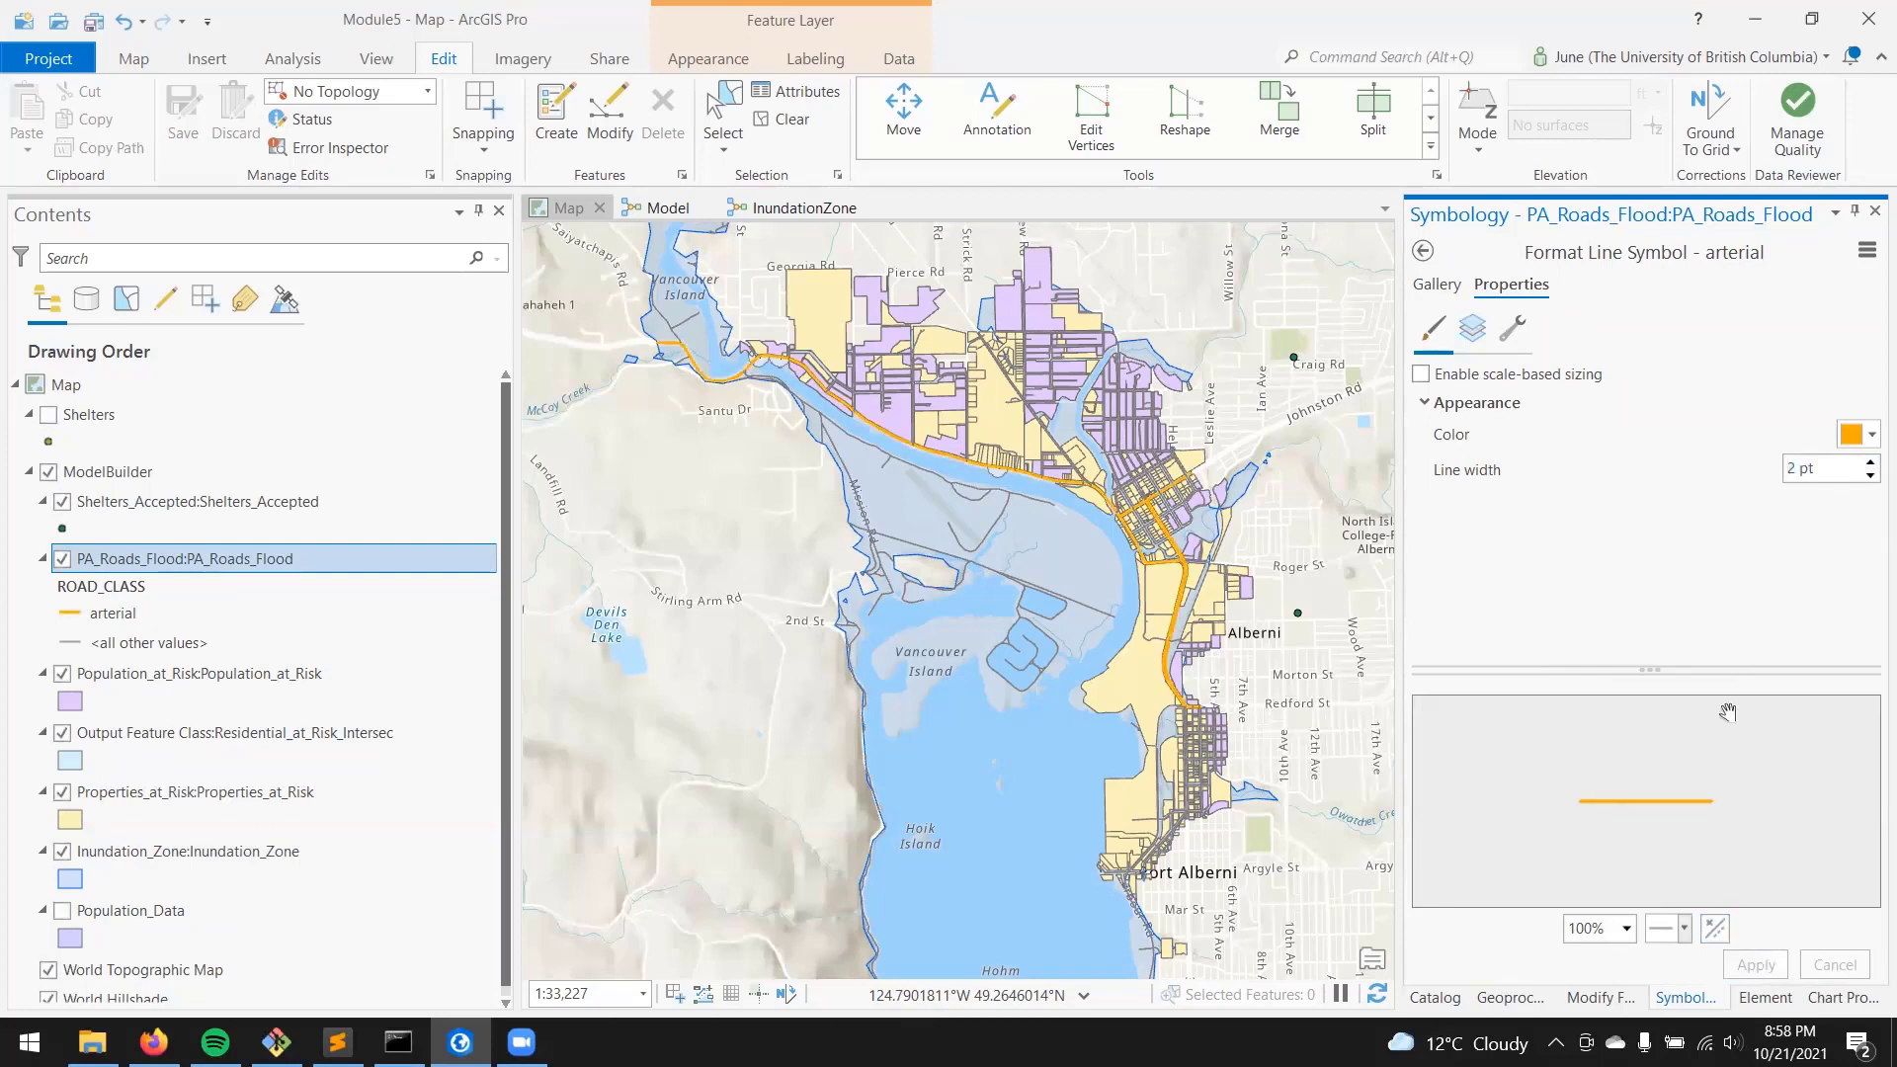
pyautogui.click(1444, 287)
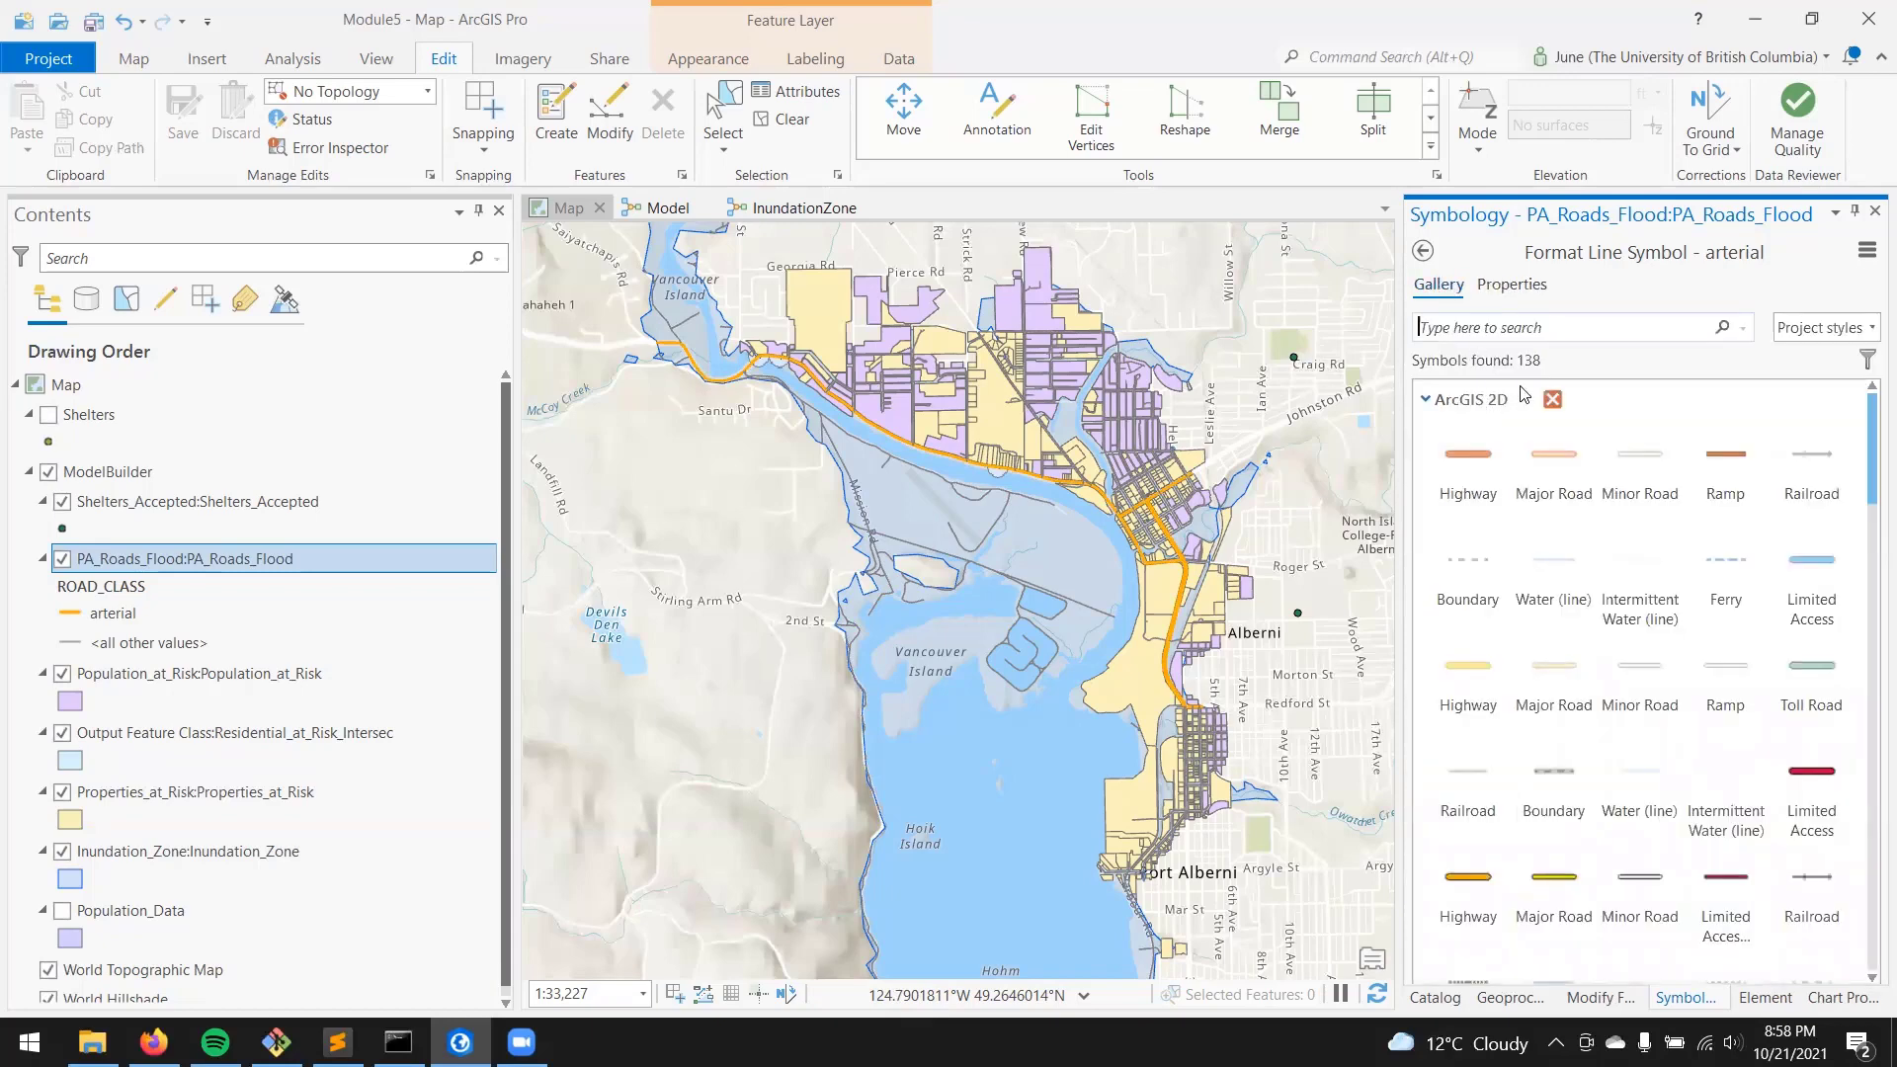
pyautogui.click(1423, 250)
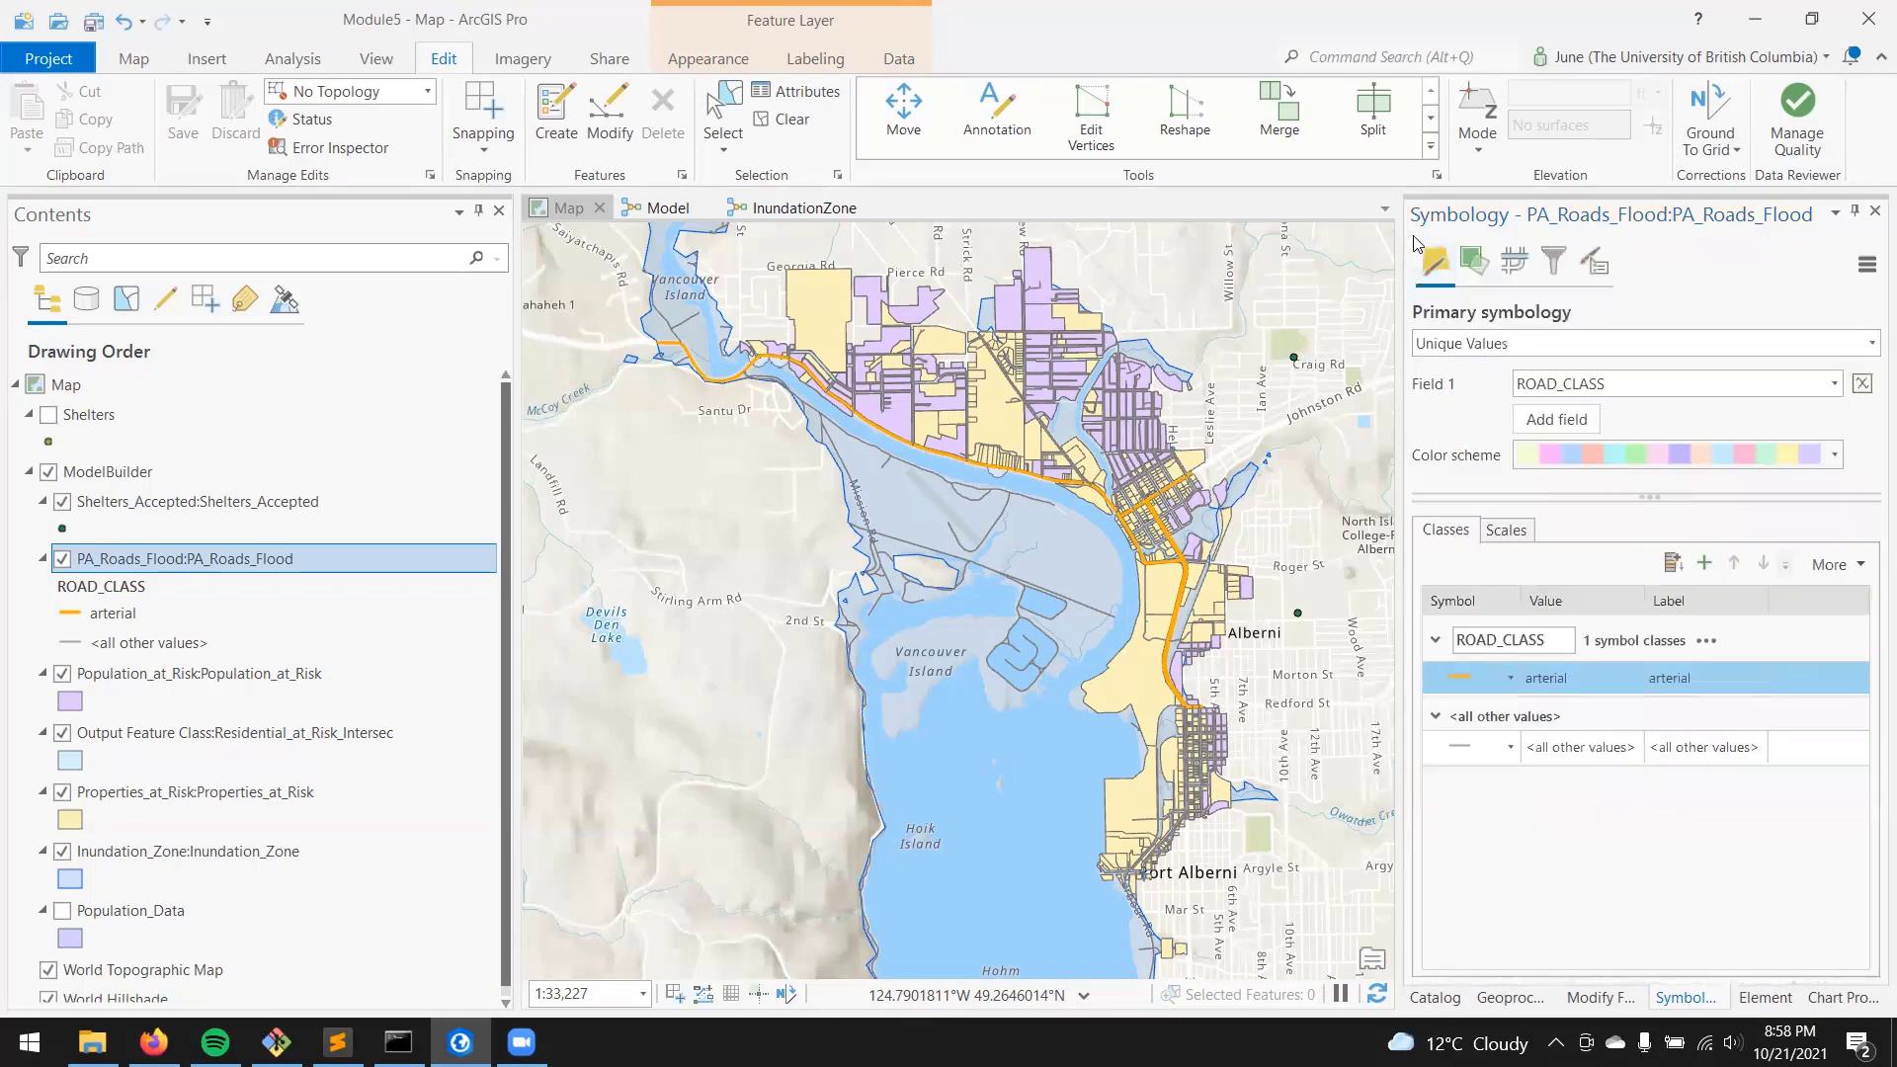
# Change the <all other values> road symbol to a black line.
pyautogui.click(1509, 748)
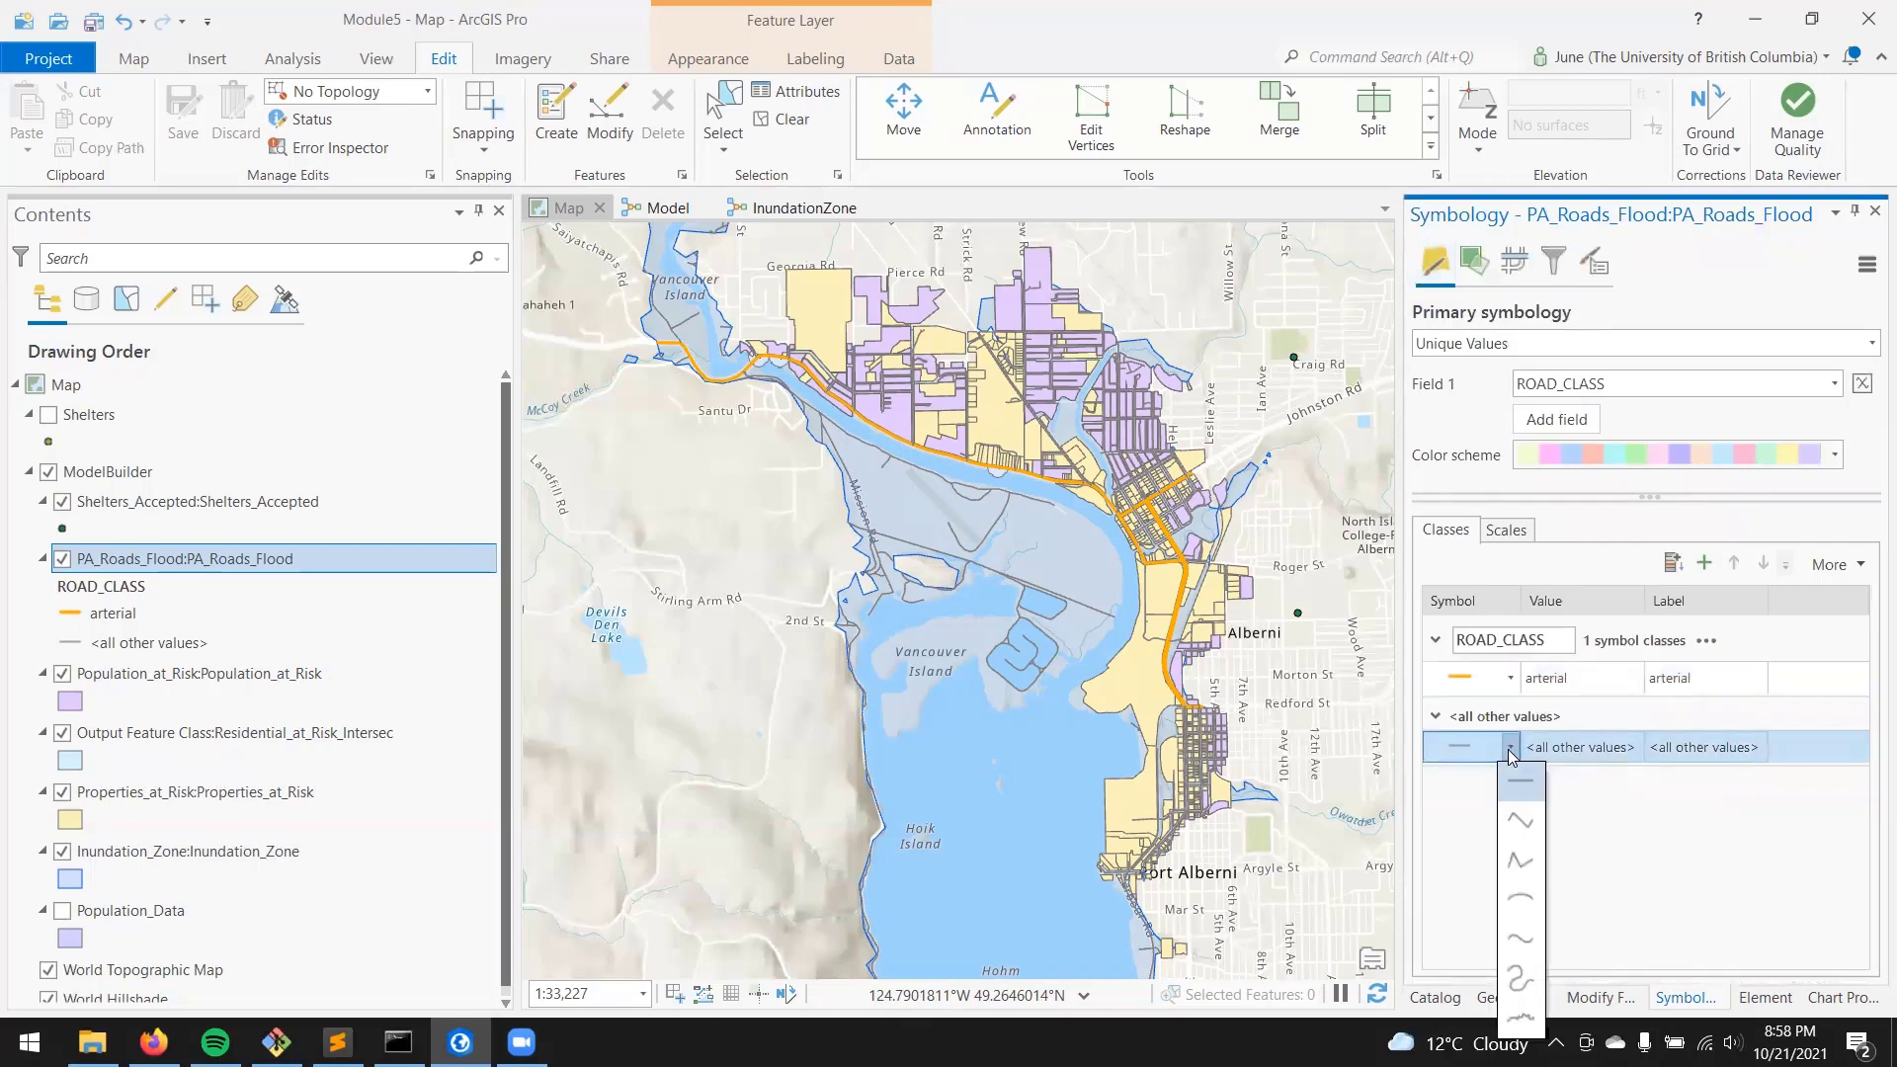
pyautogui.click(1455, 747)
pyautogui.click(1455, 747)
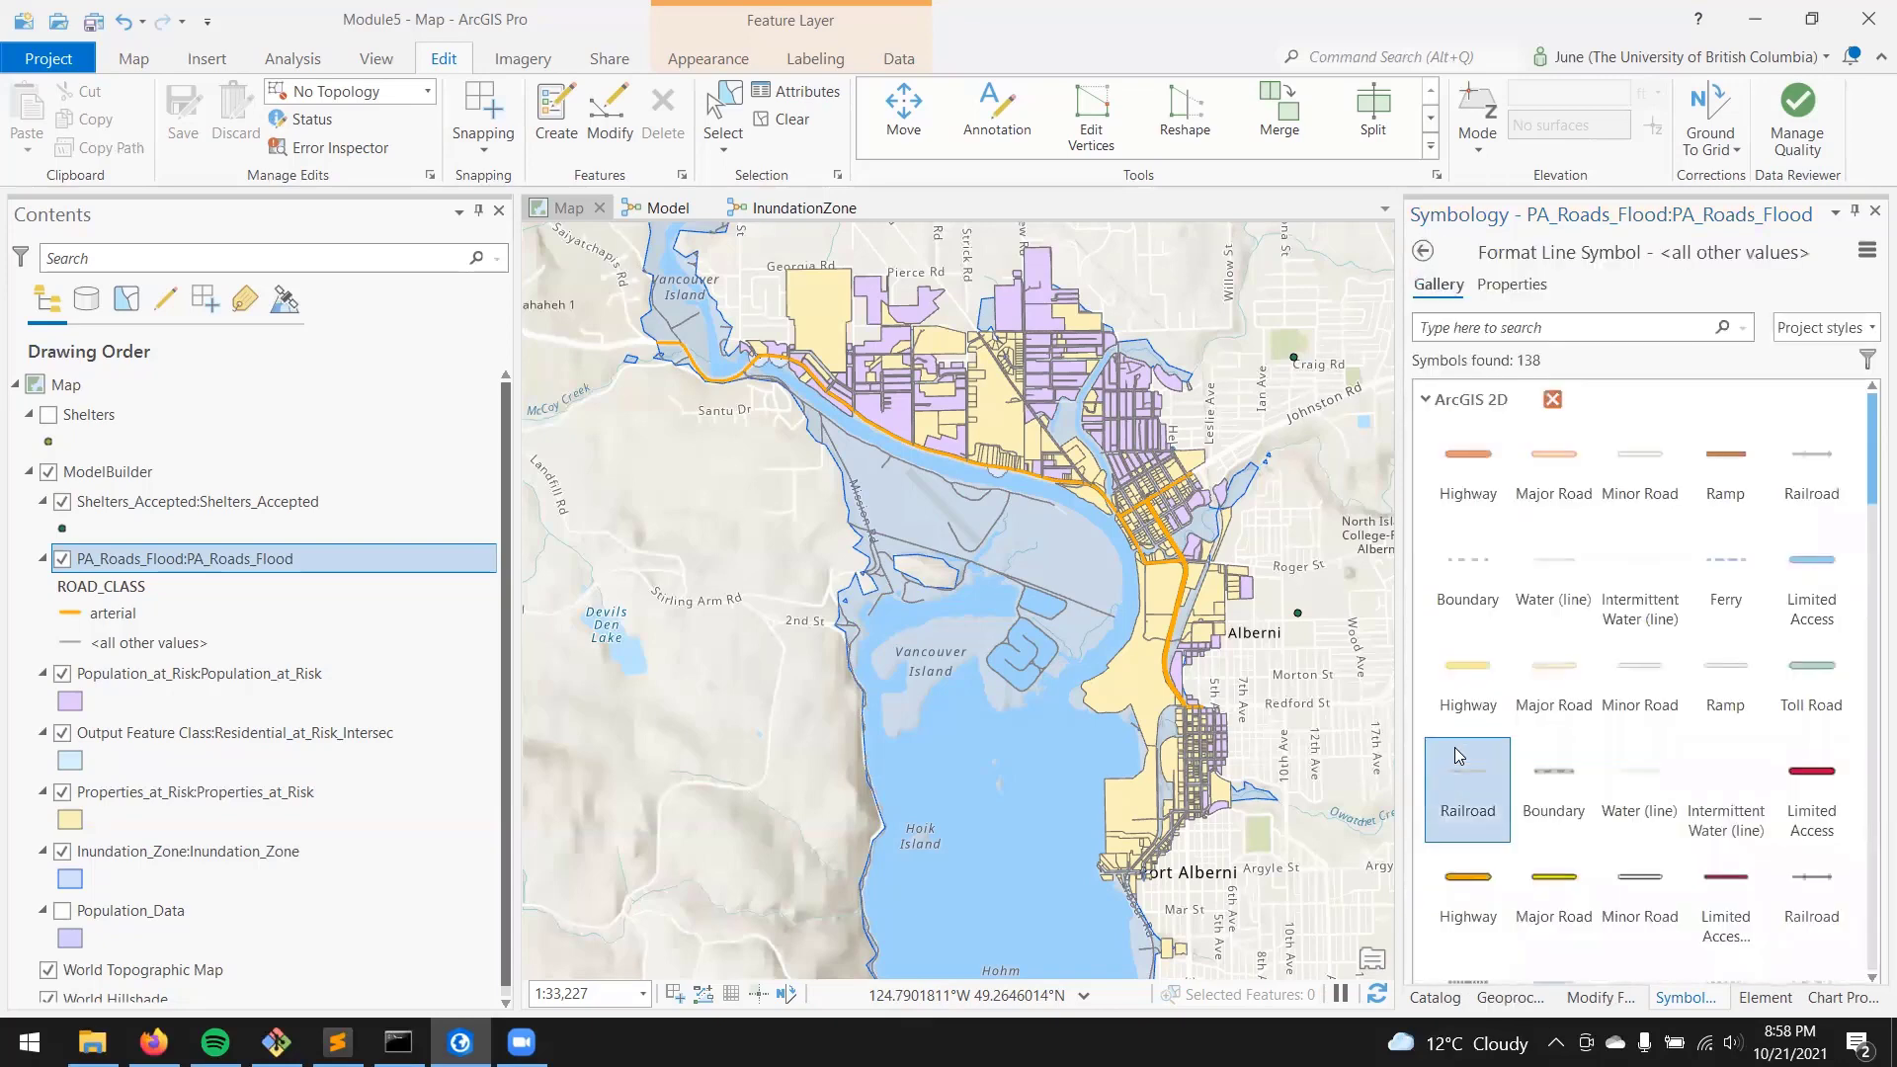
pyautogui.click(1512, 284)
pyautogui.click(1861, 435)
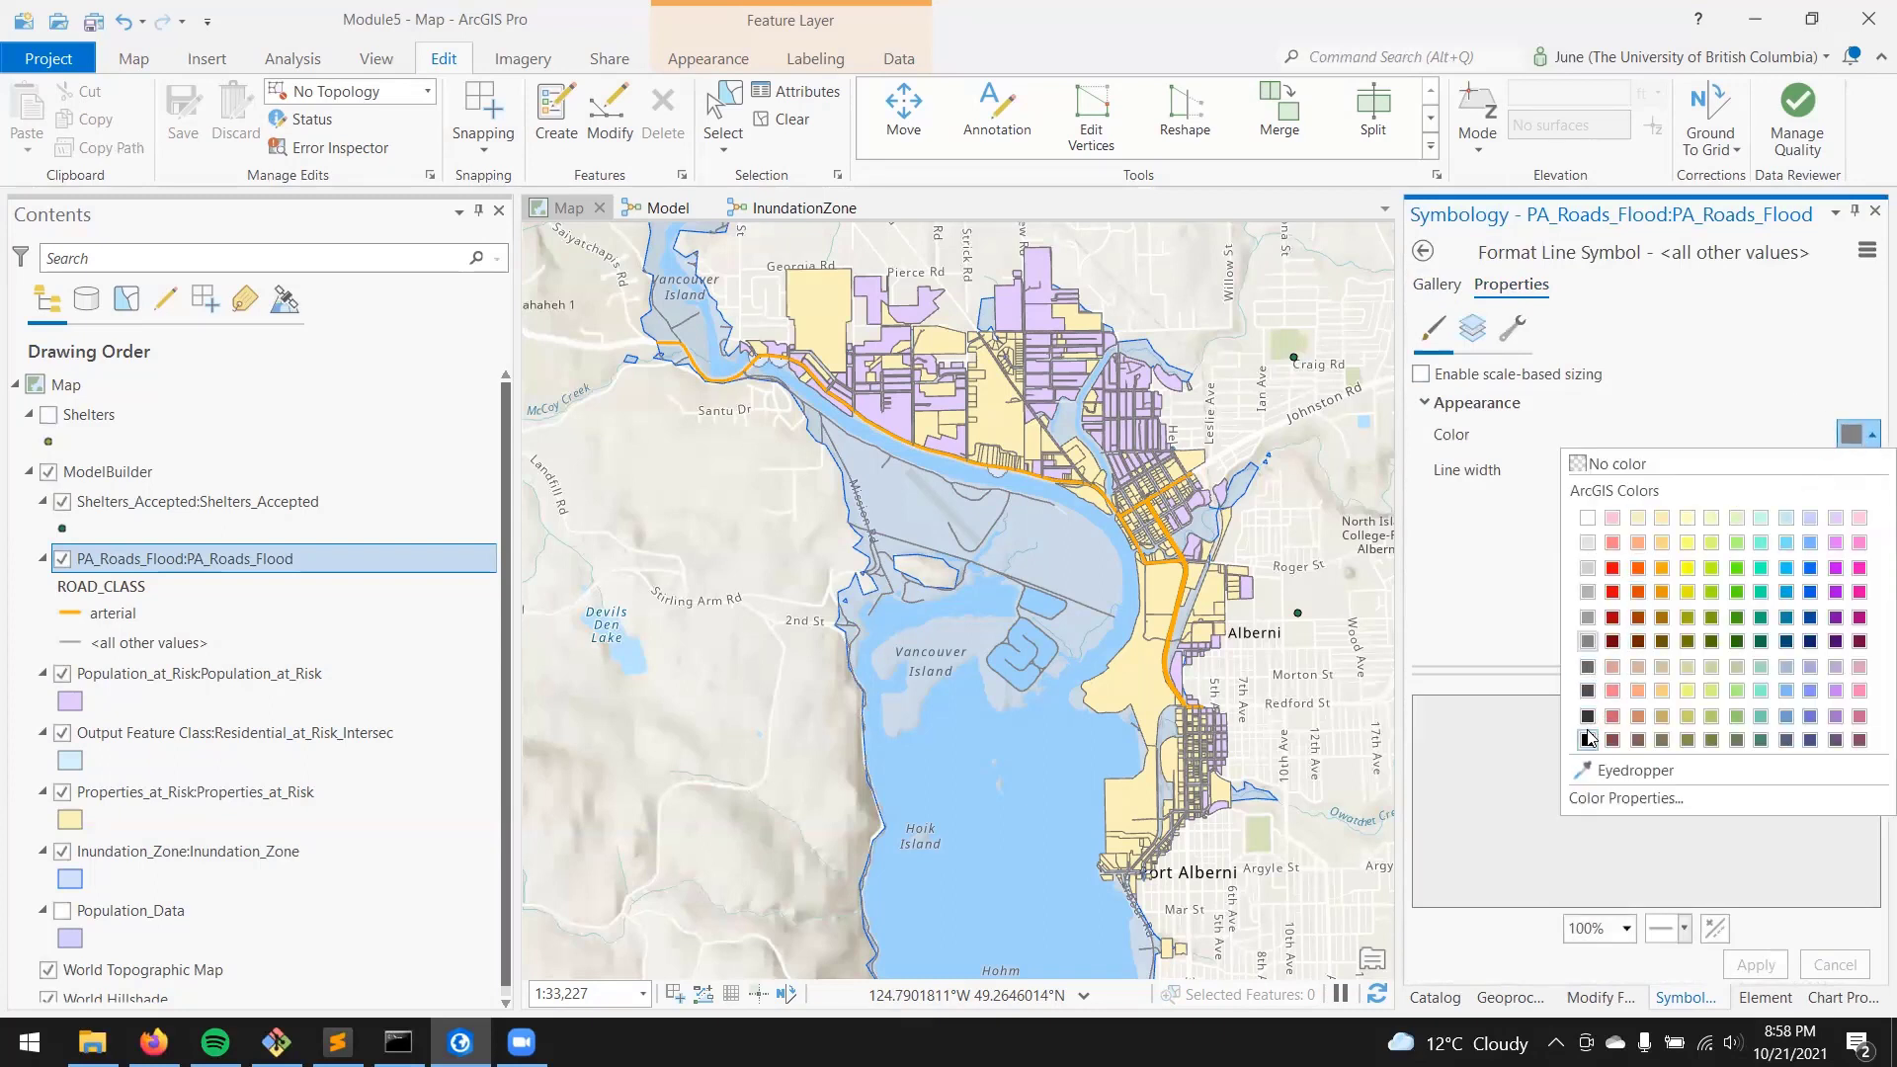
pyautogui.click(1589, 739)
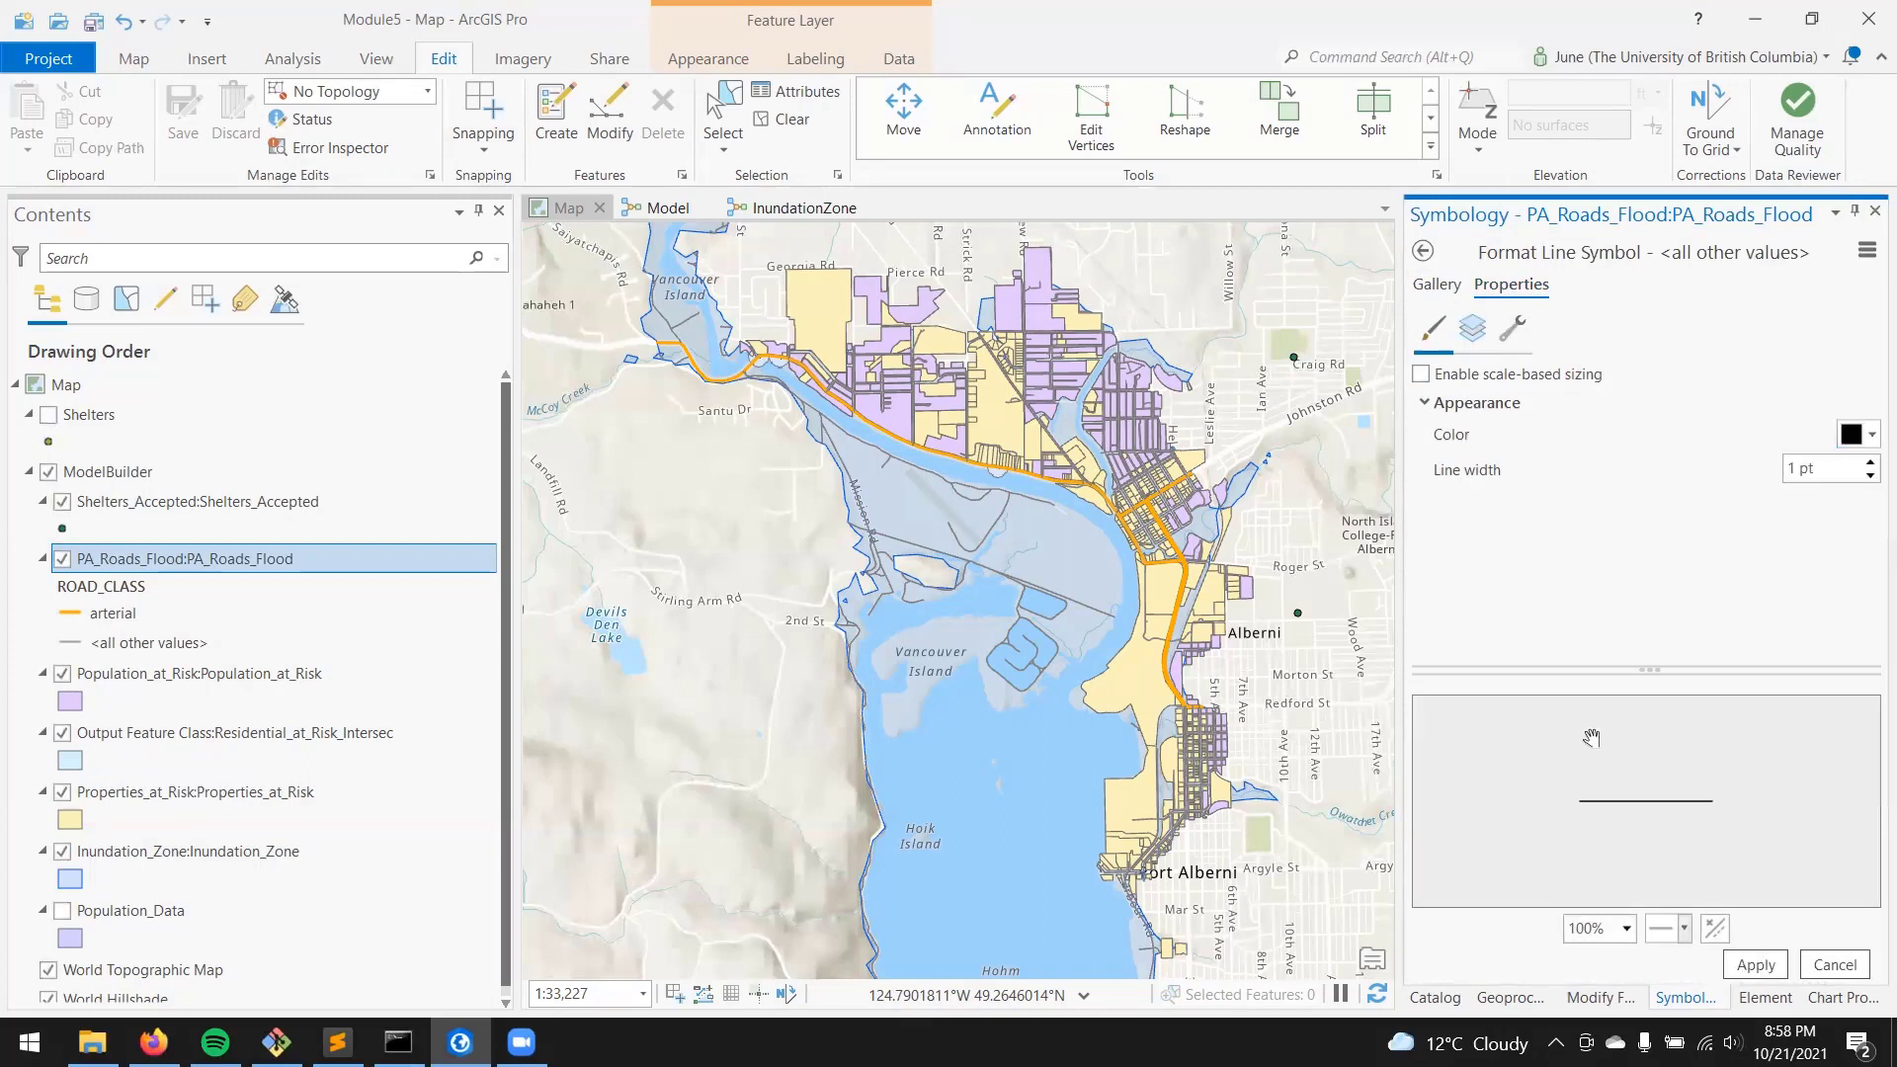
pyautogui.click(1756, 966)
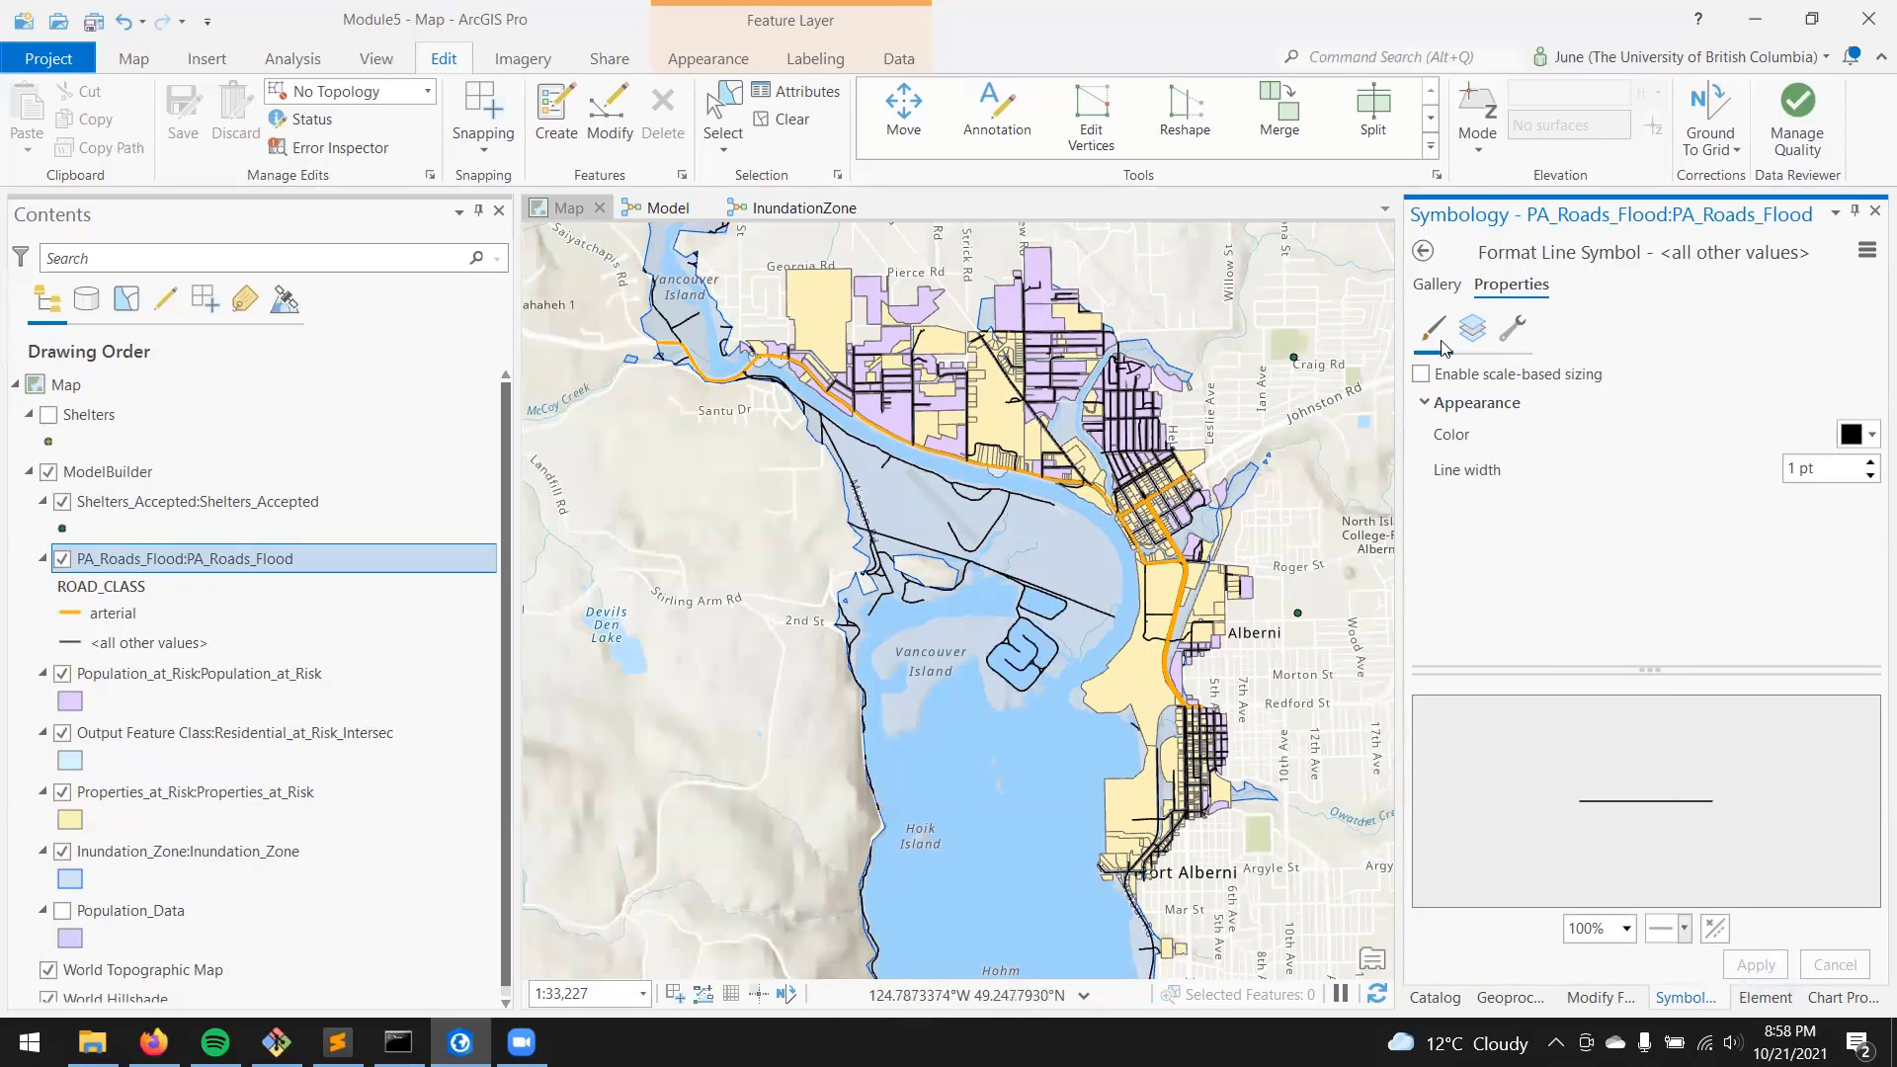
pyautogui.click(1440, 287)
# Relabel the <all other values> road class as 'Other Roads'.
pyautogui.click(1424, 252)
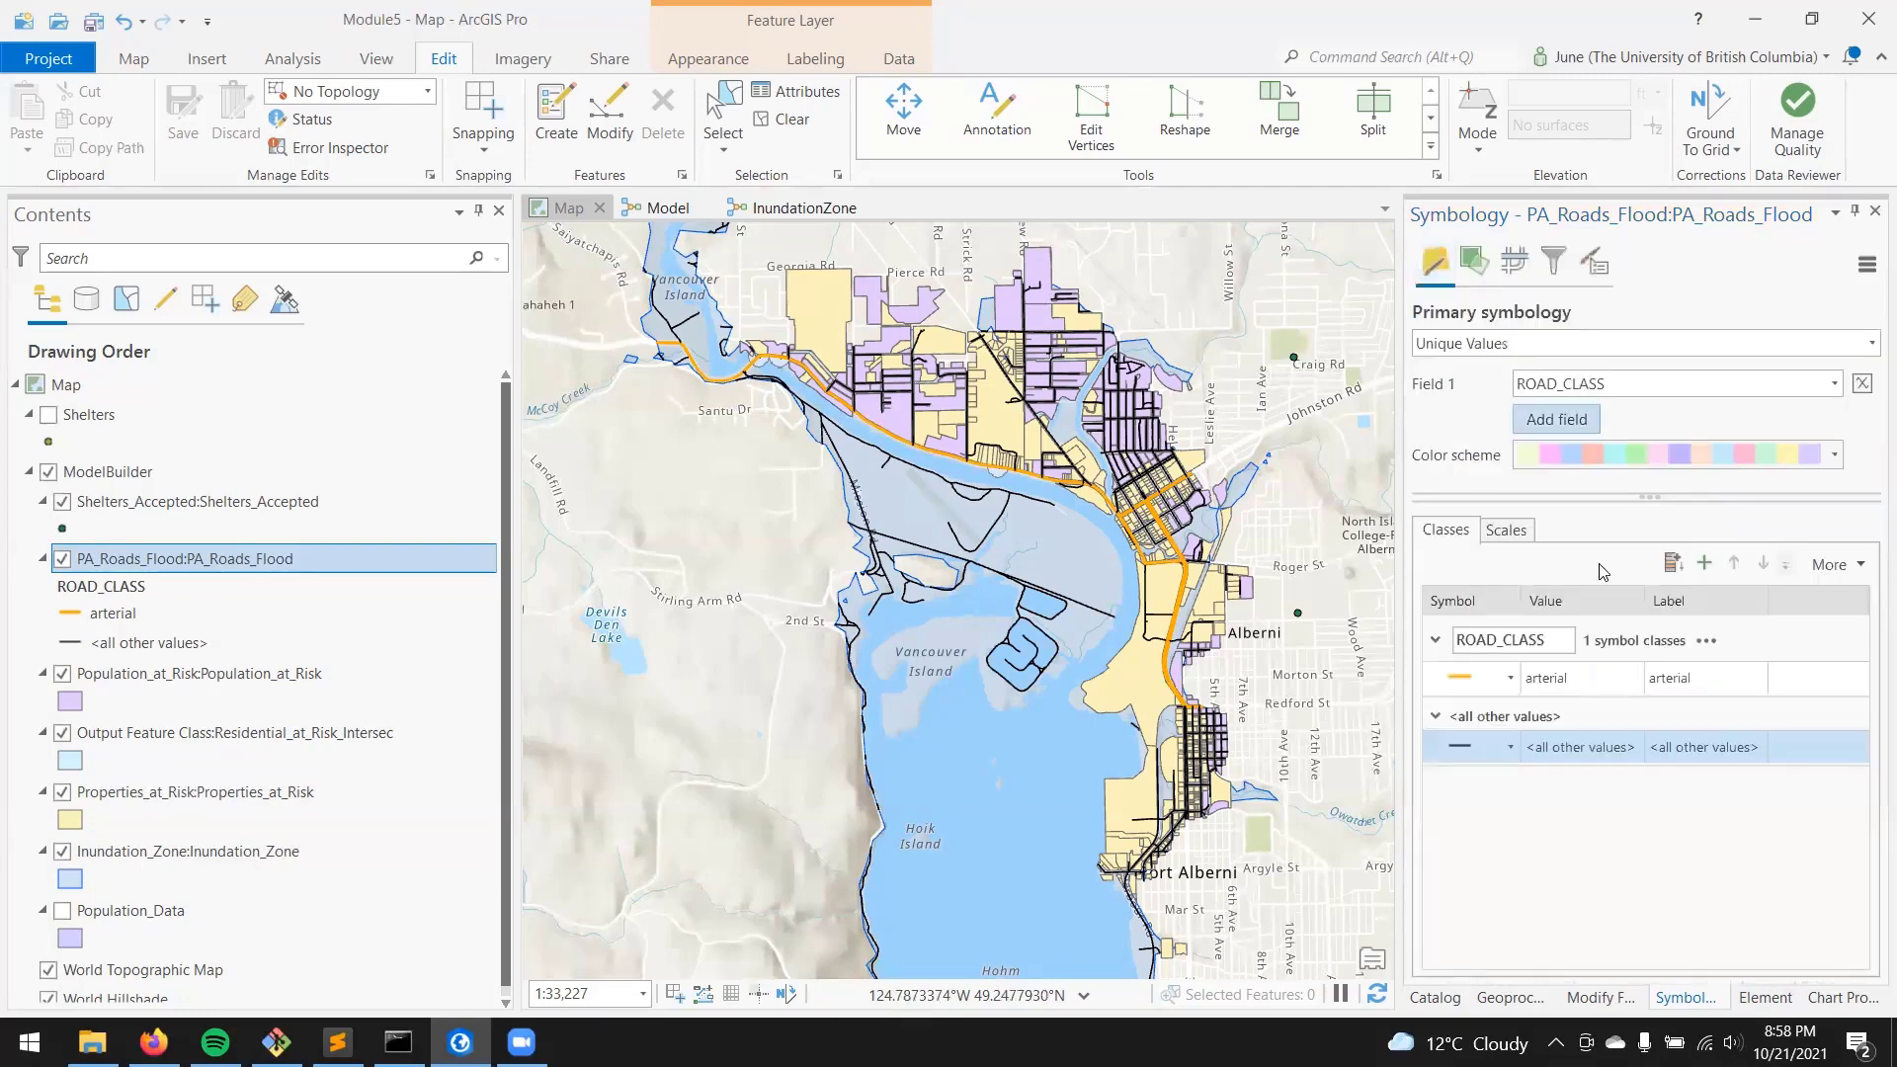
pyautogui.click(1688, 748)
pyautogui.click(1687, 748)
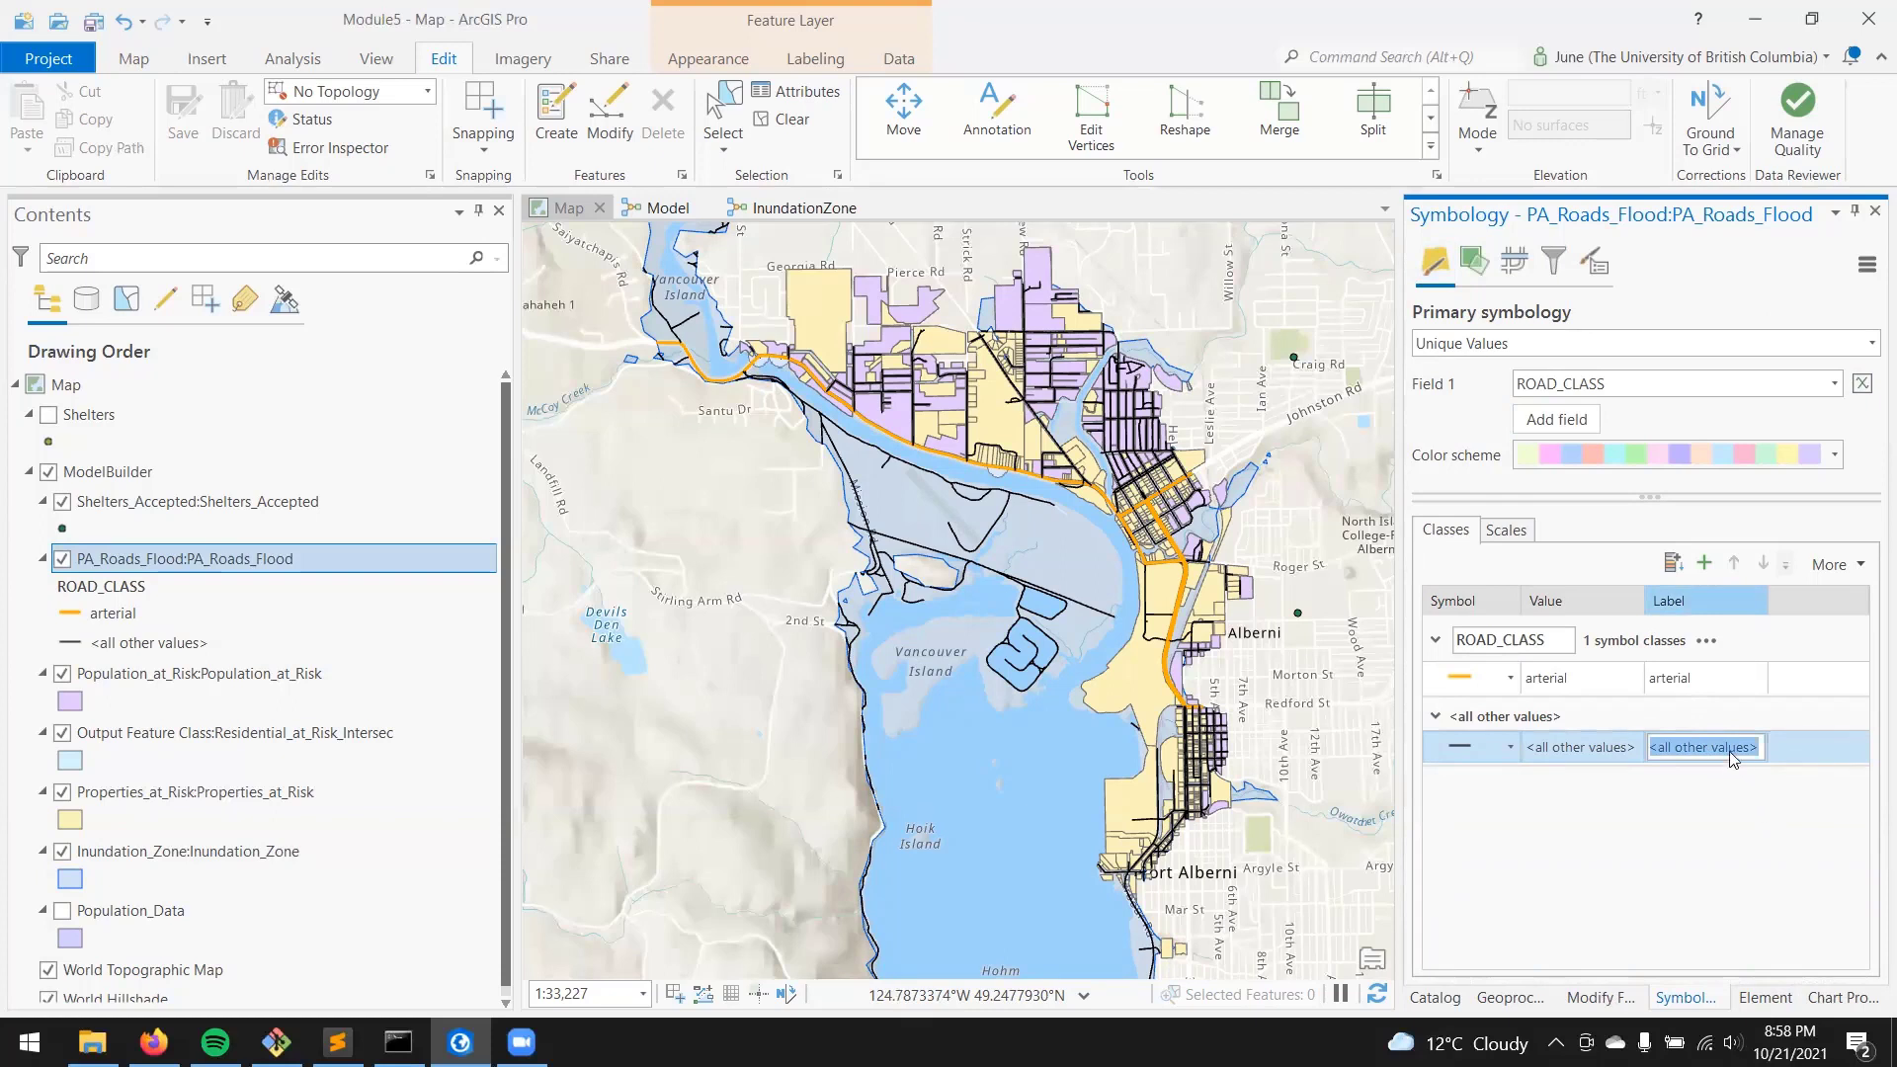
pyautogui.write('Other Roads')
pyautogui.moveTo(1652, 747); pyautogui.dragTo(1677, 747)
pyautogui.click(1664, 682)
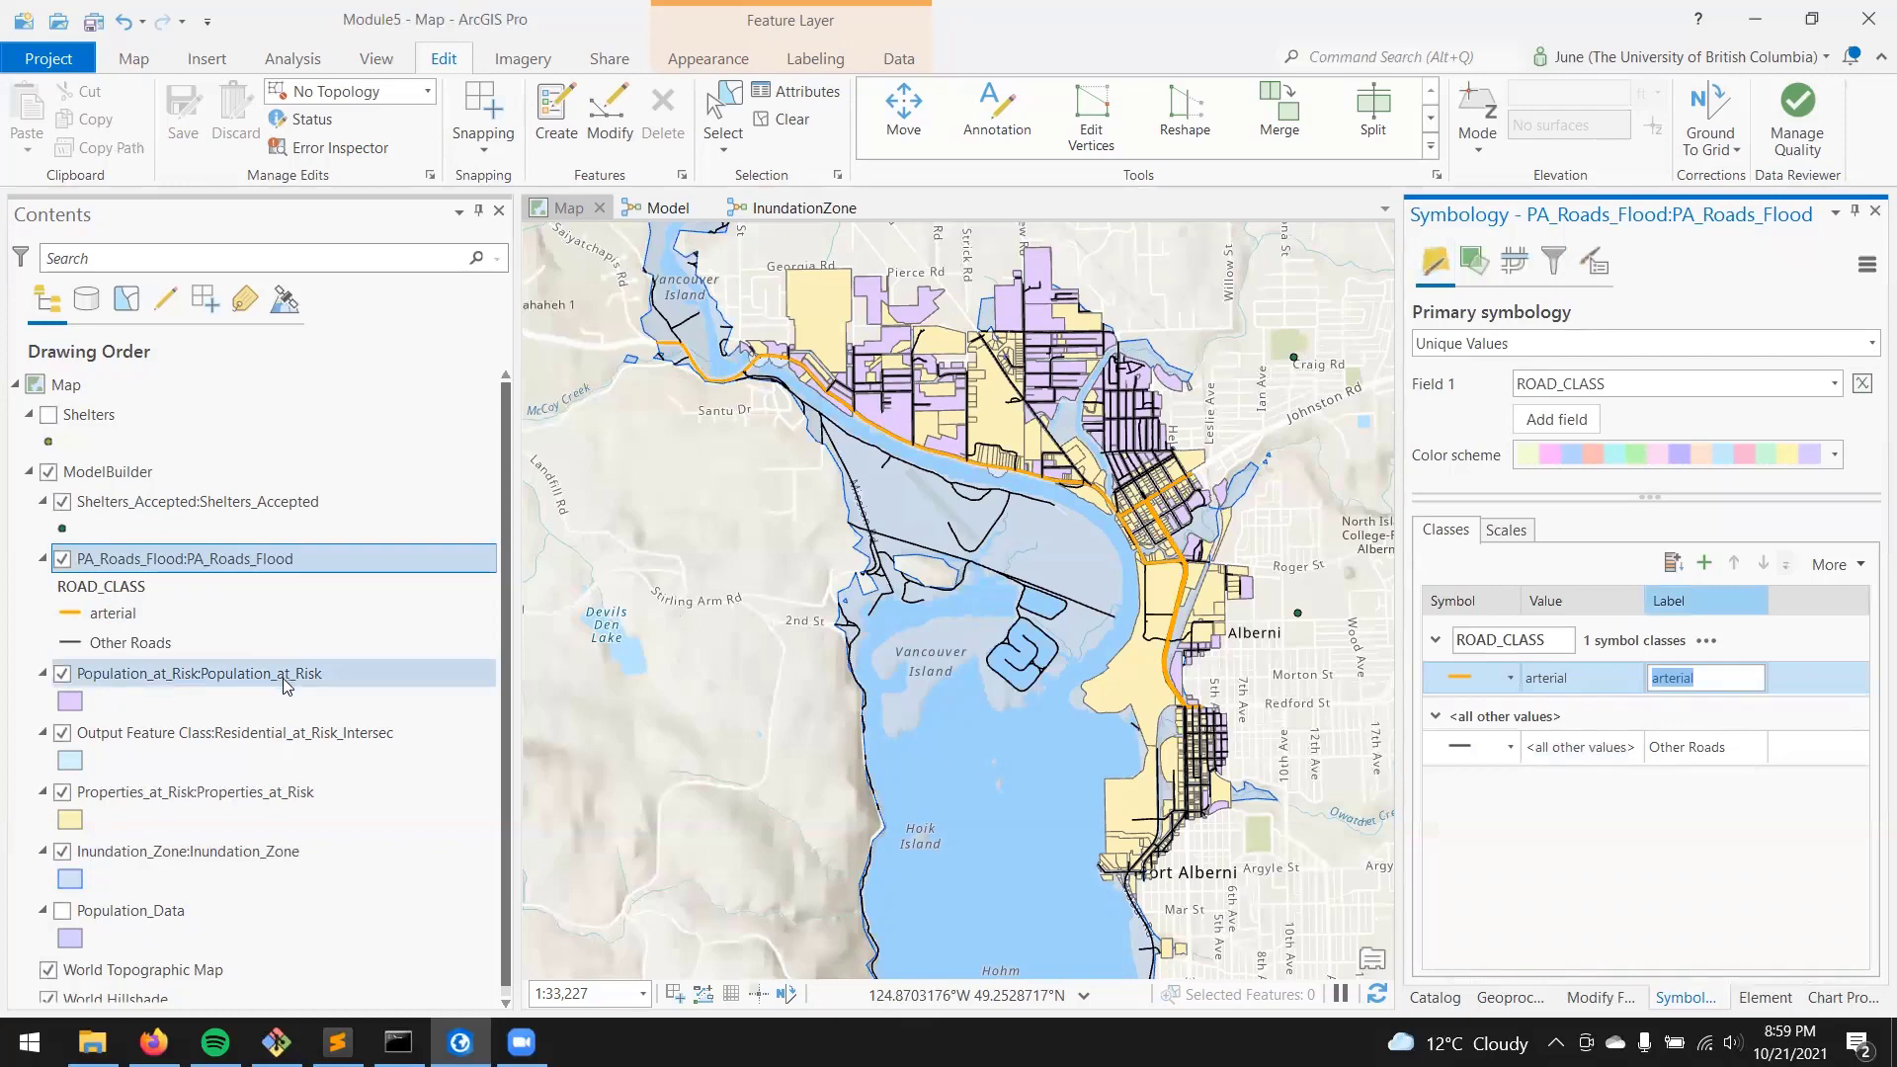
# Hide Population_at_Risk and Residential_at_Risk_Intersec, and show Properties_at_Risk symbology.
pyautogui.click(62, 673)
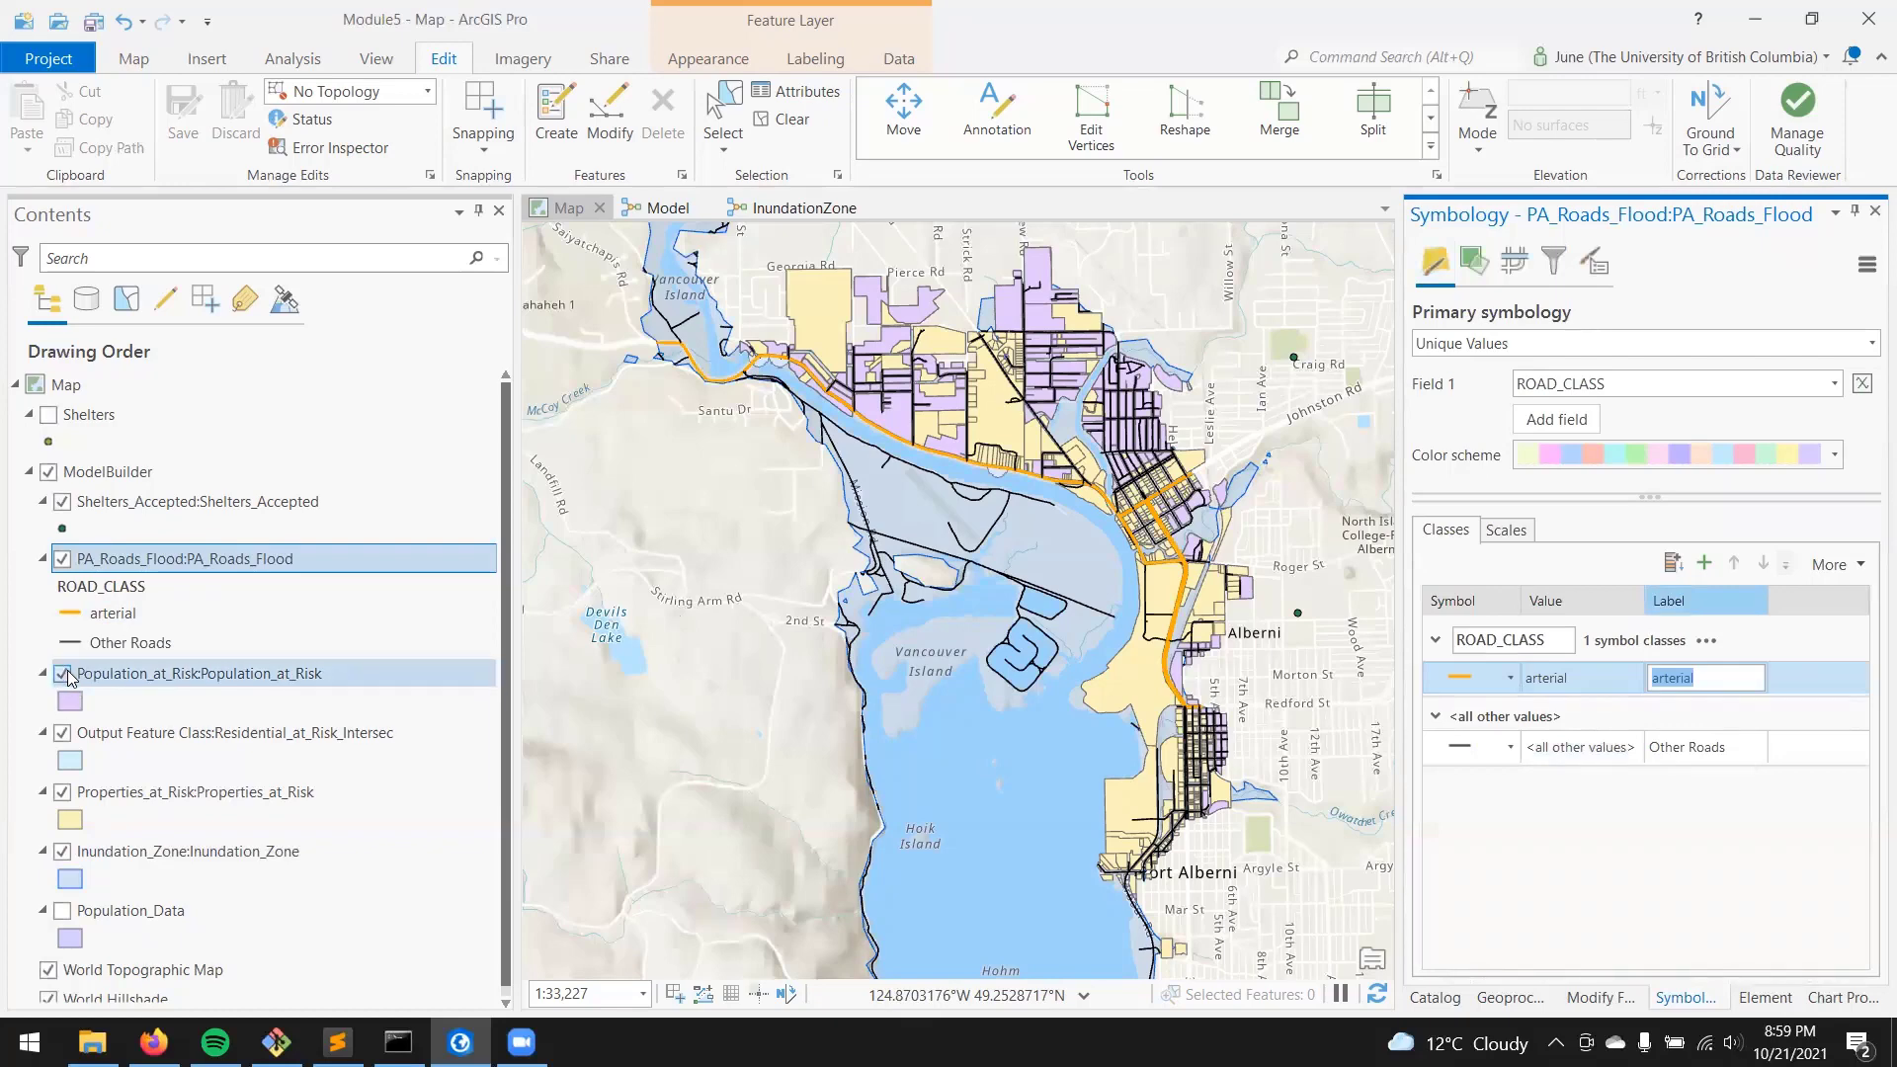
pyautogui.click(60, 734)
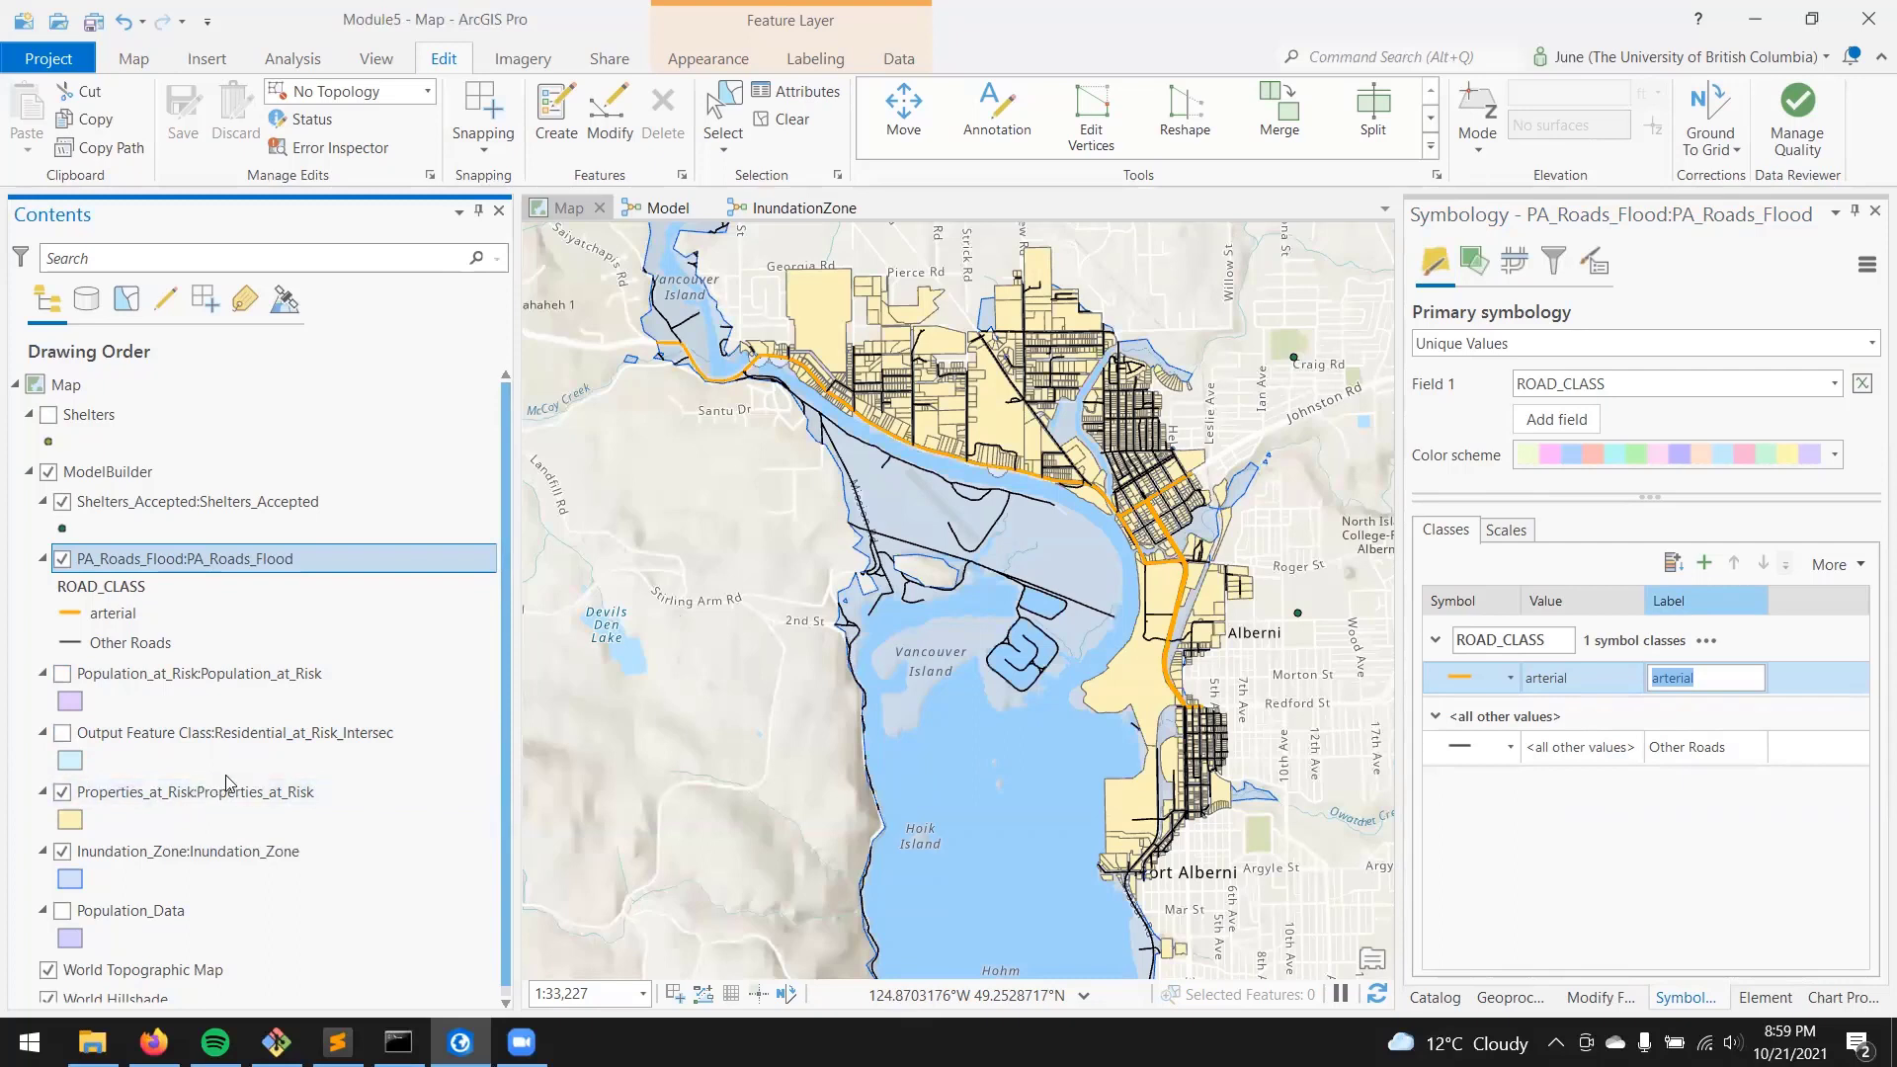
pyautogui.click(263, 791)
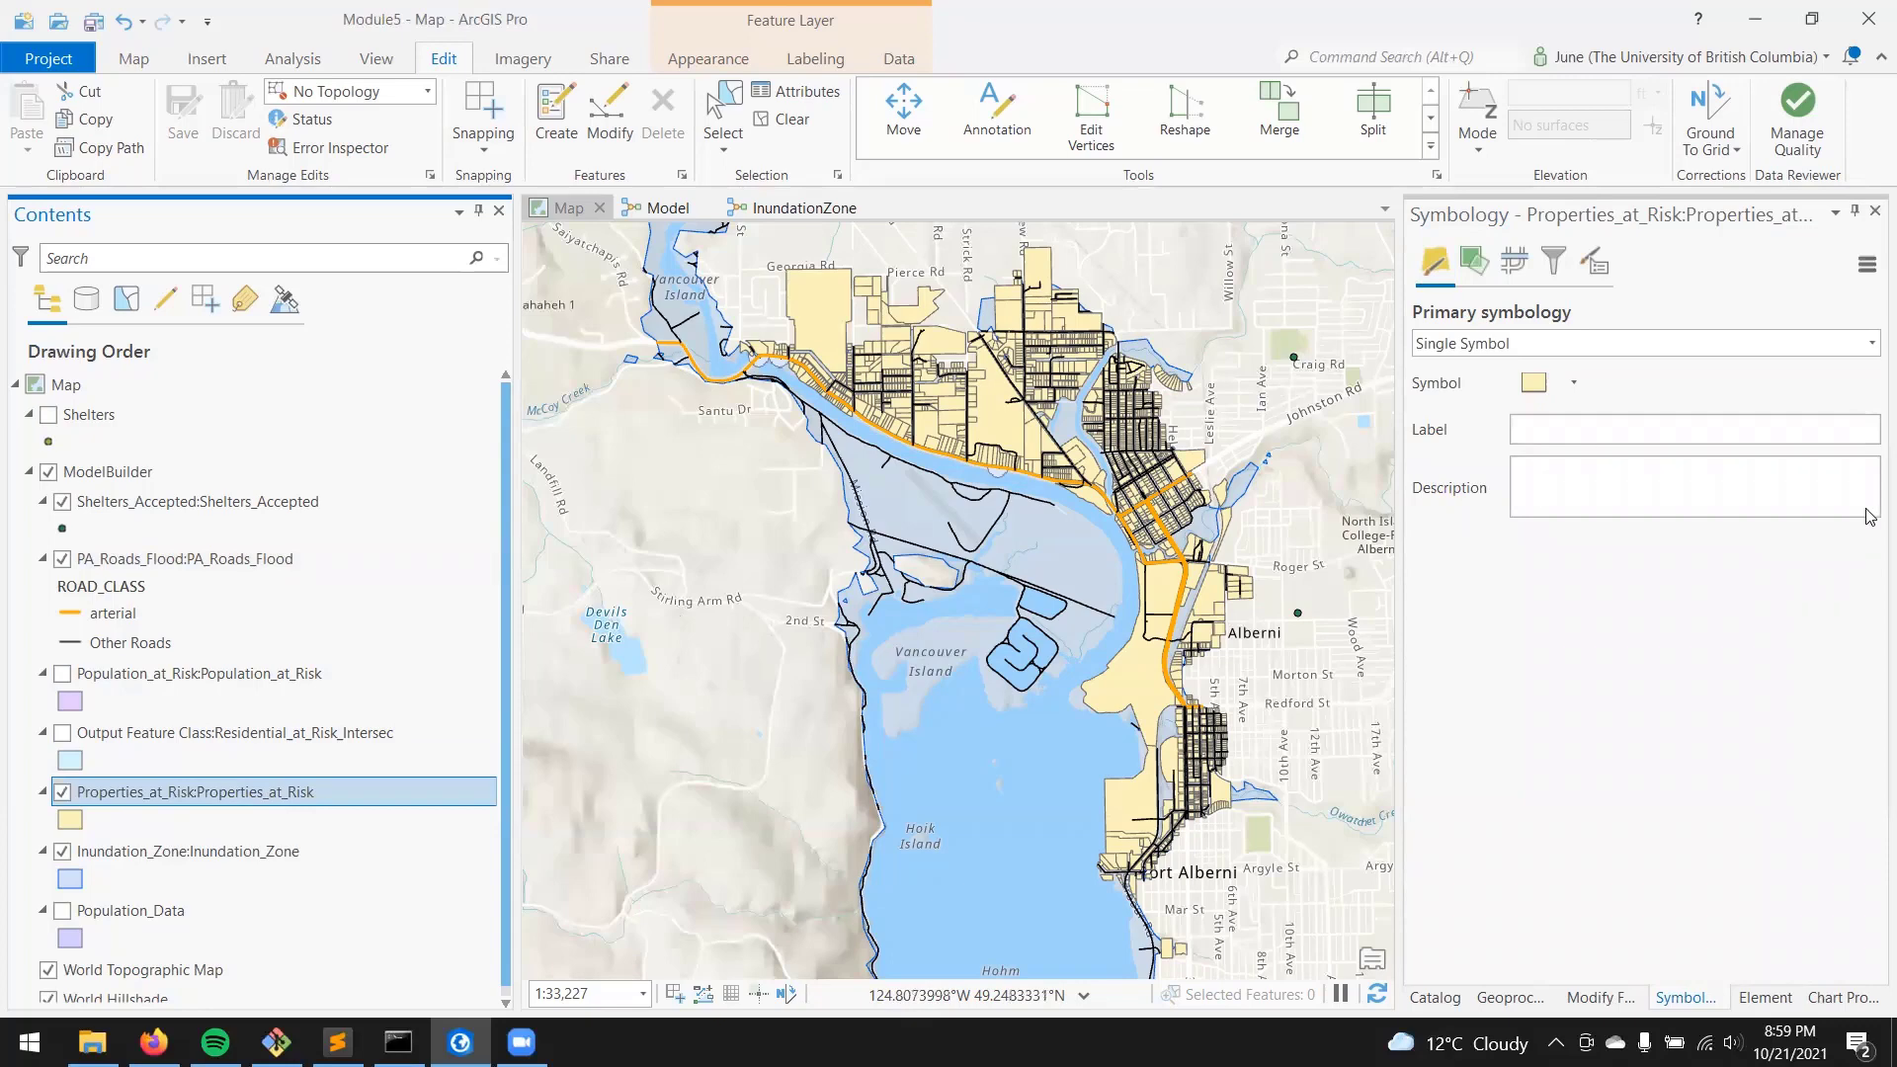
# Try Unique Values on Properties_at_Risk, then revert it to Single Symbol.
pyautogui.click(1870, 346)
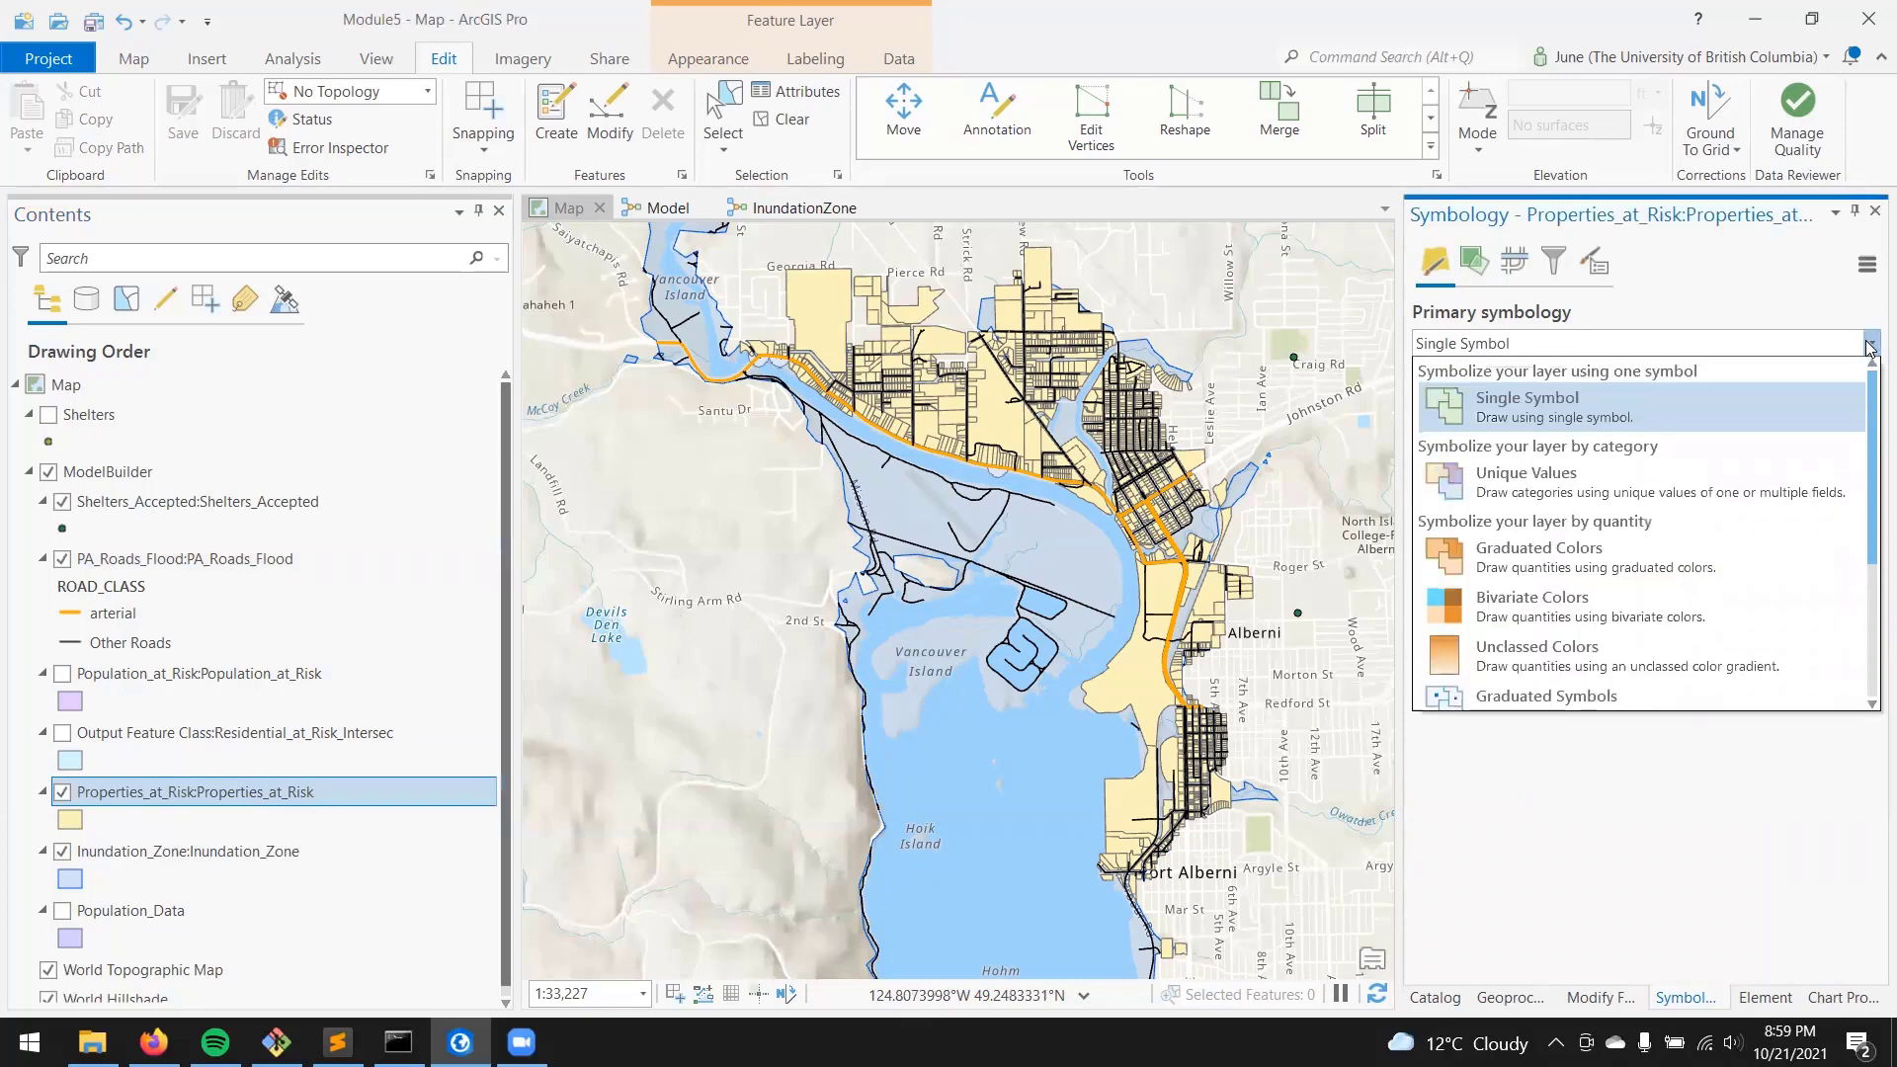
pyautogui.click(1710, 476)
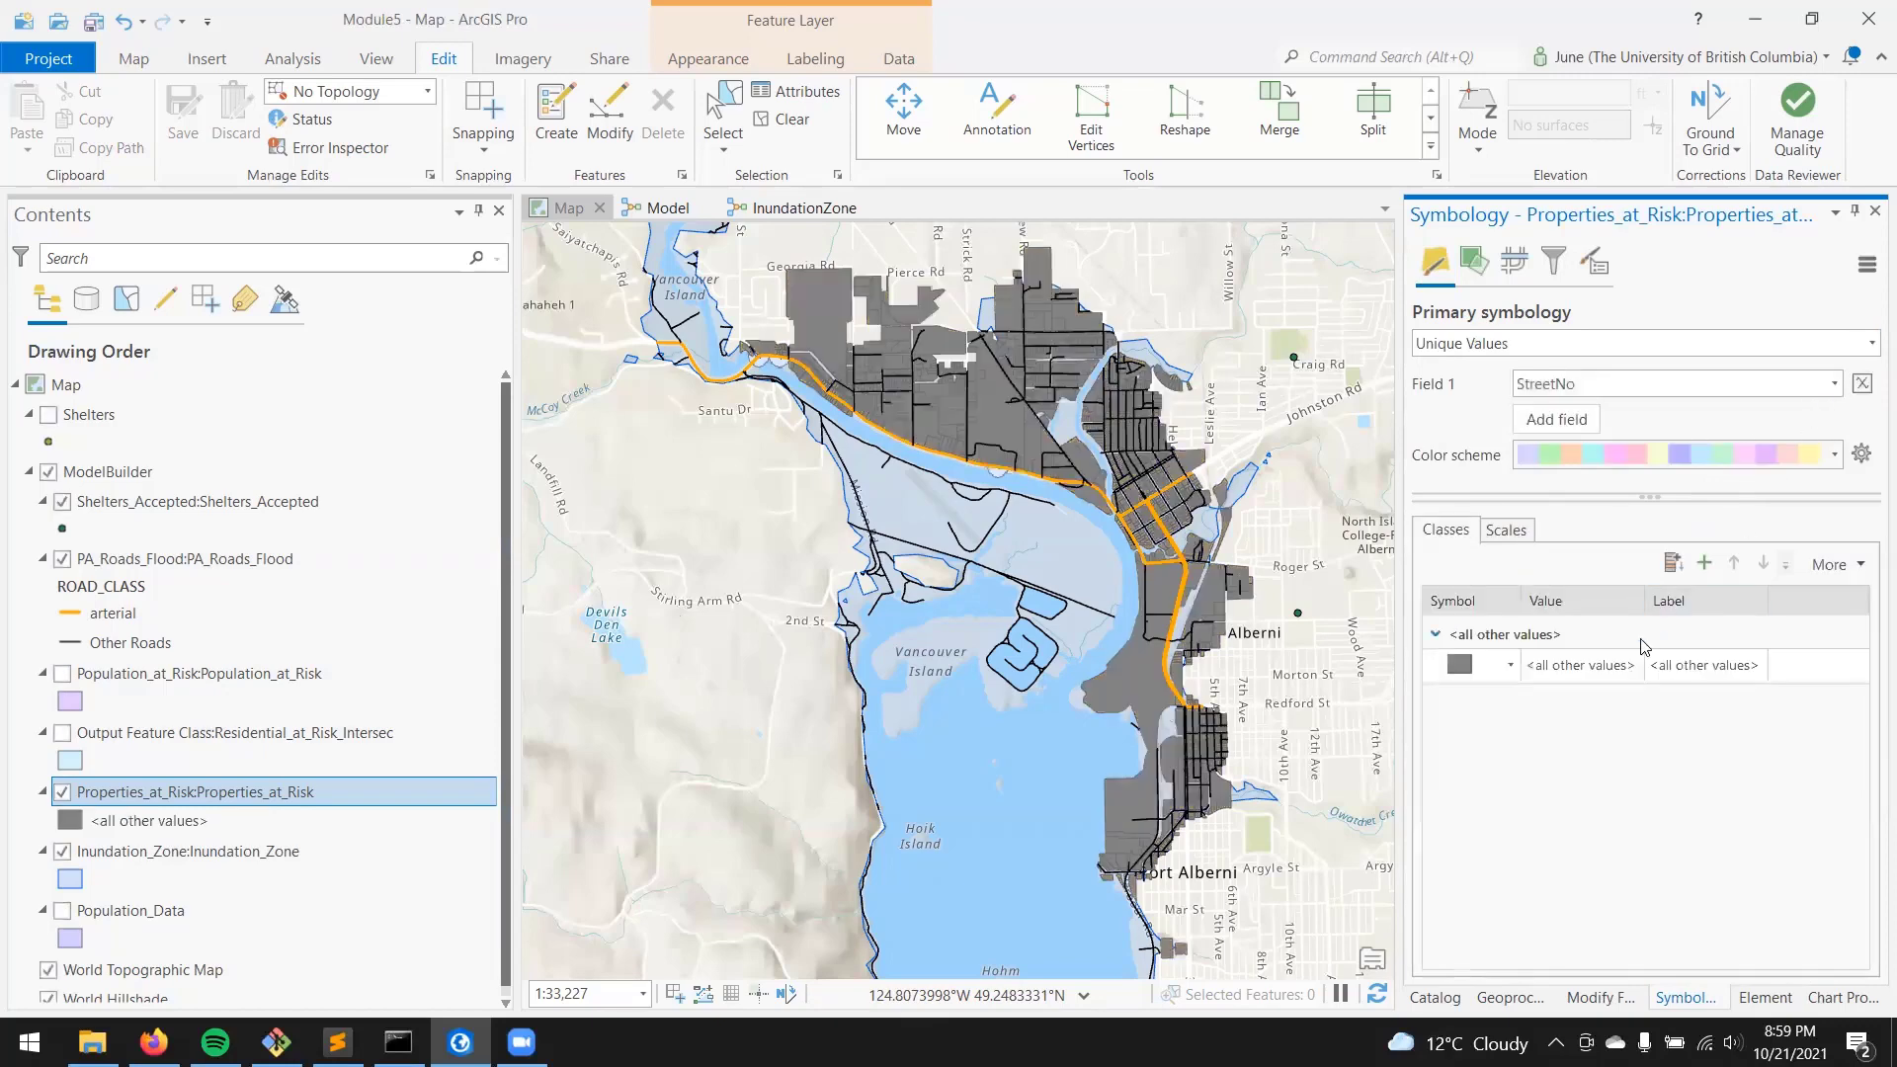
pyautogui.click(1601, 668)
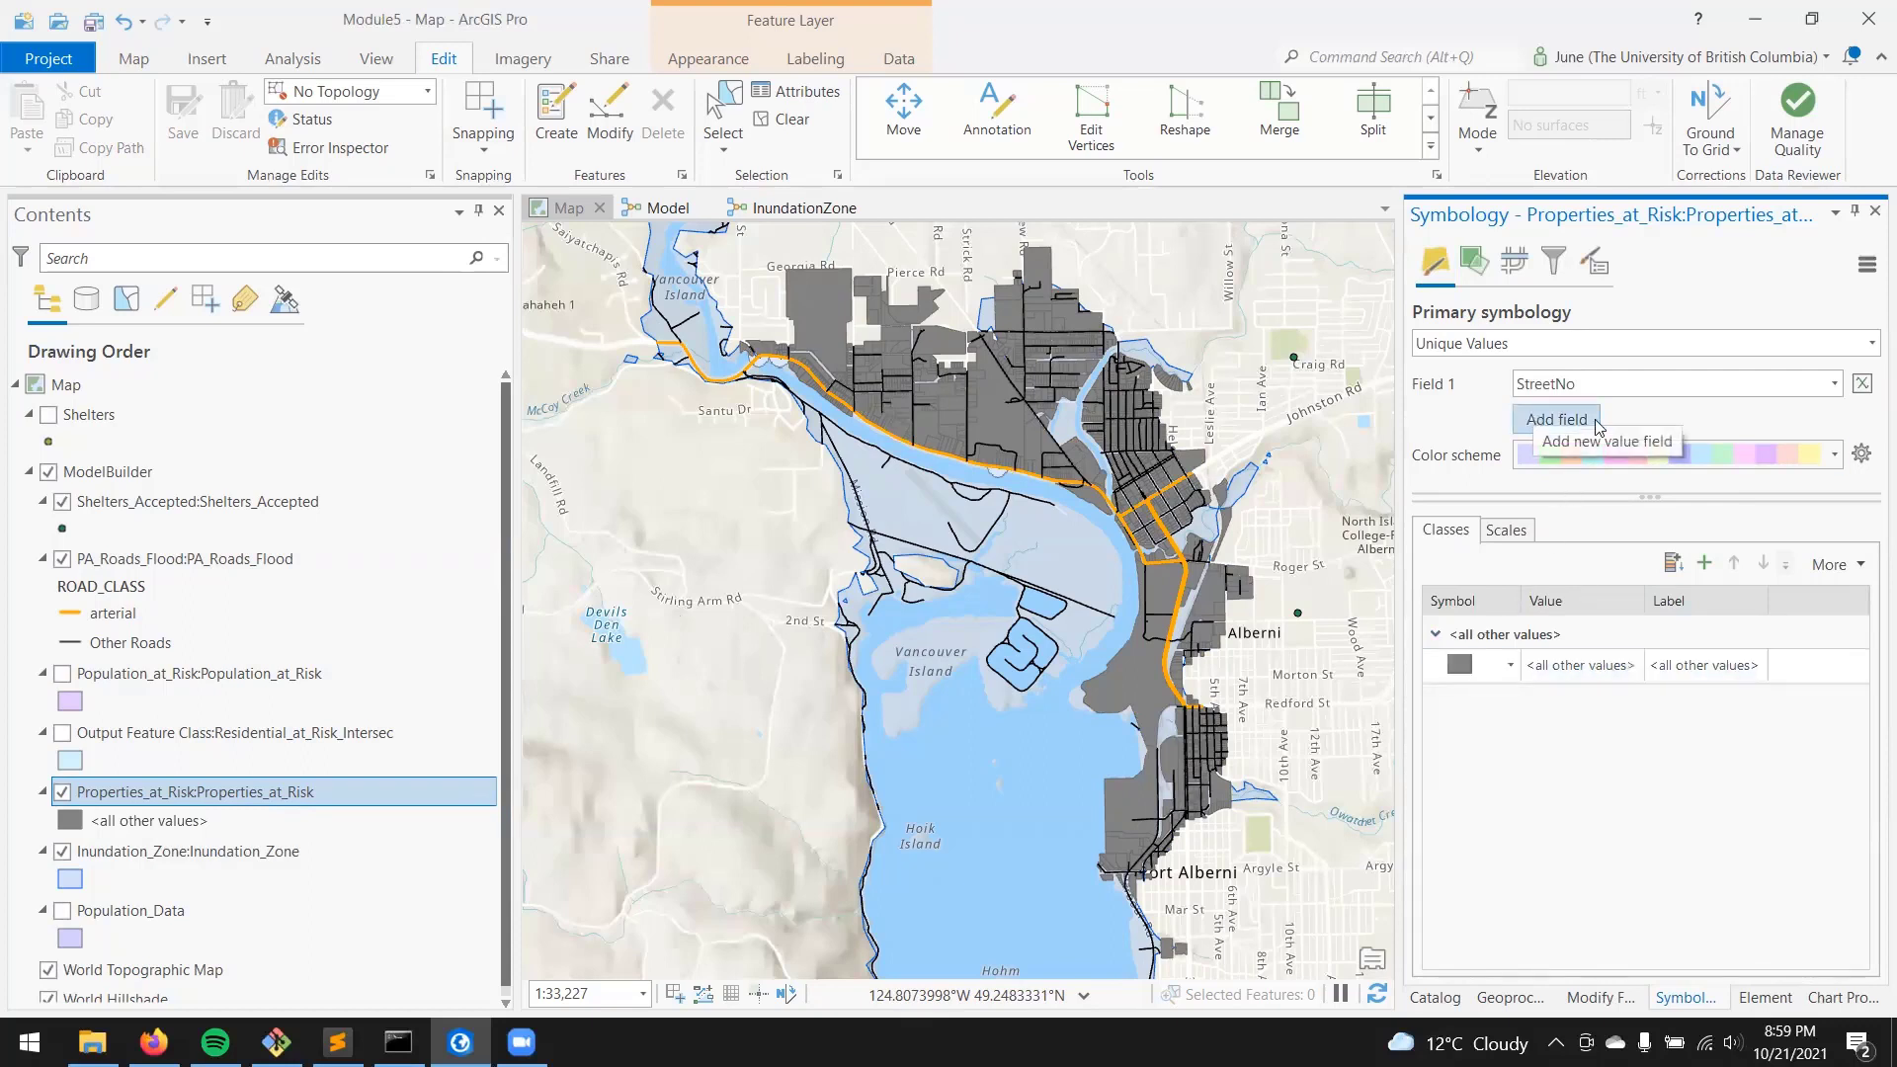
pyautogui.click(1632, 346)
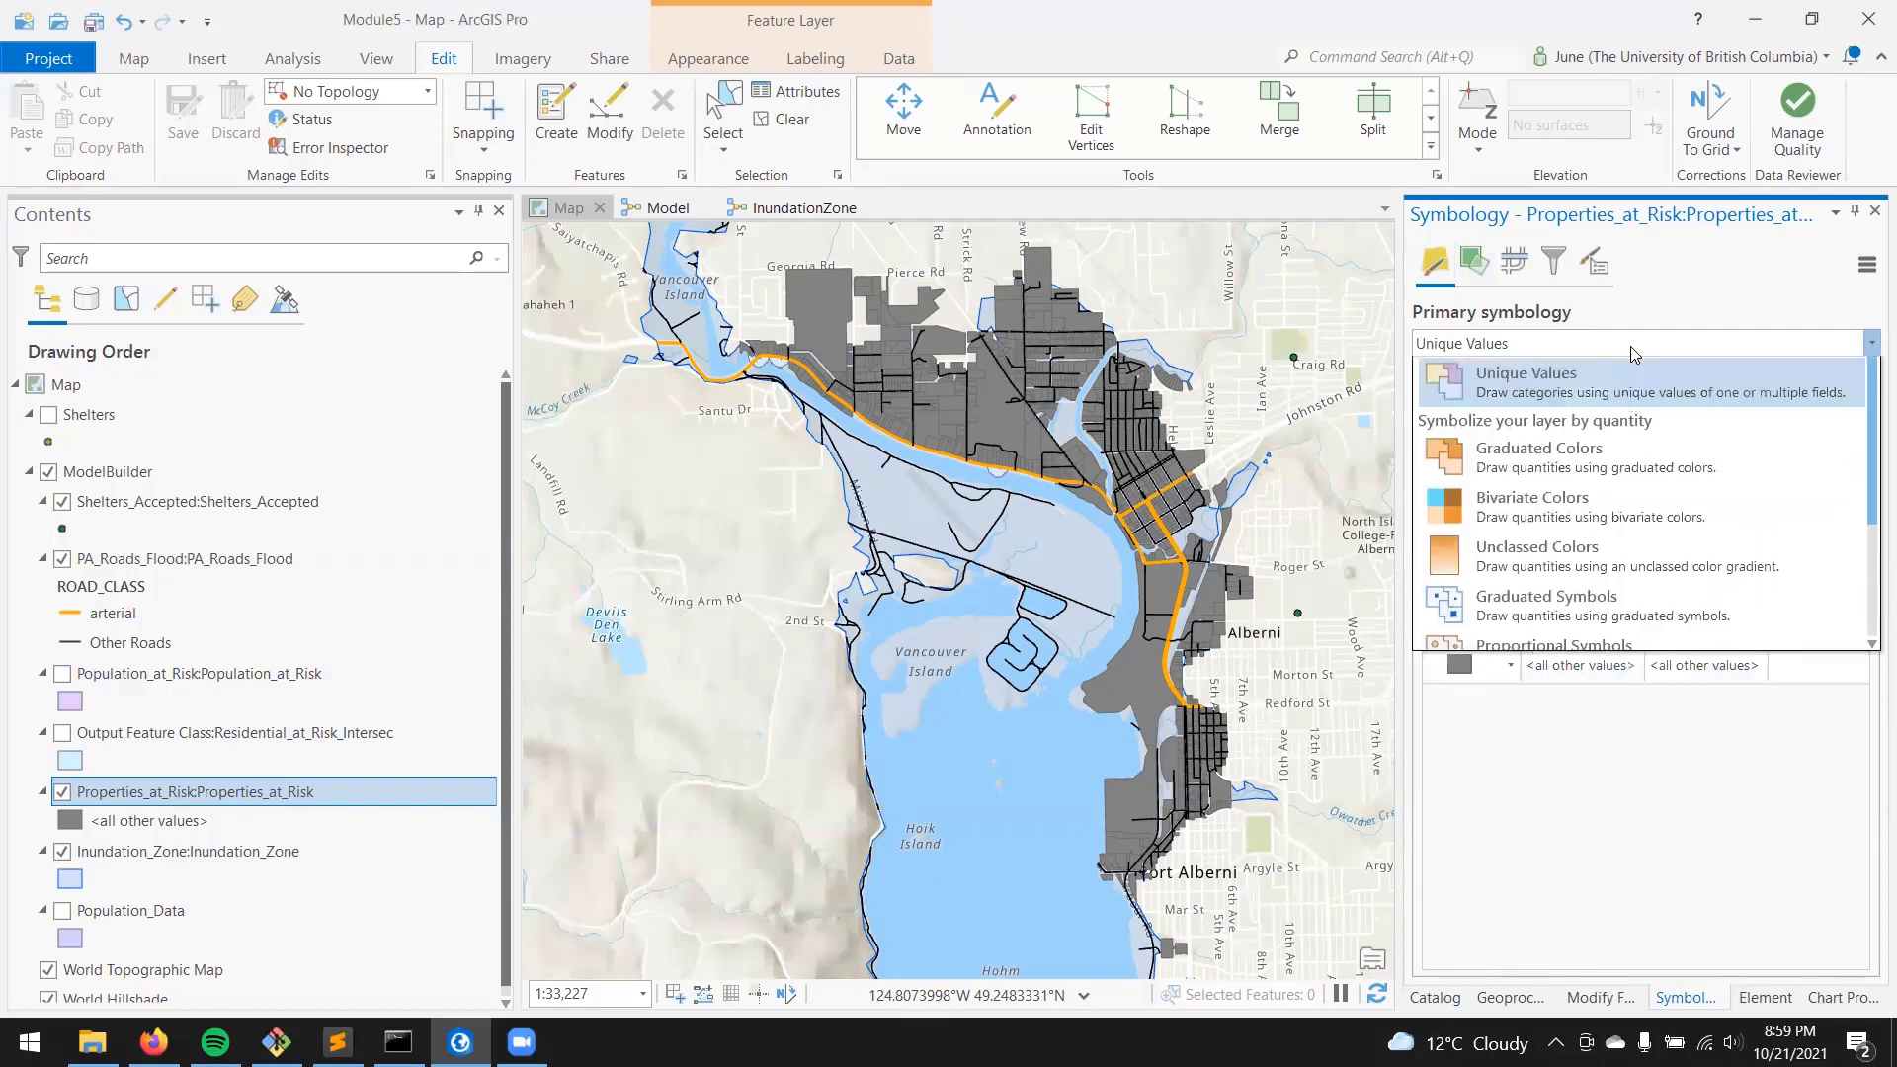
pyautogui.scroll(1, 1631, 345)
pyautogui.click(1526, 375)
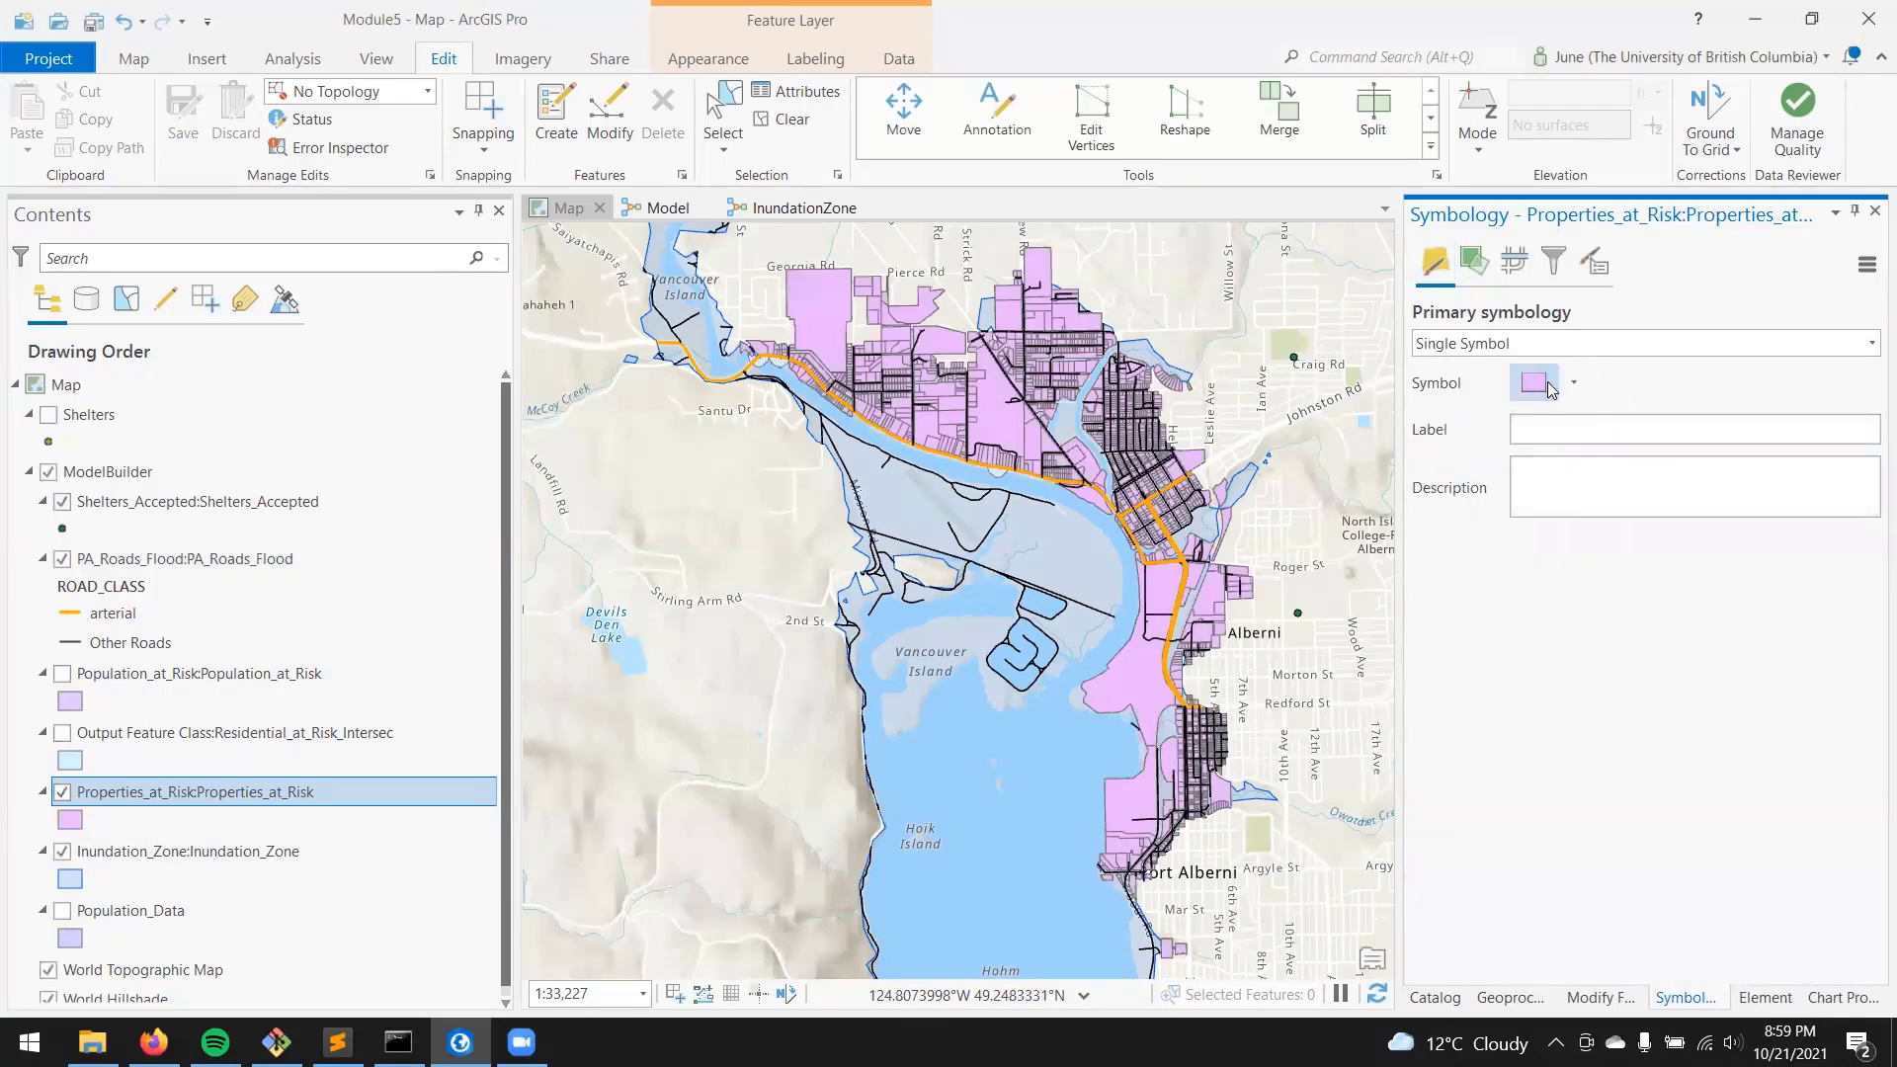
# Turn Population_at_Risk back on and toggle Properties_at_Risk off and on again.
pyautogui.click(66, 680)
pyautogui.click(62, 793)
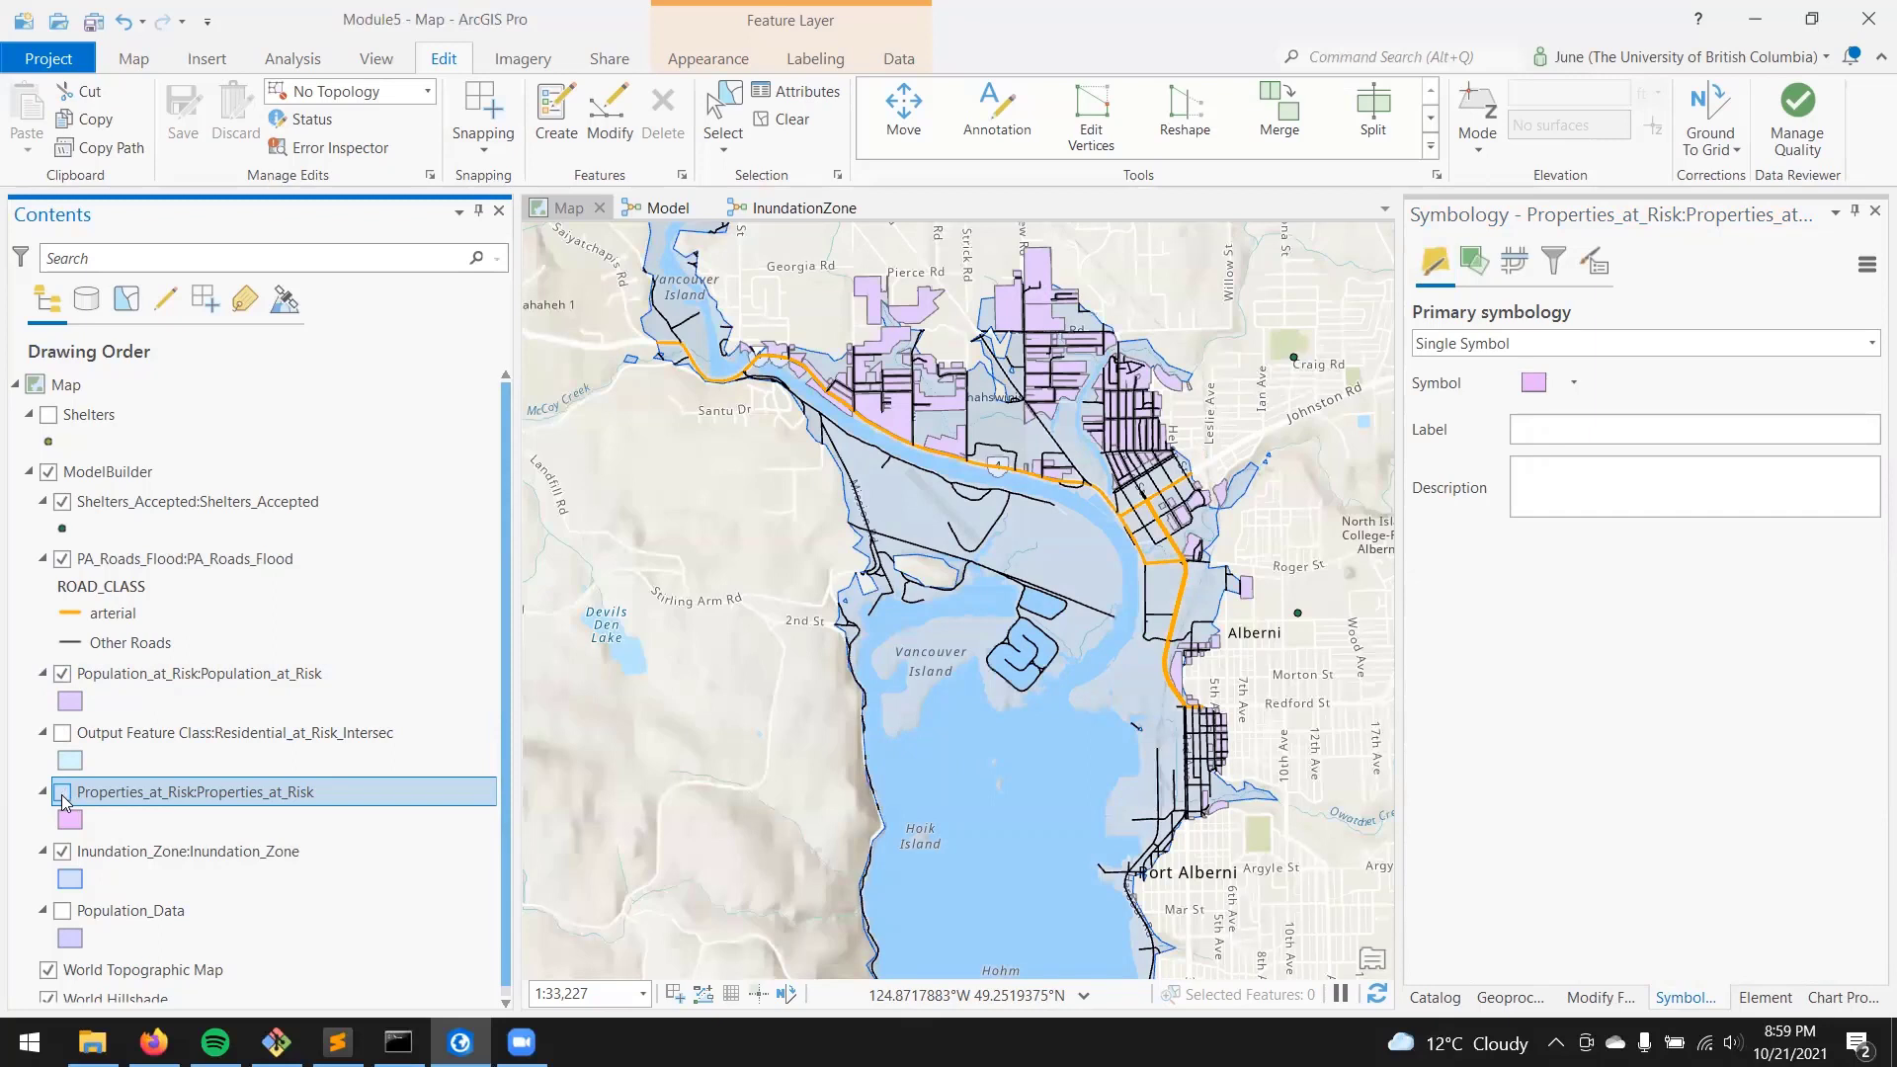
pyautogui.click(63, 792)
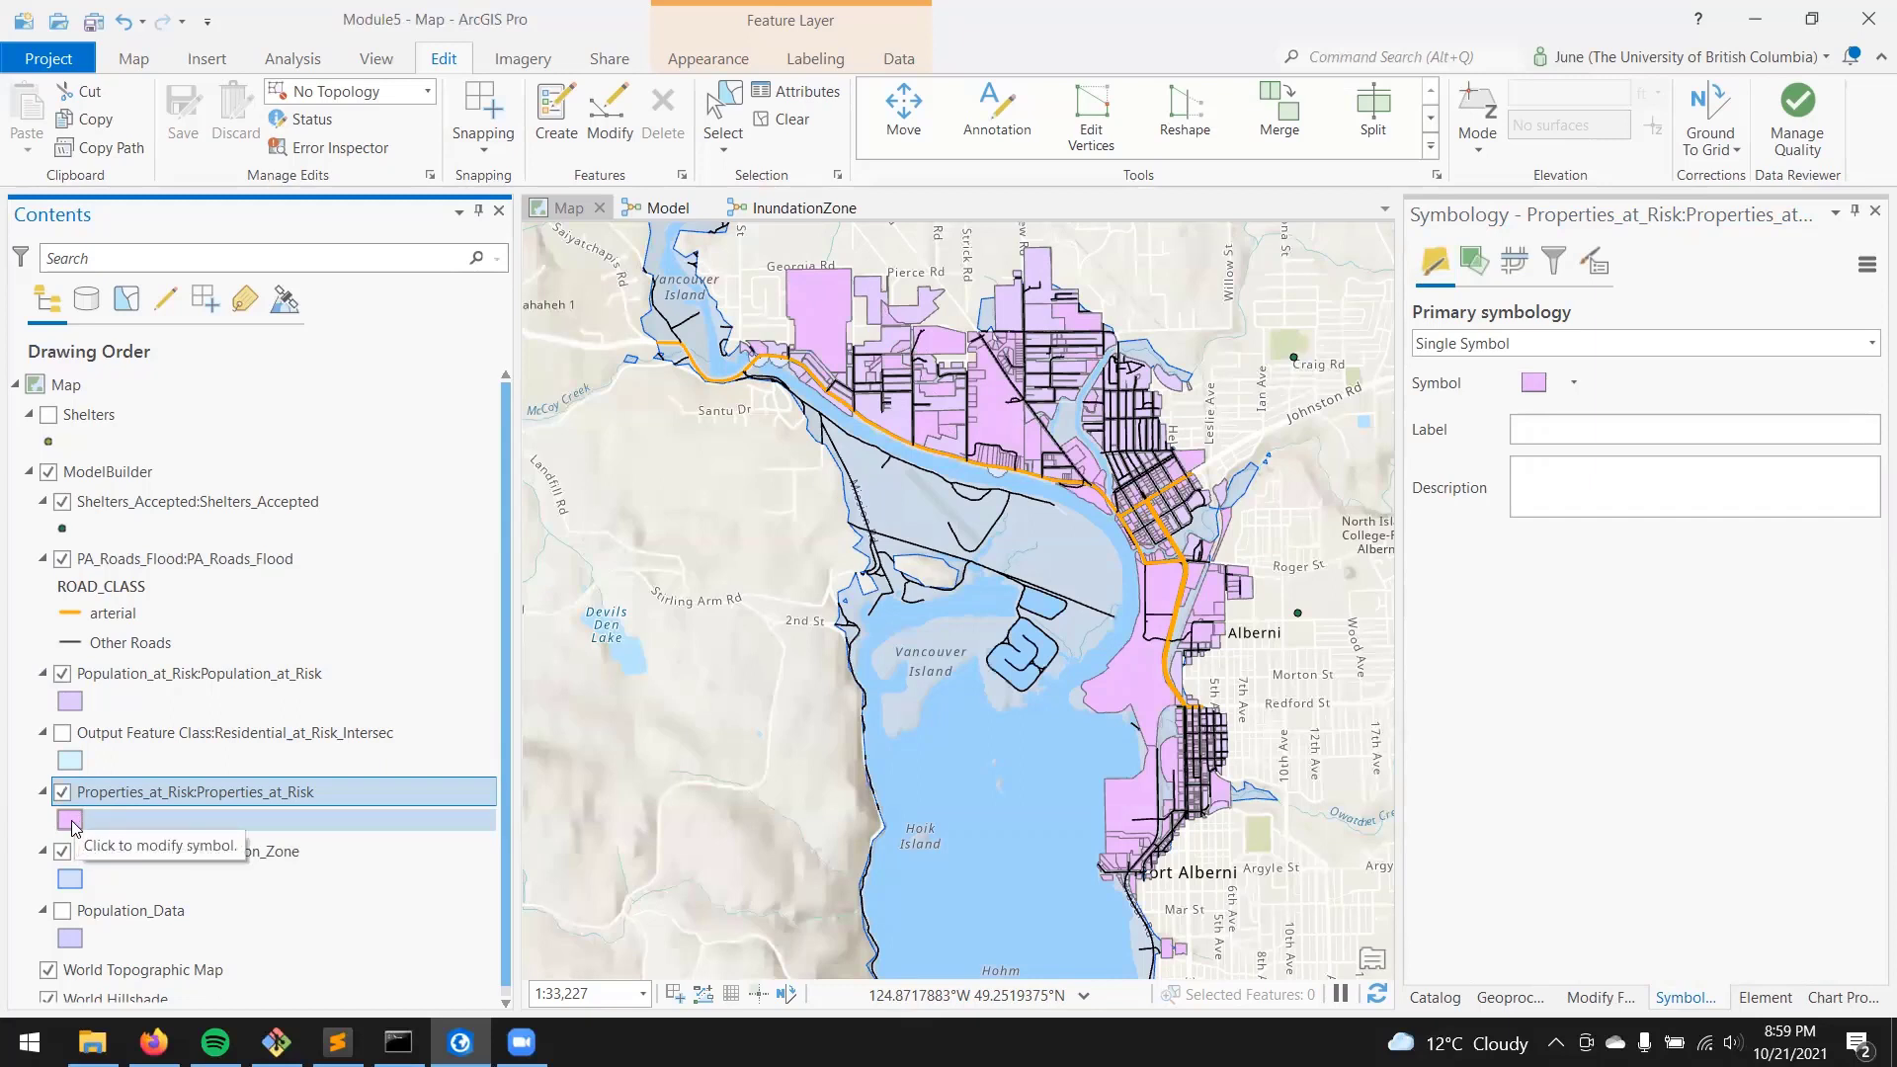
# Fill the Properties_at_Risk parcels with Autunite Yellow.
pyautogui.click(71, 821)
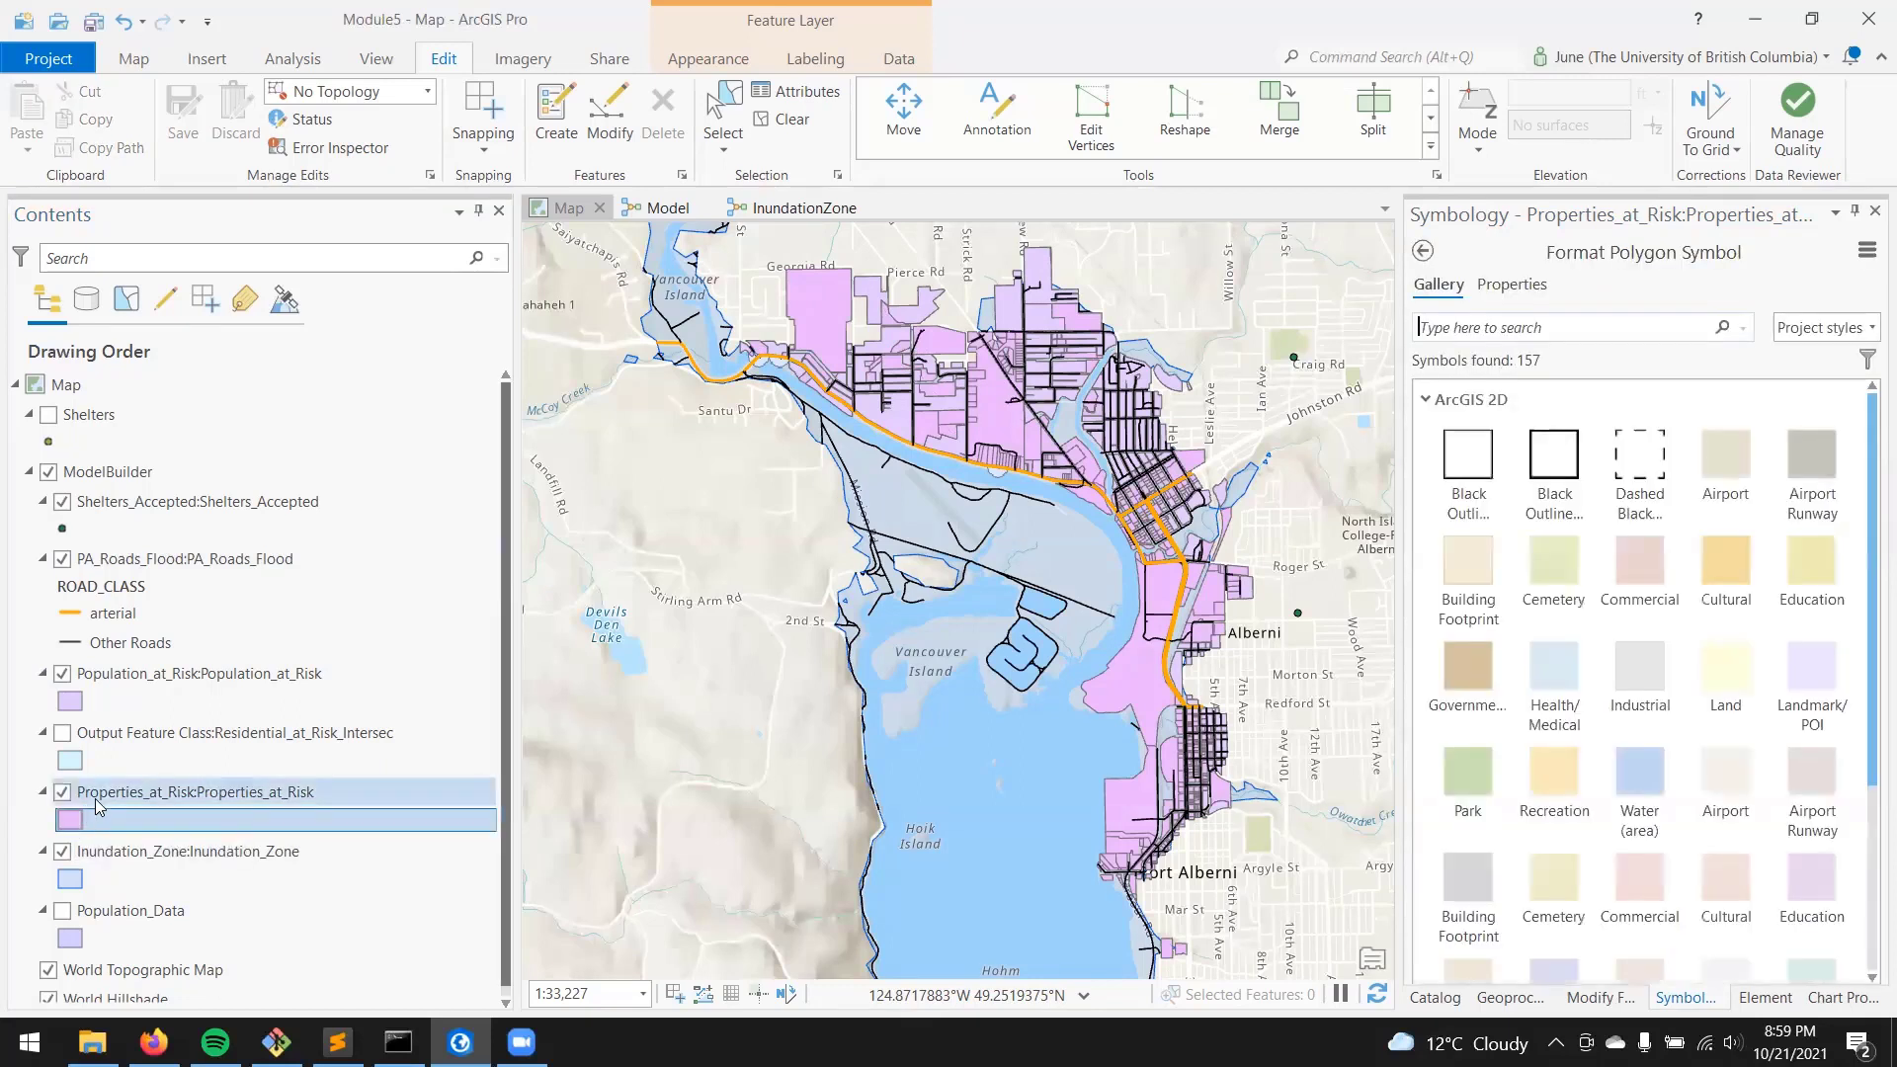
pyautogui.click(1511, 287)
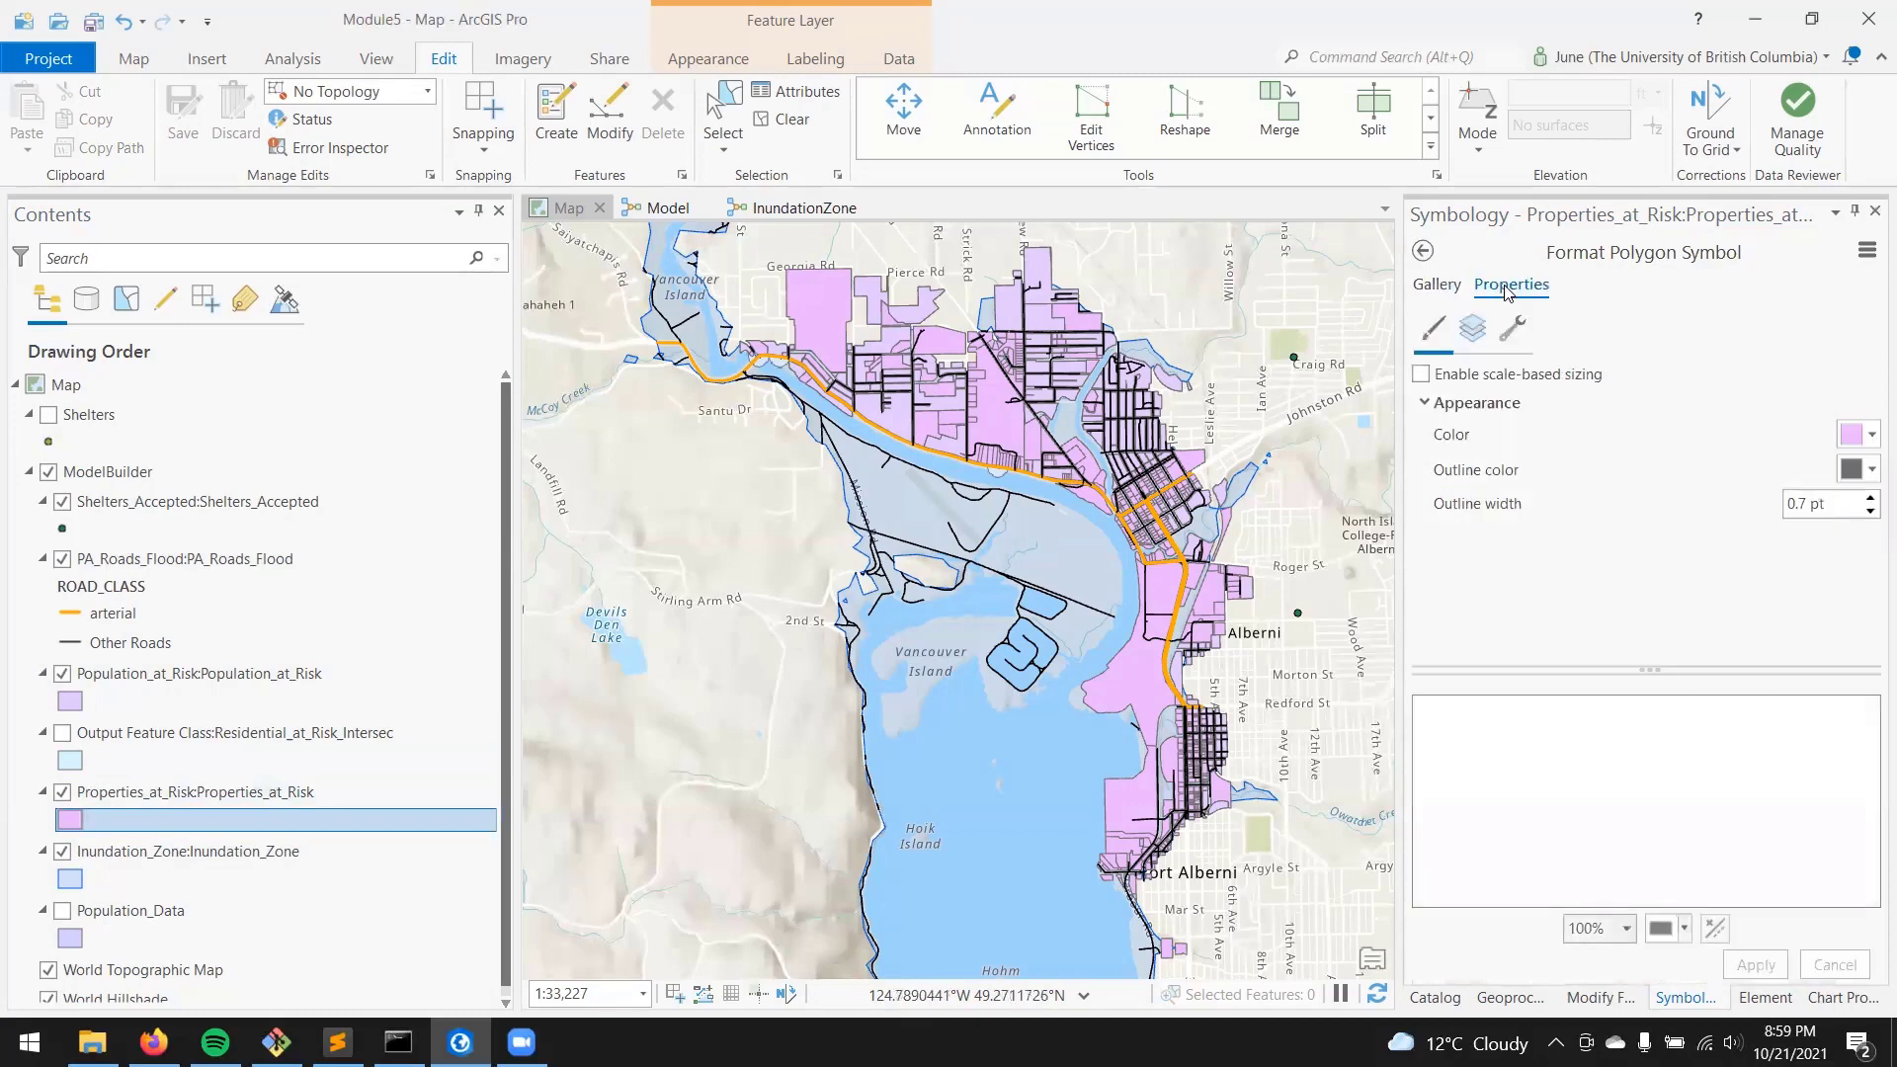
pyautogui.click(1859, 434)
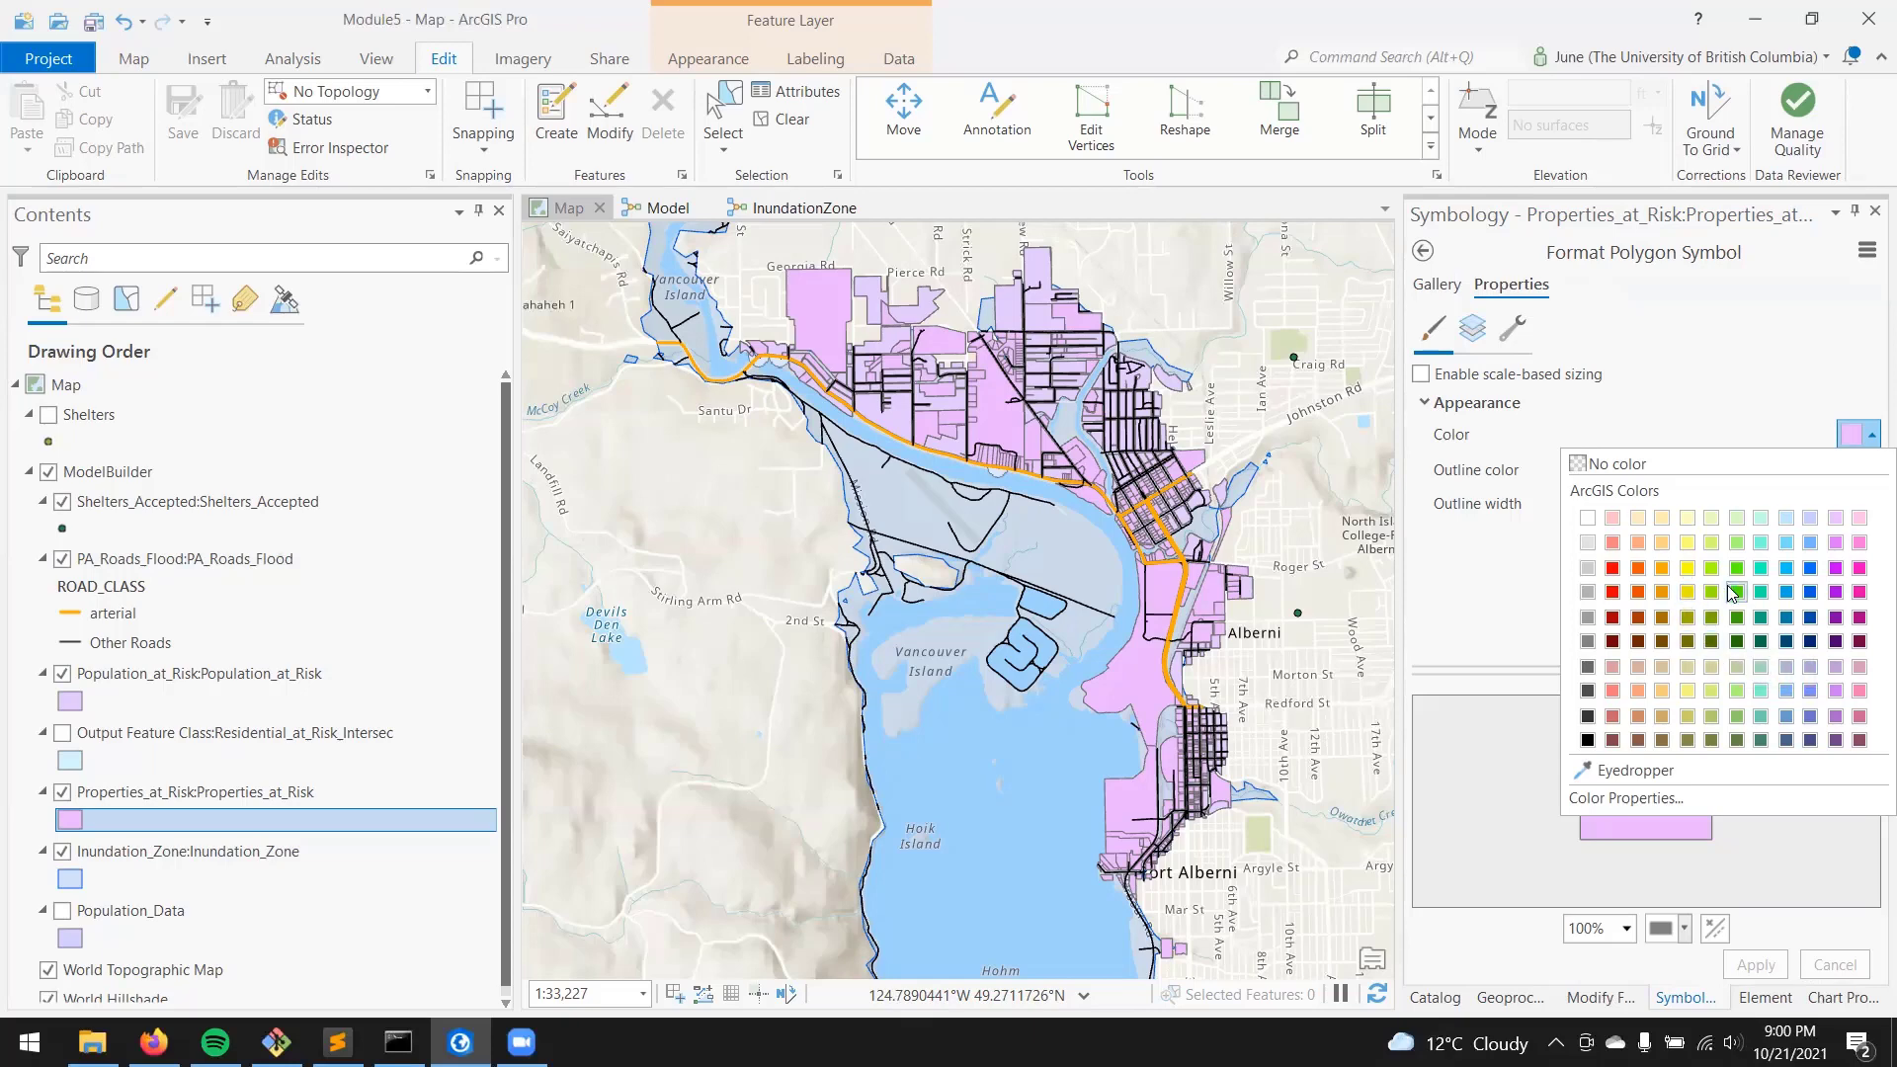
pyautogui.click(1689, 544)
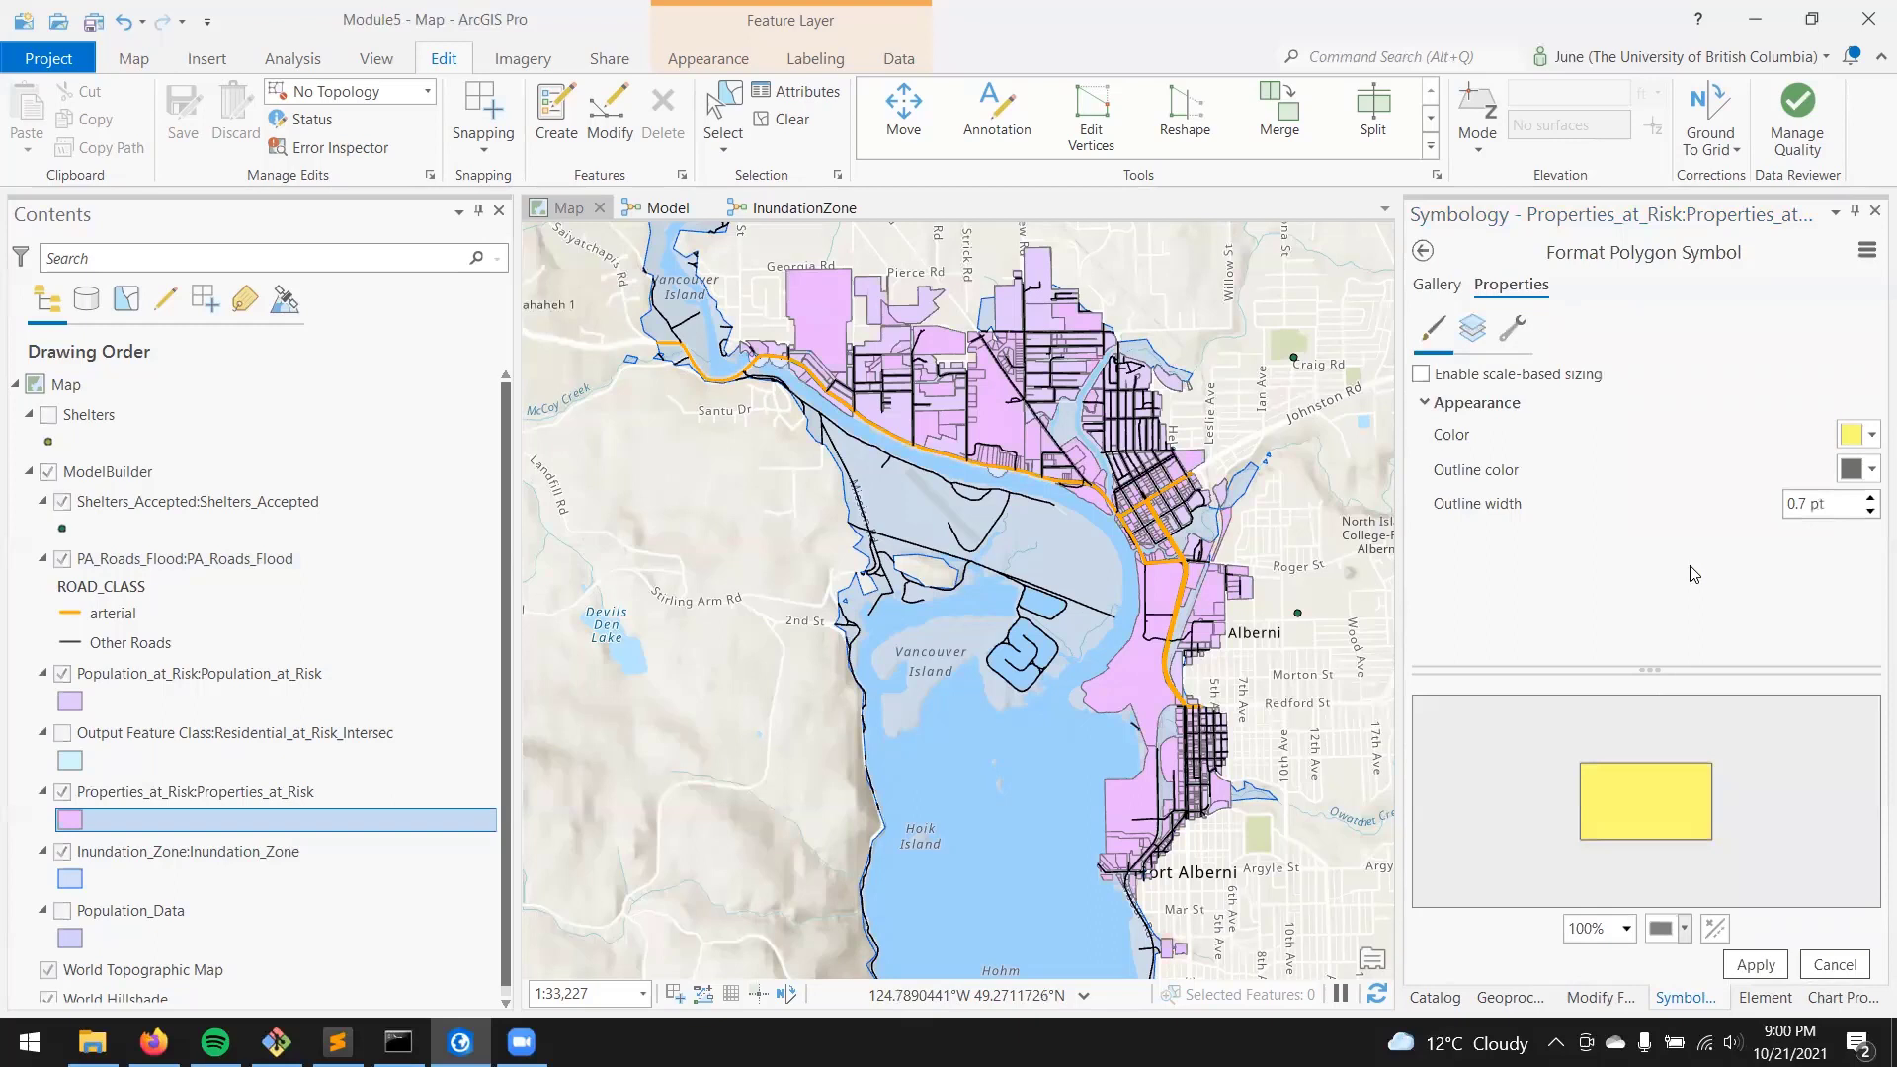
pyautogui.click(1771, 975)
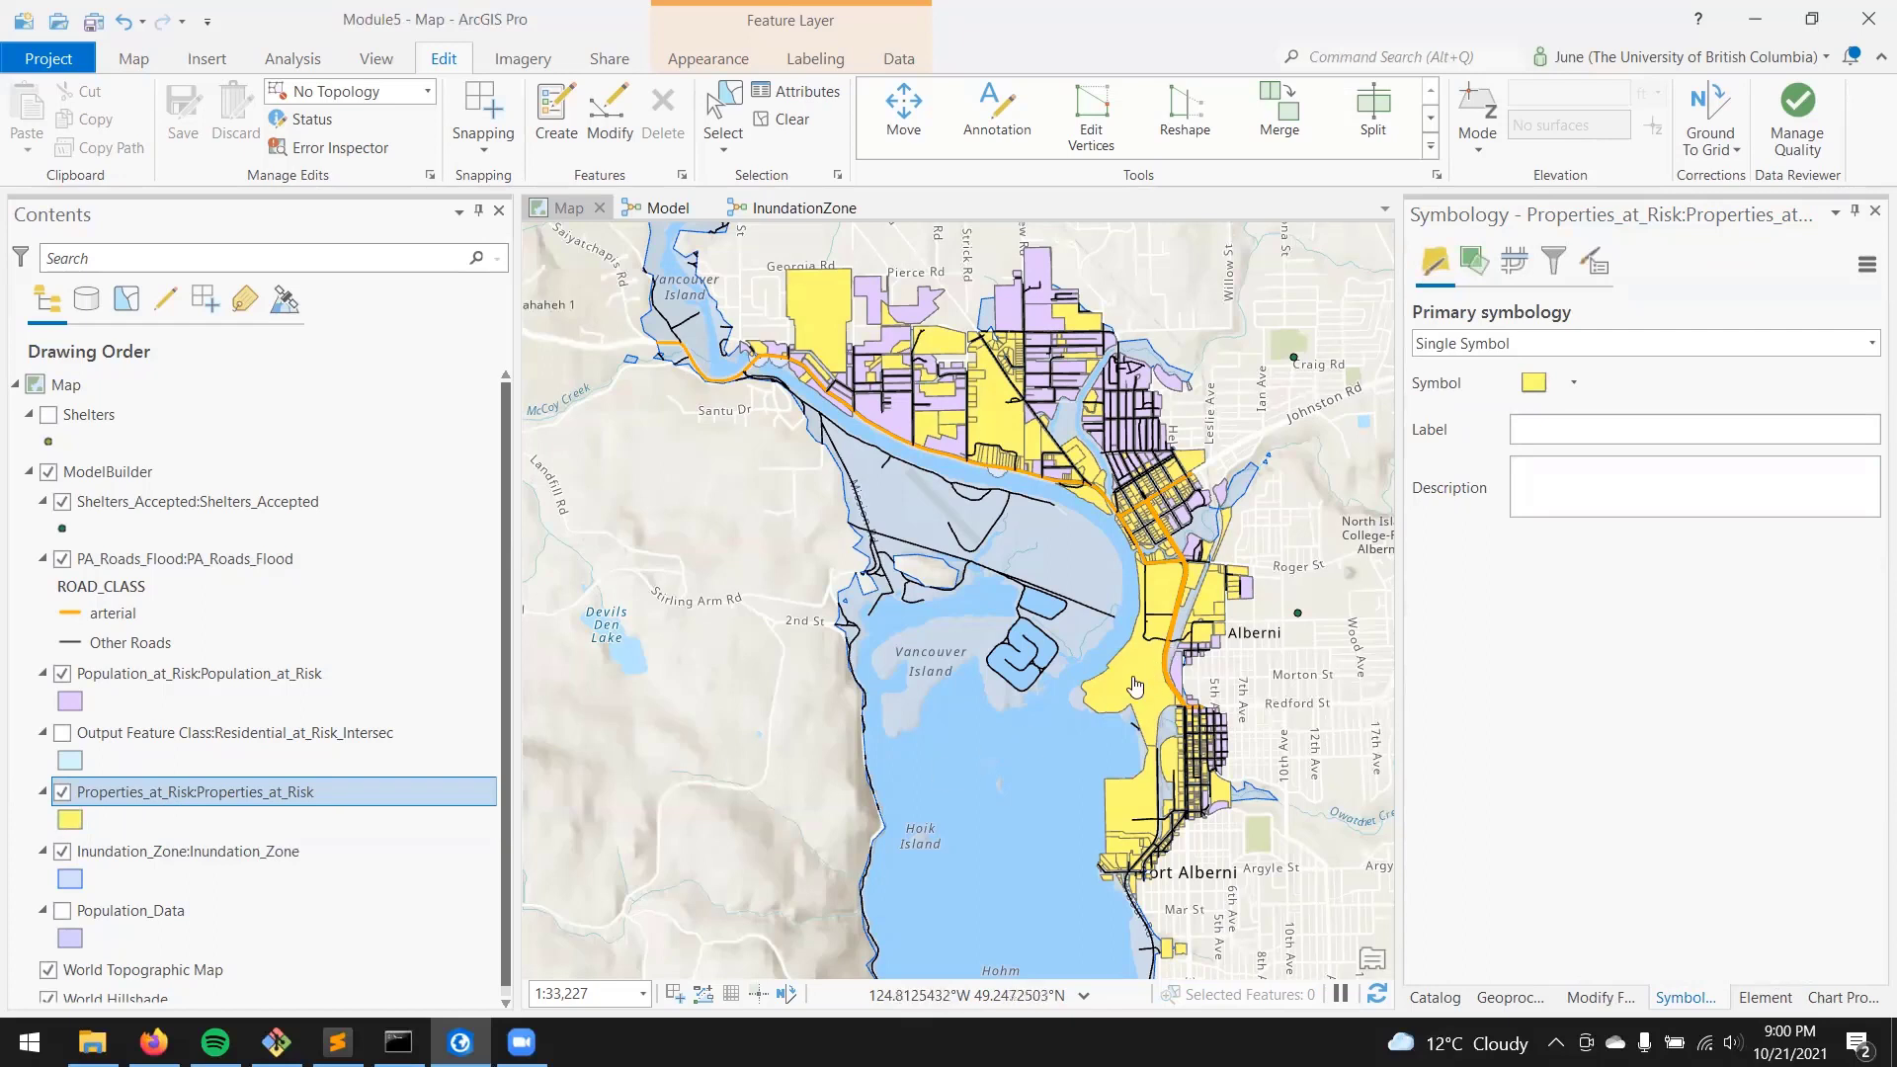
pyautogui.click(247, 672)
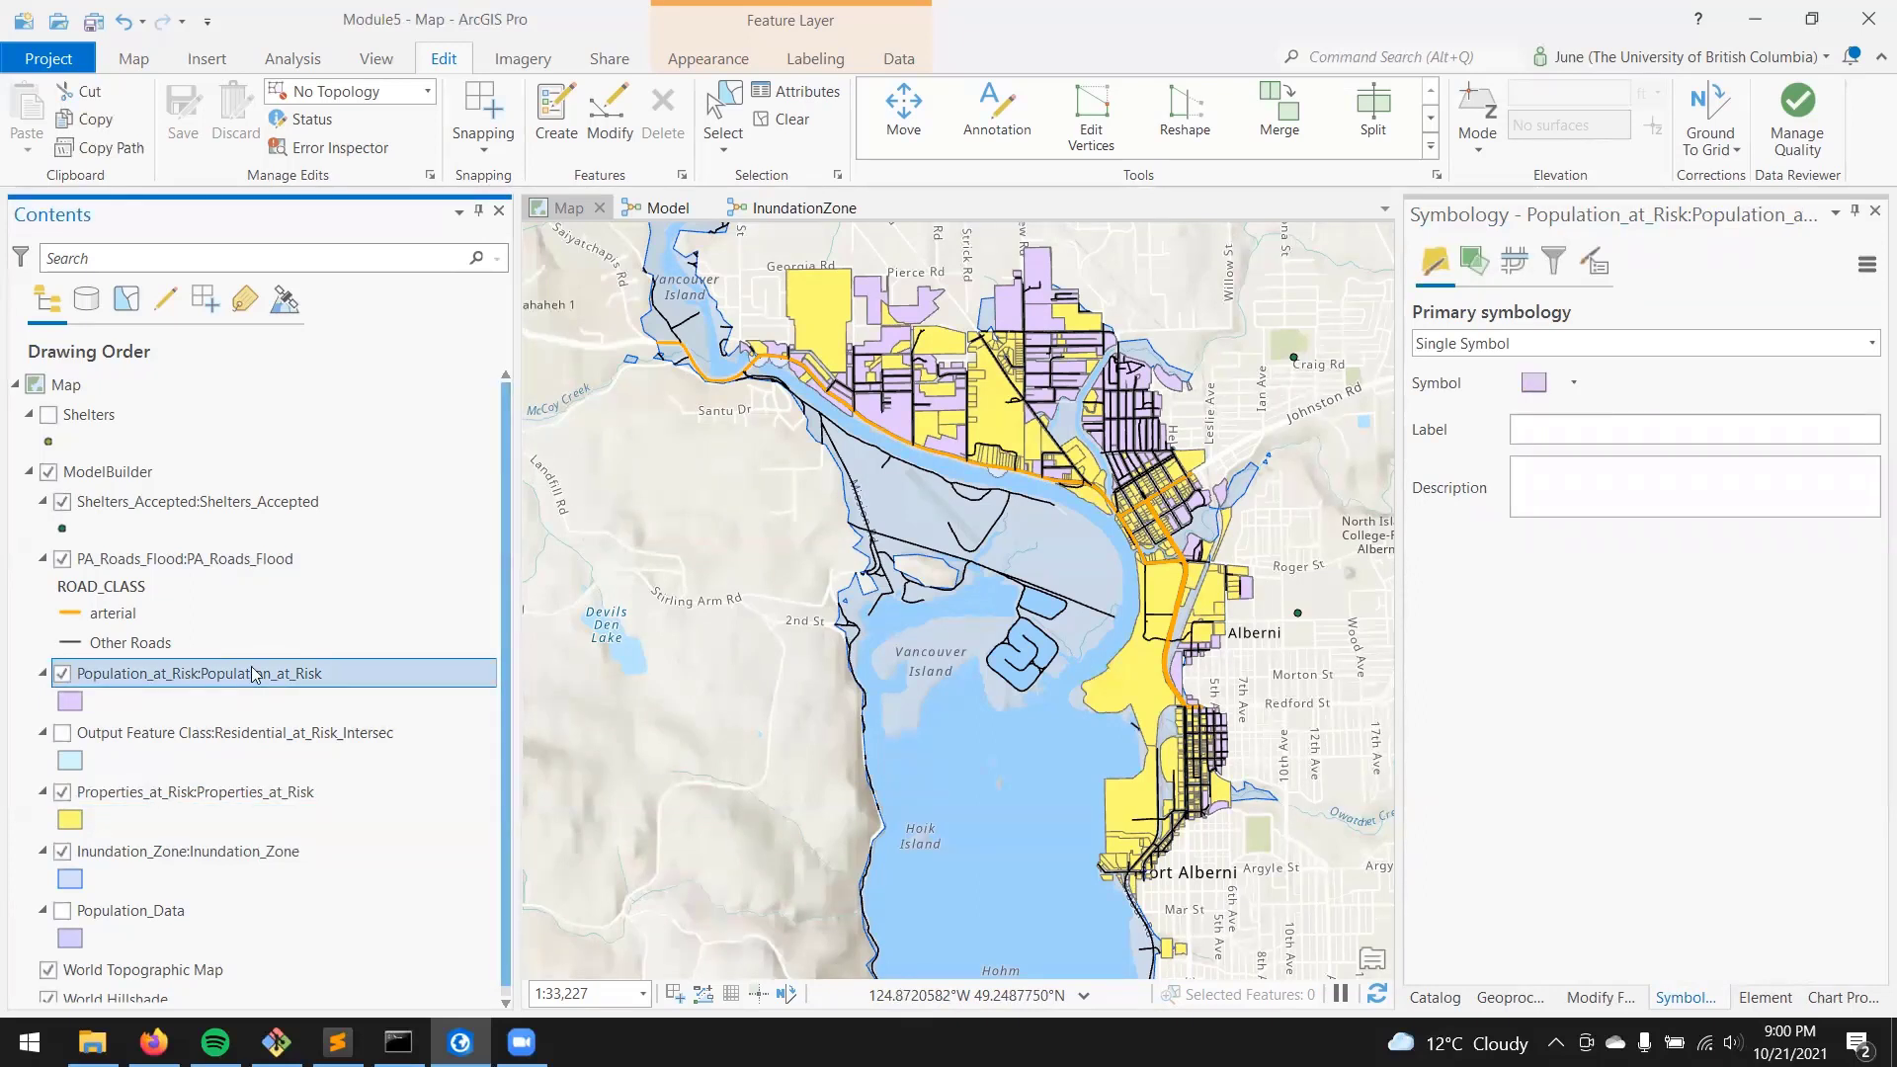
# Change the Population_at_Risk parcel fill from light purple to red.
pyautogui.click(1574, 382)
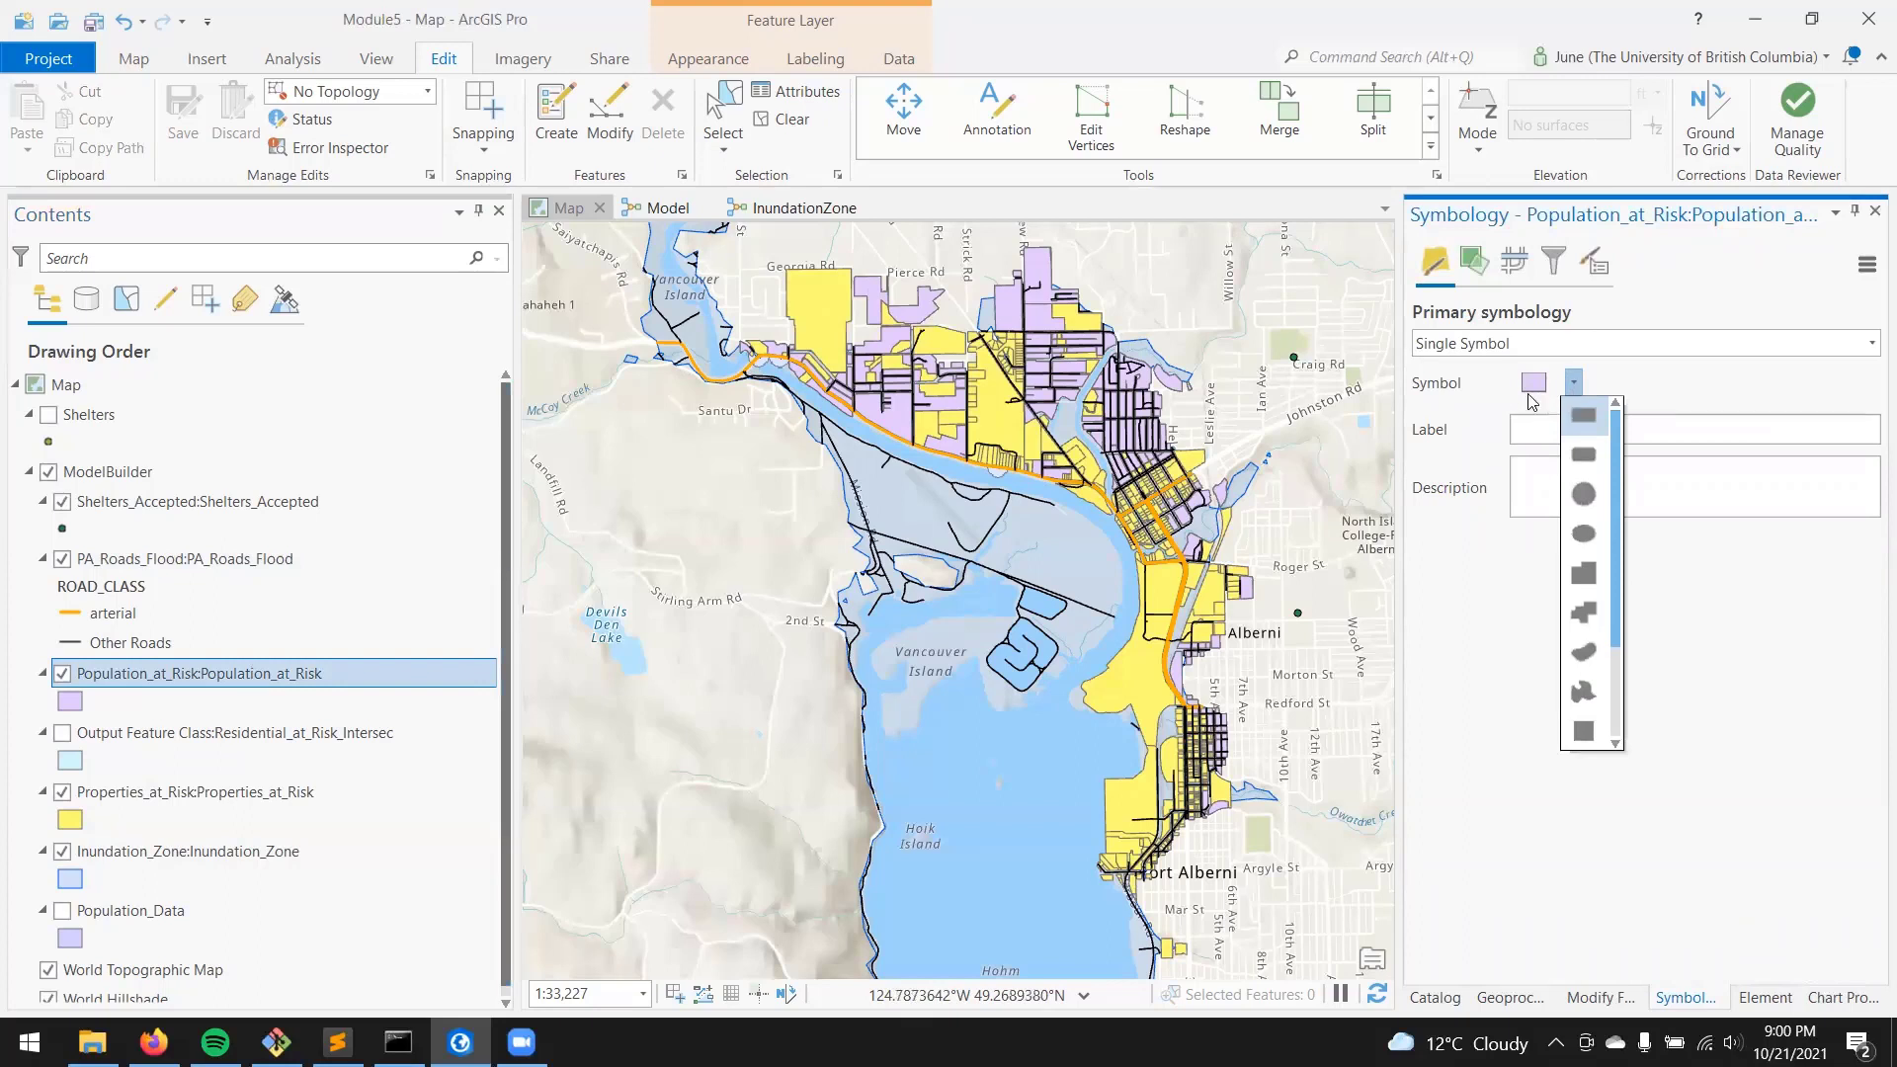
pyautogui.click(1533, 382)
pyautogui.click(1533, 382)
pyautogui.click(1869, 443)
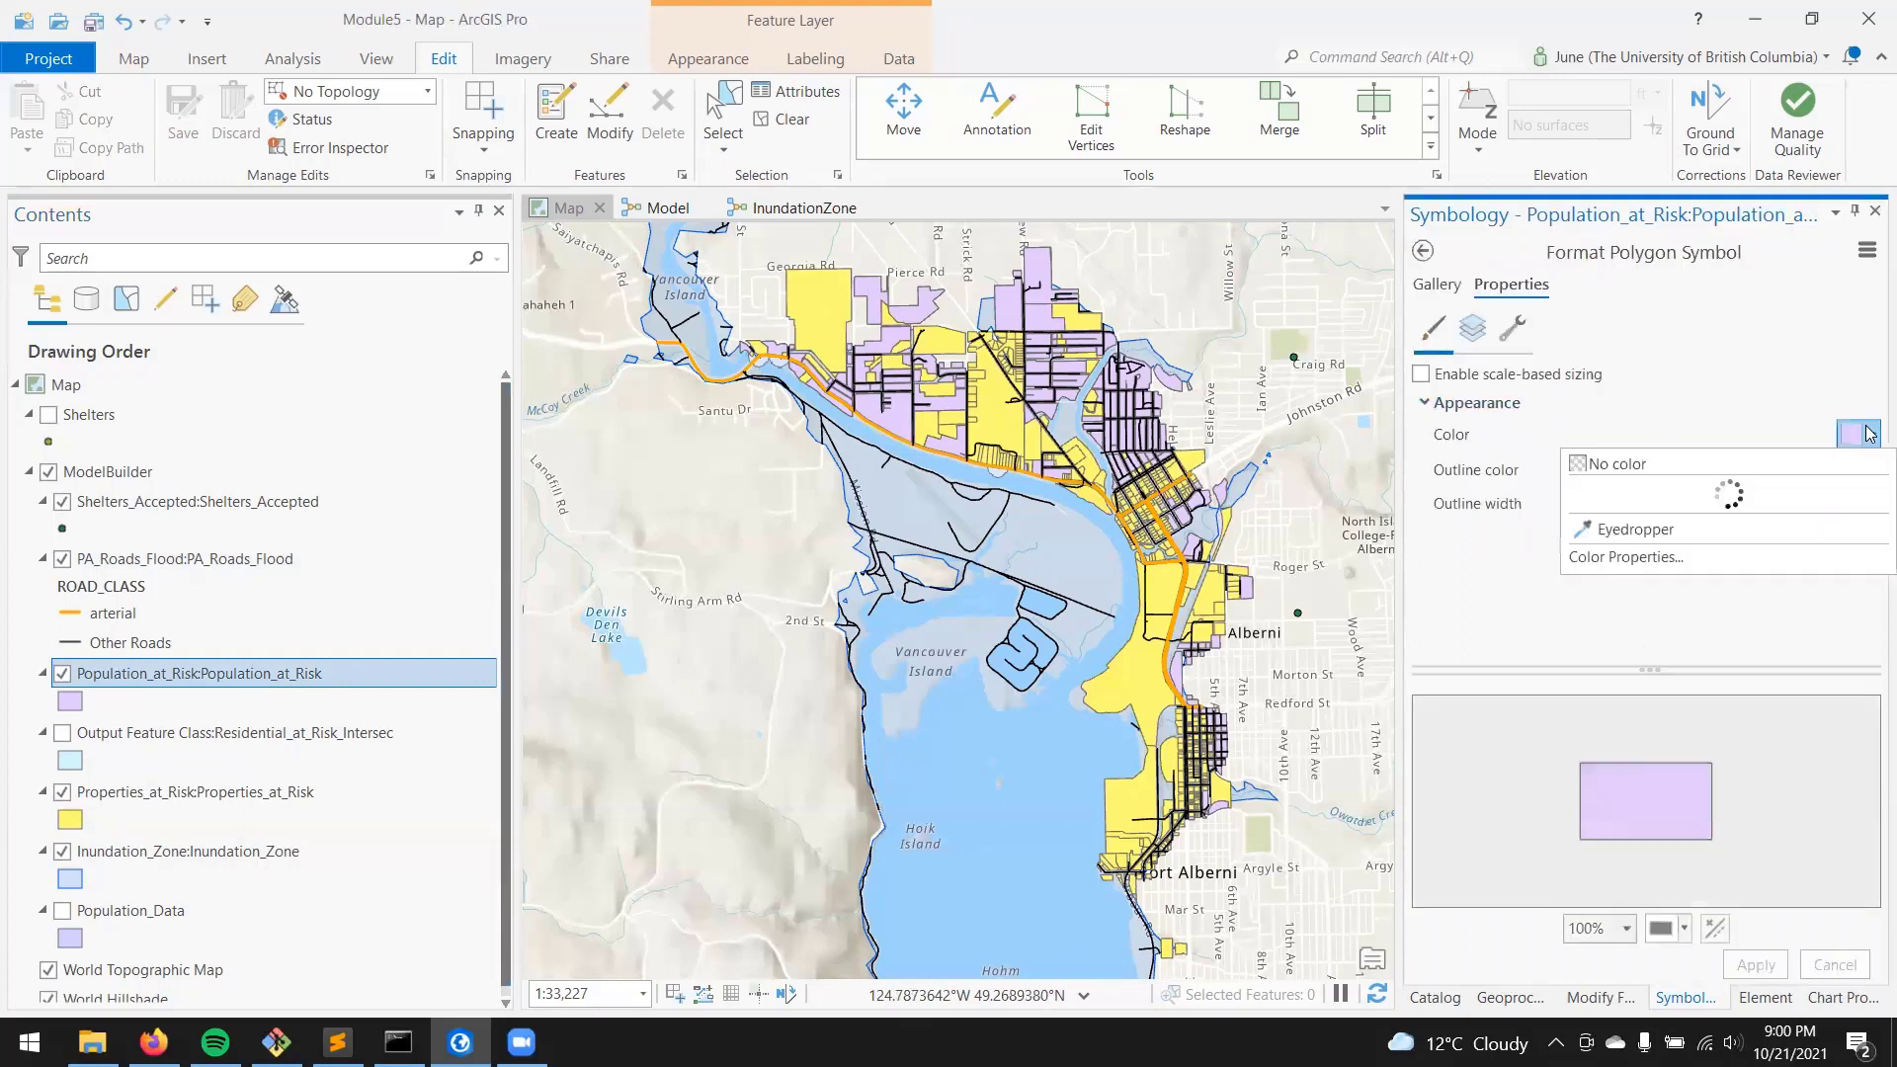
pyautogui.click(1613, 570)
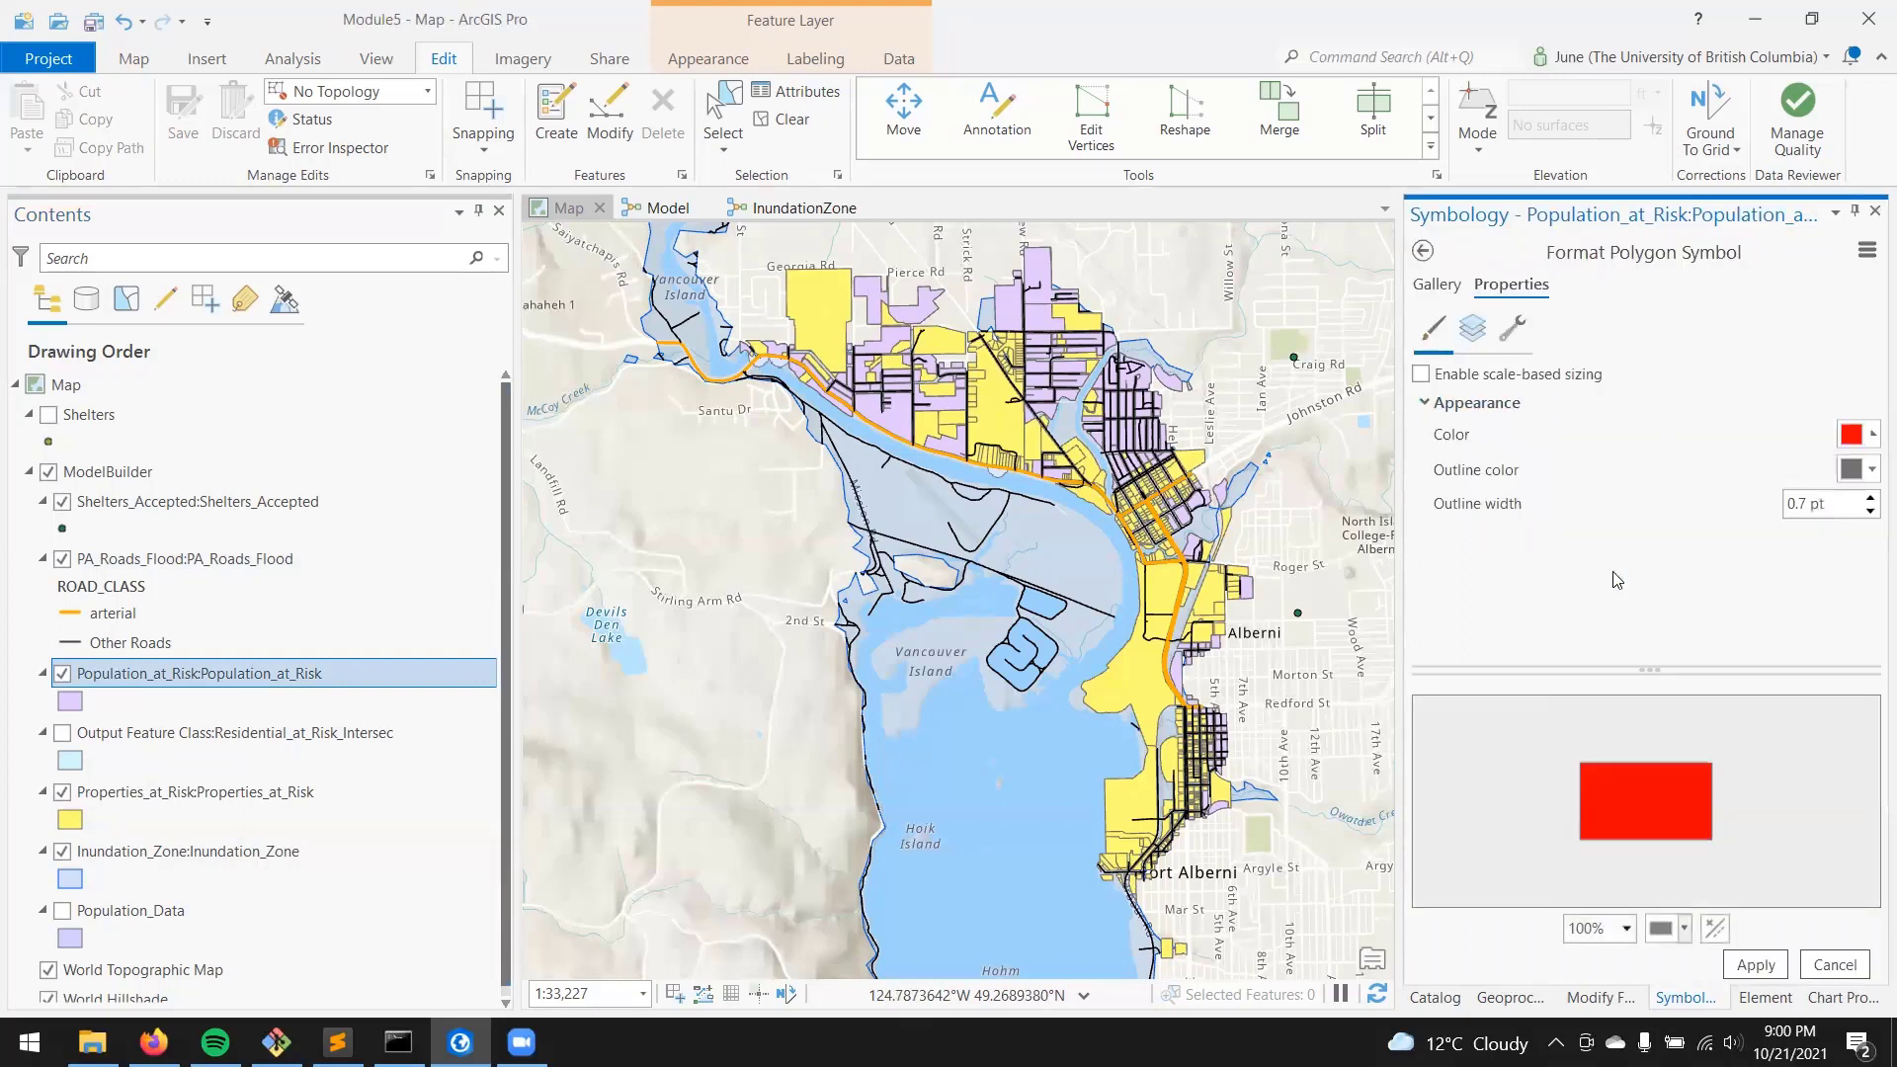
pyautogui.click(1778, 966)
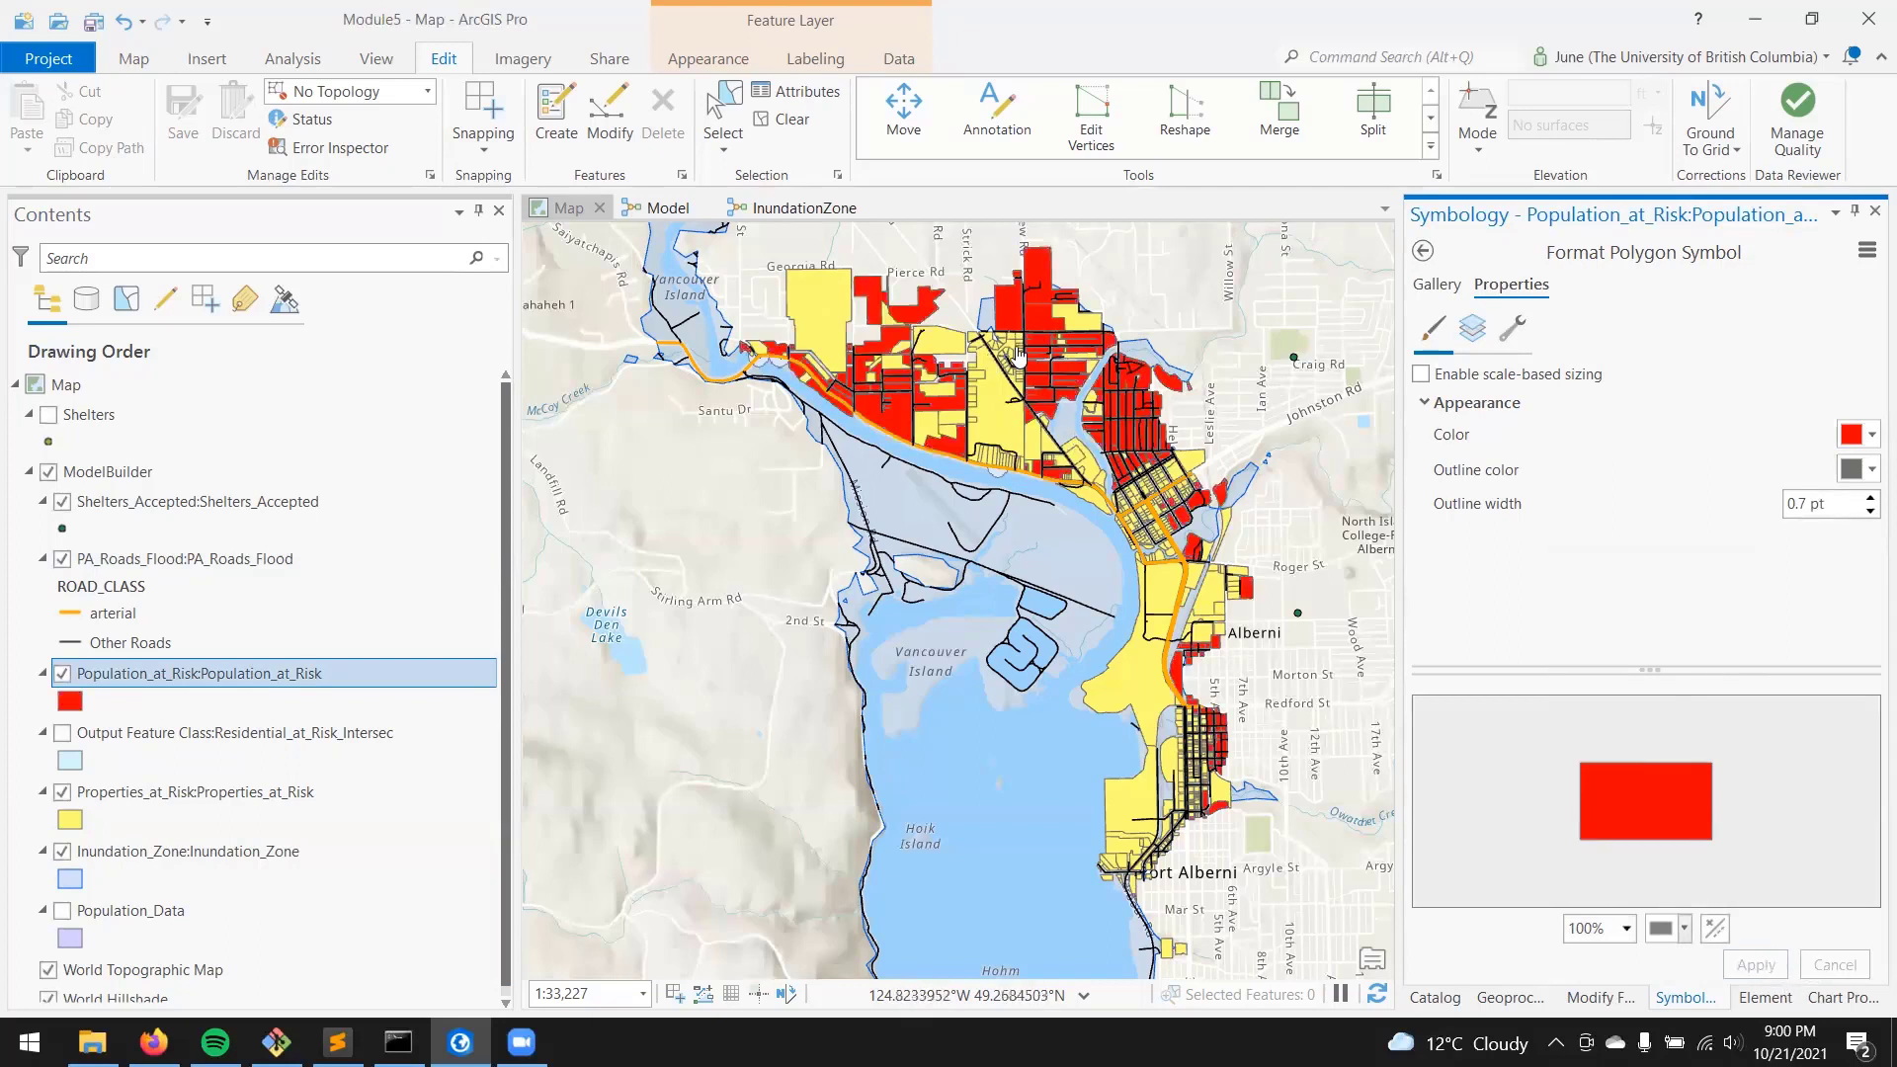
pyautogui.click(300, 672)
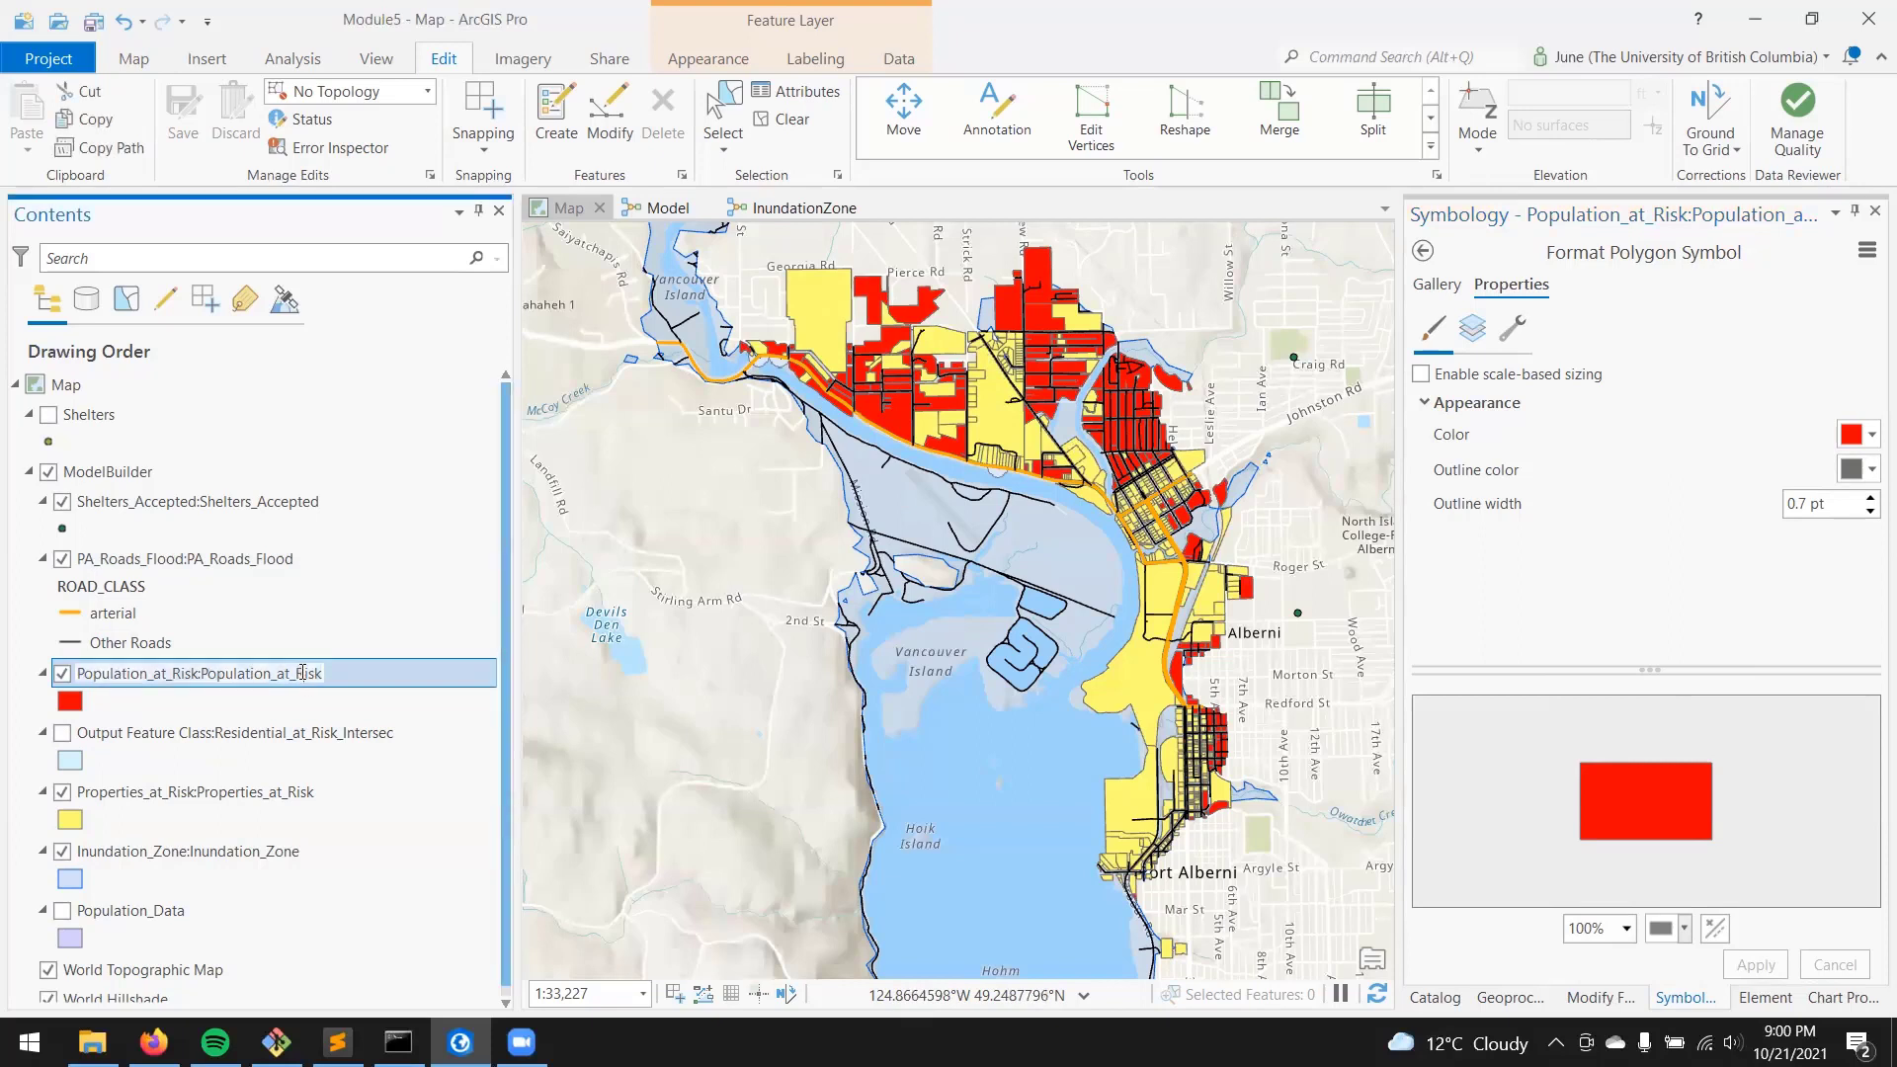
# Rename the Population_at_Risk layer to 'Residential'.
pyautogui.doubleClick(302, 673)
pyautogui.hotkey('ctrl', 'a')
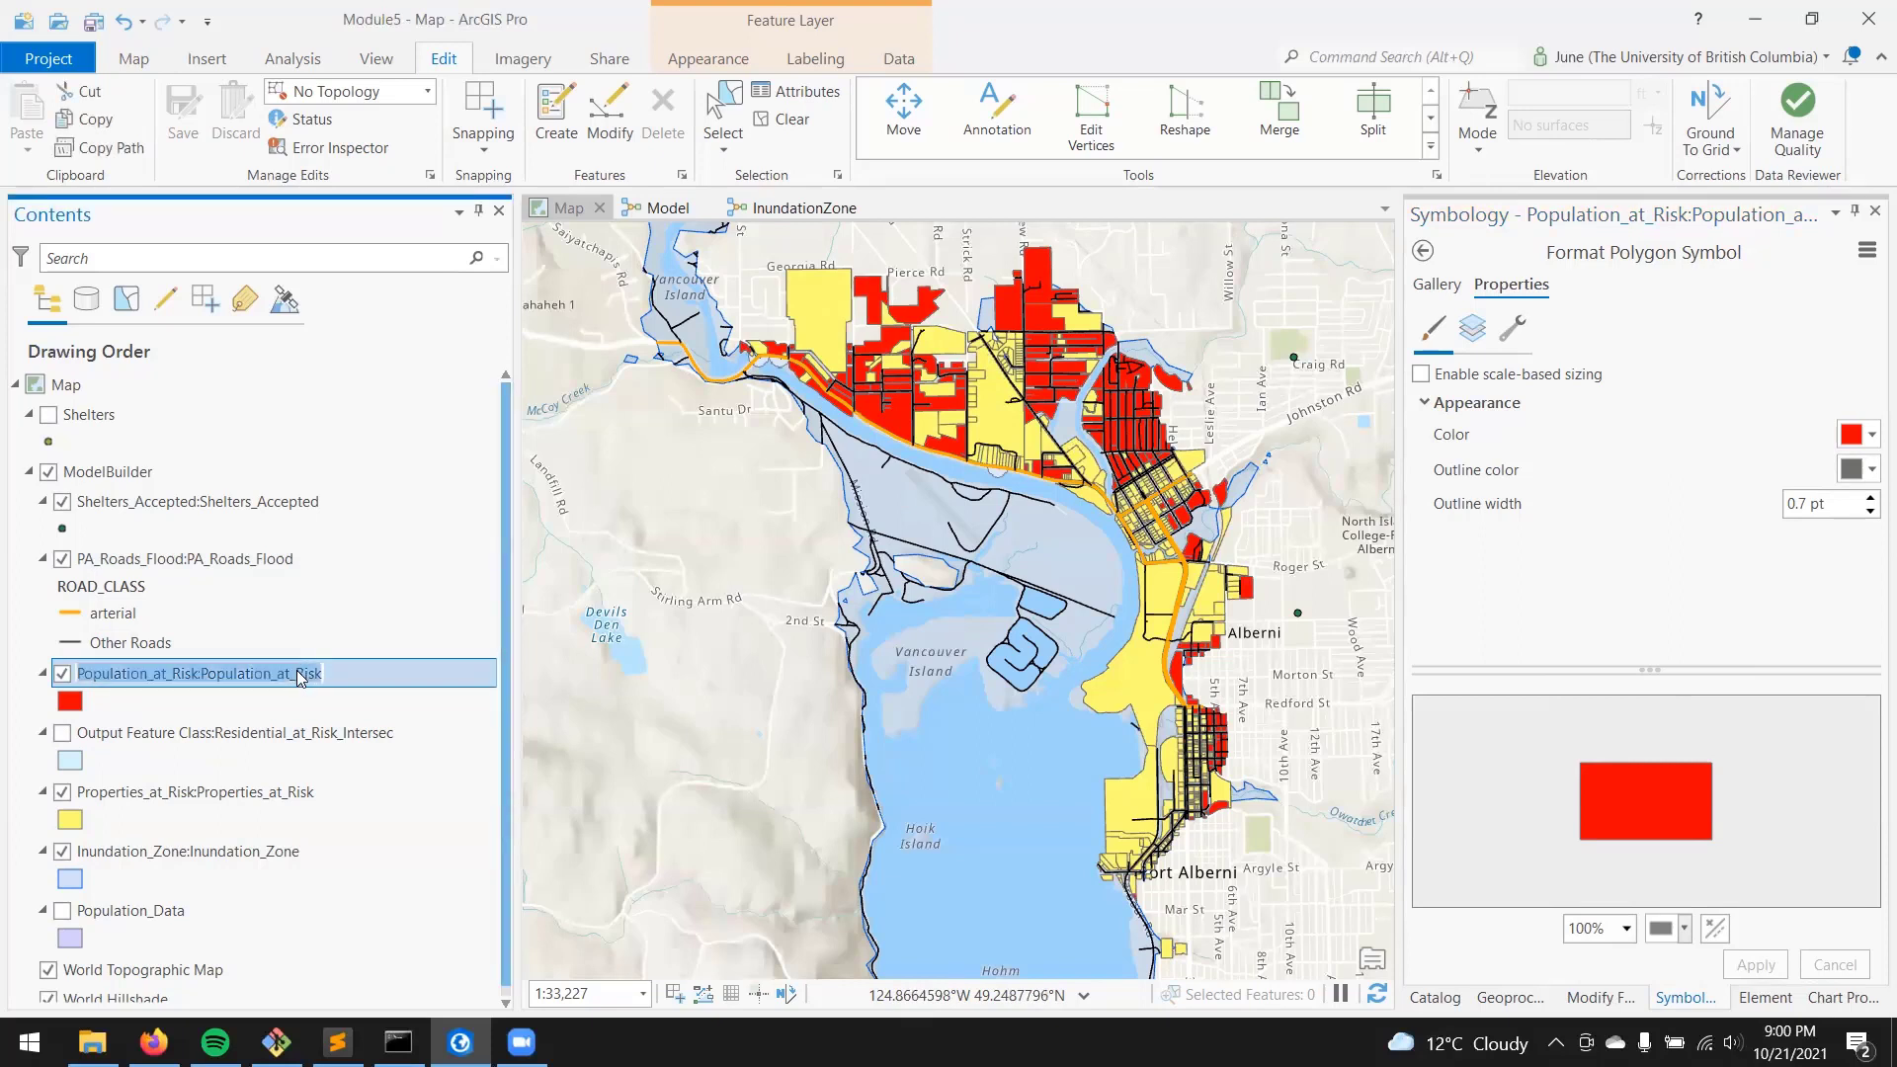
pyautogui.write('Residen')
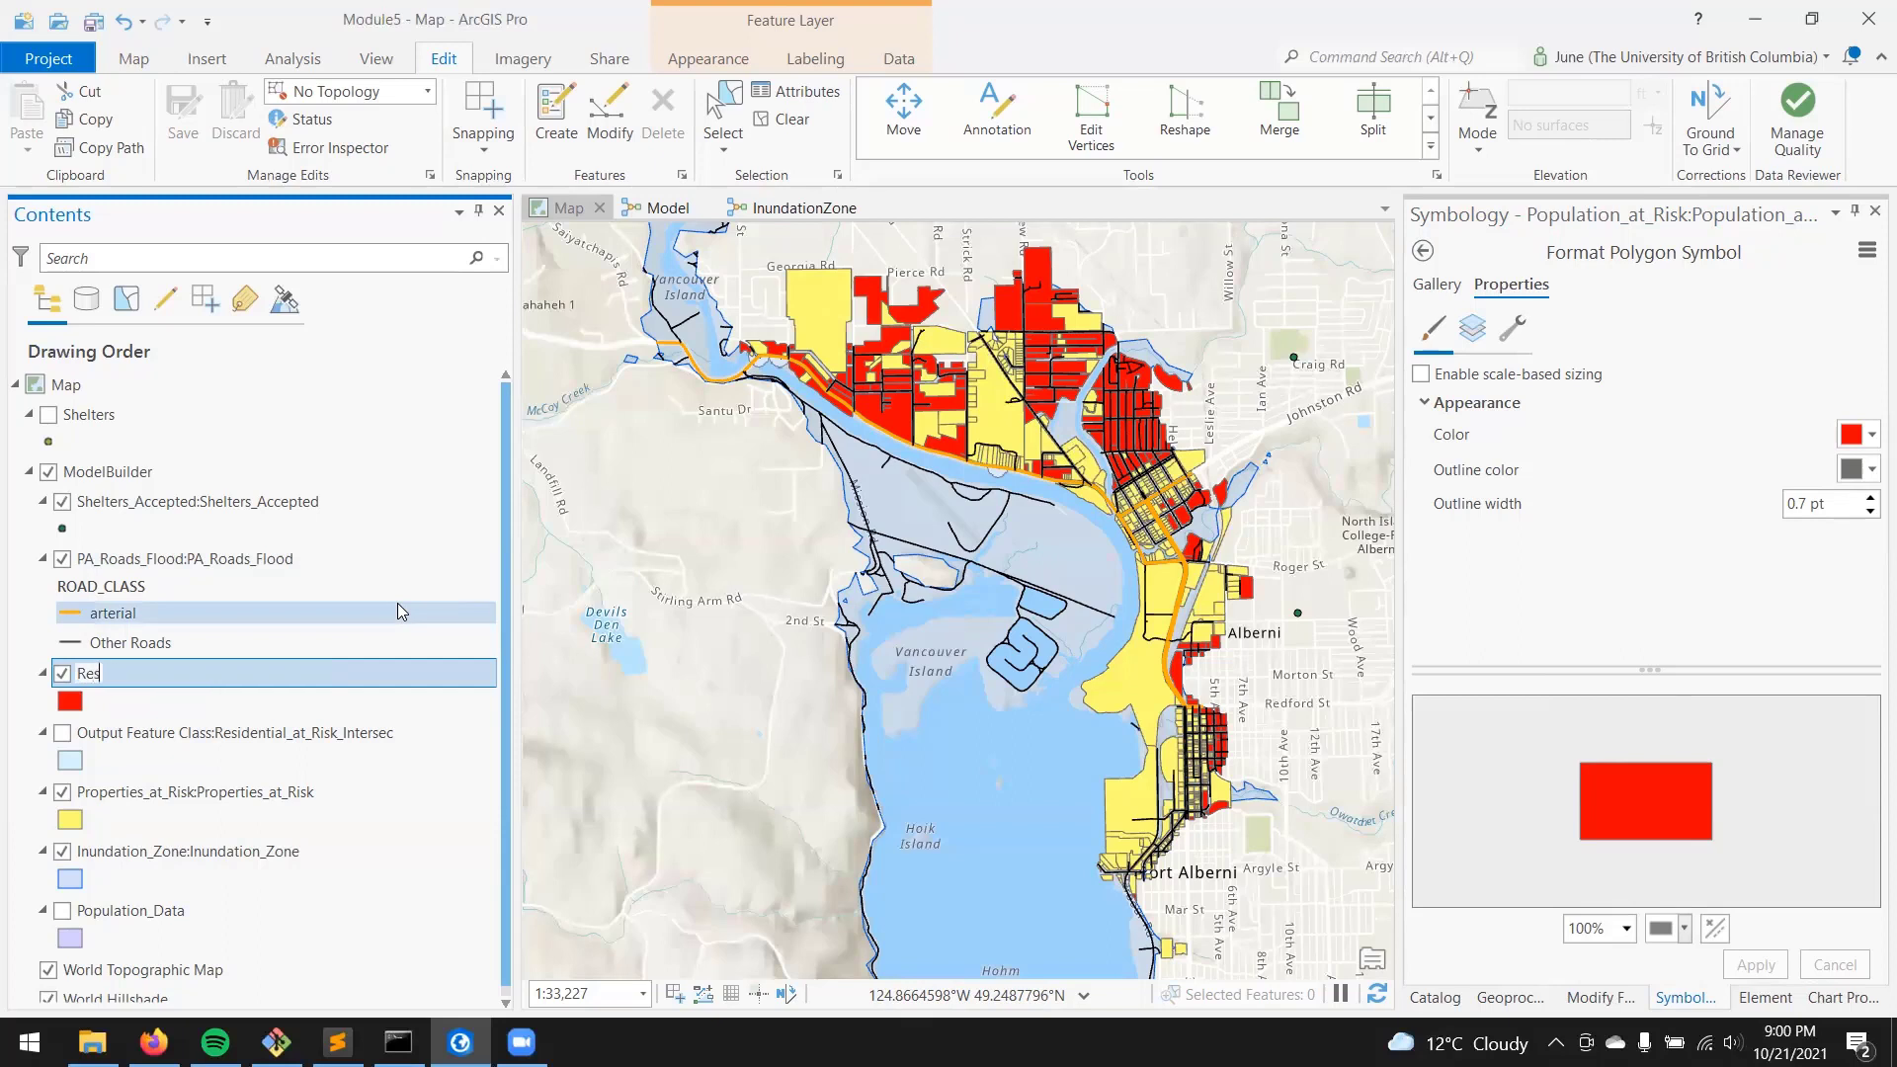
pyautogui.write('tial')
pyautogui.click(209, 796)
# Rename the Properties_at_Risk layer to 'Non-Residential'.
pyautogui.click(212, 795)
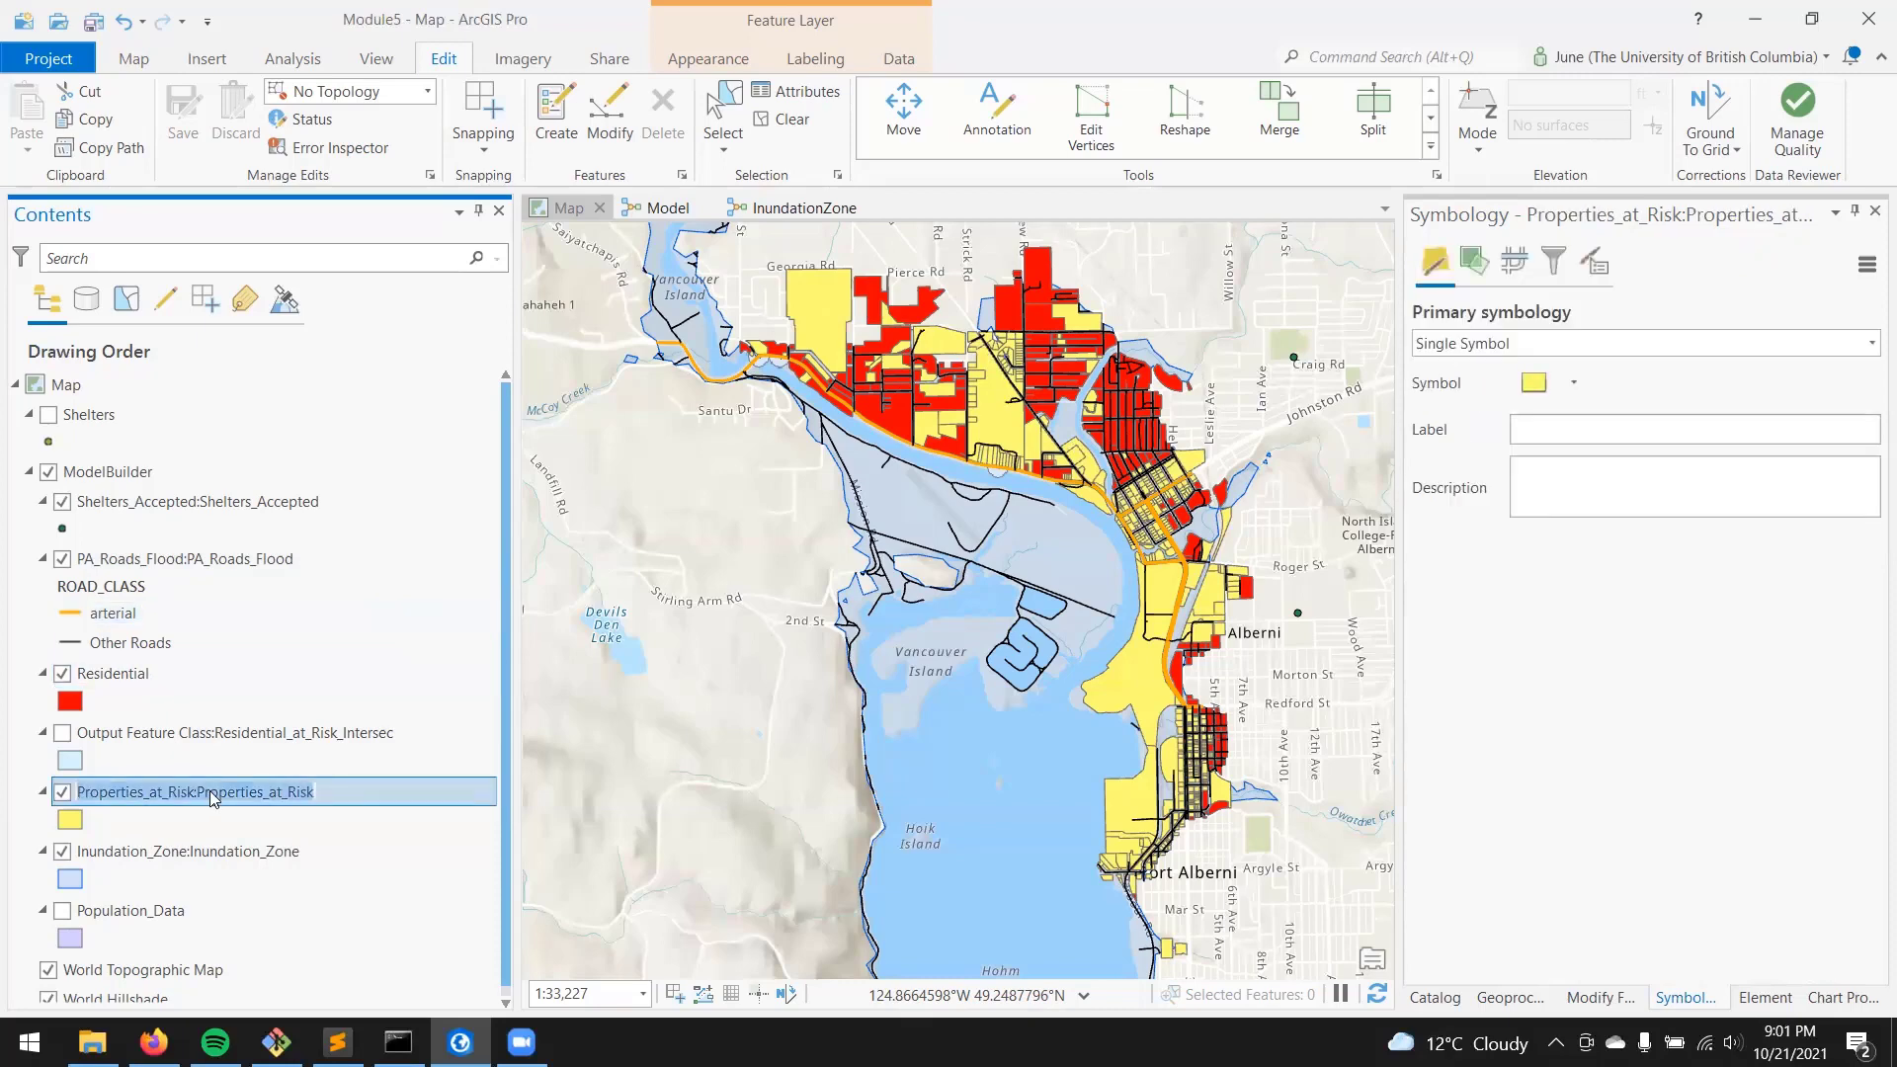
pyautogui.write('No')
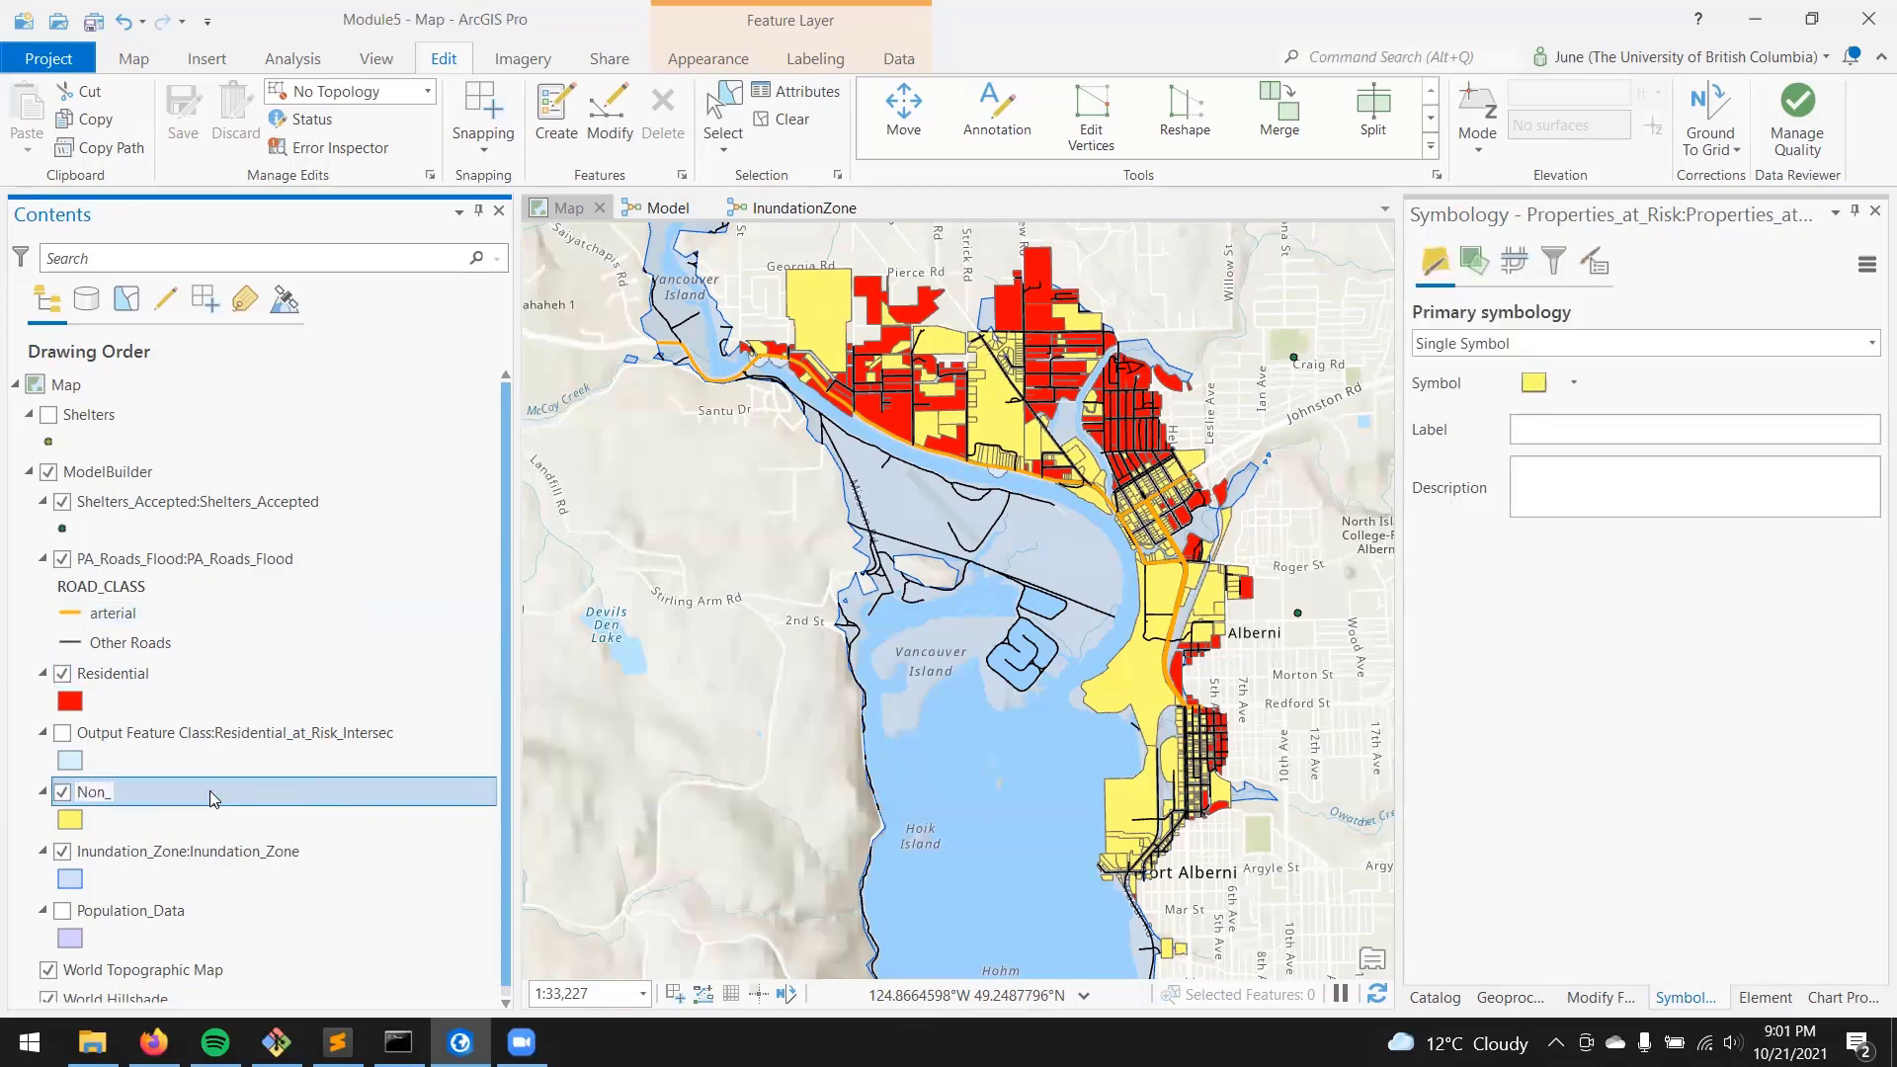
pyautogui.write('n-Residential')
pyautogui.click(358, 712)
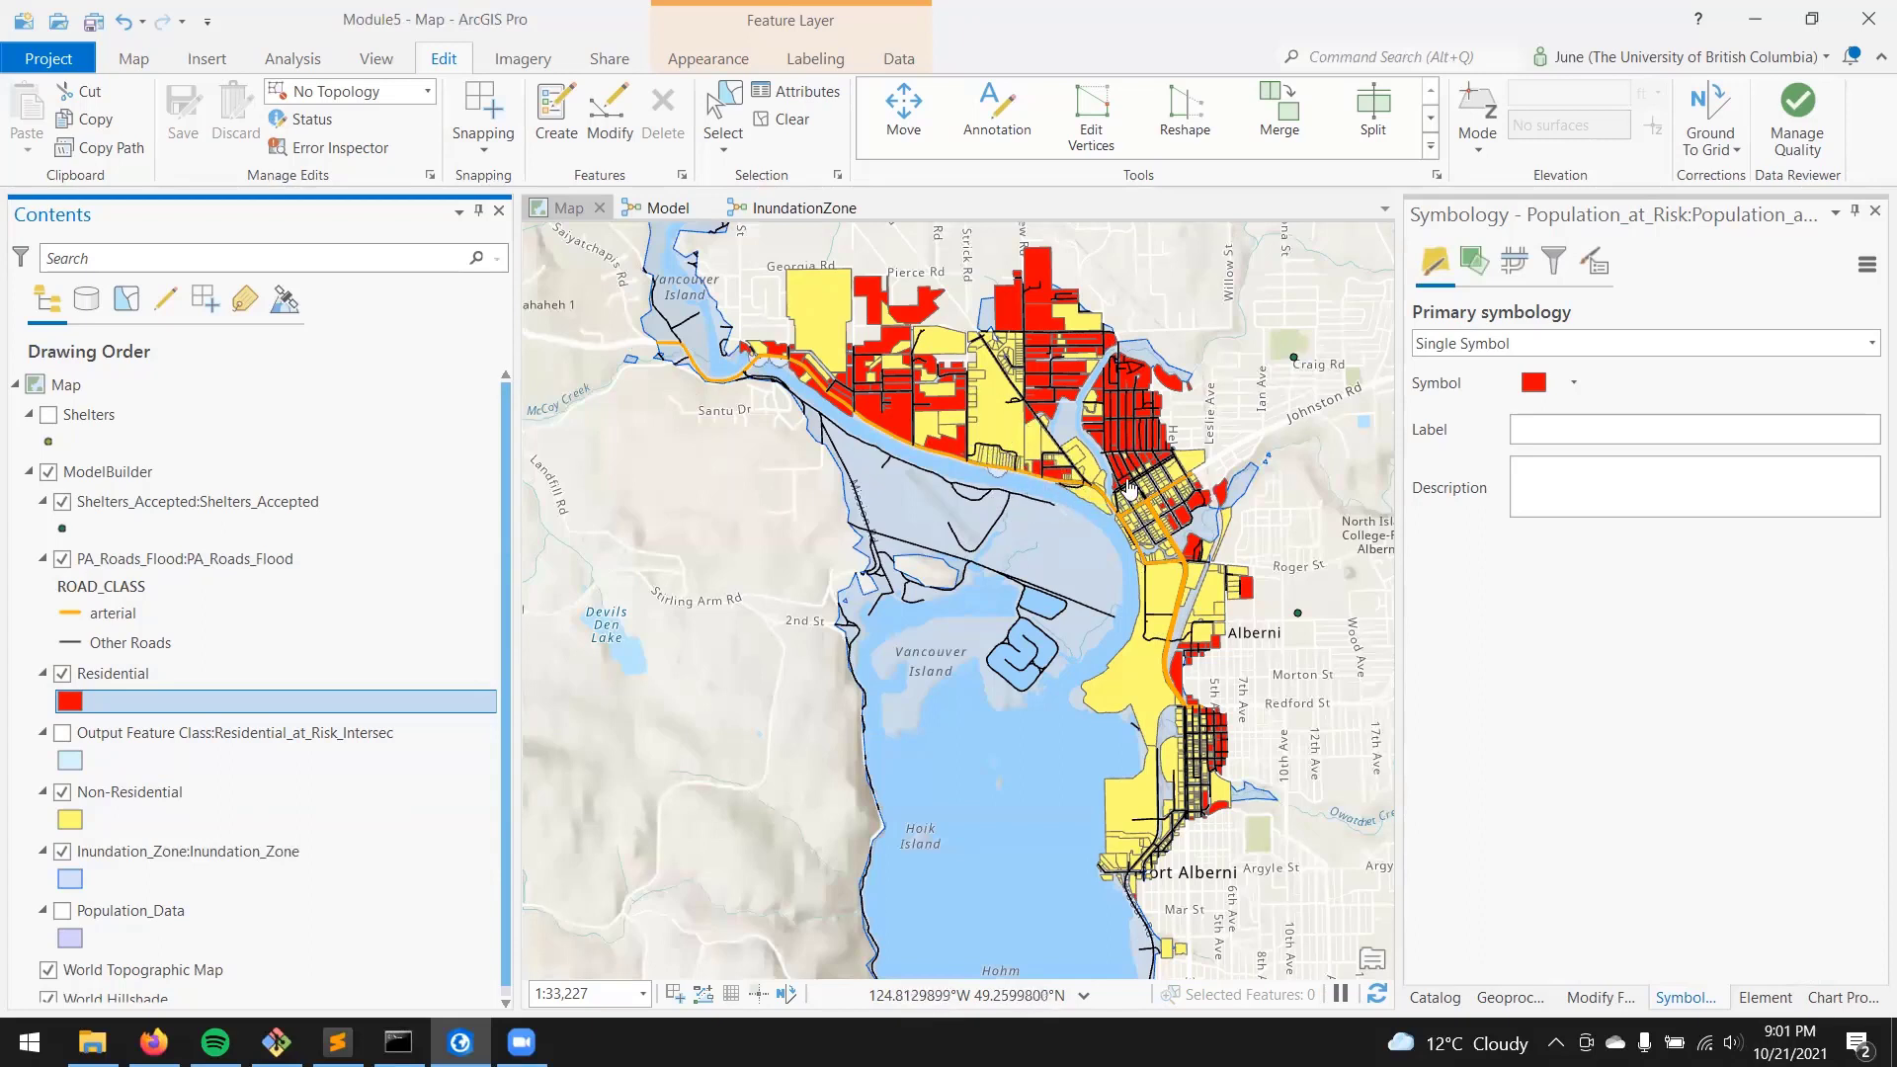
# Symbolize Shelters_Accepted as Graduated Symbols on the Capacity field, in two Natural Breaks classes.
pyautogui.click(227, 502)
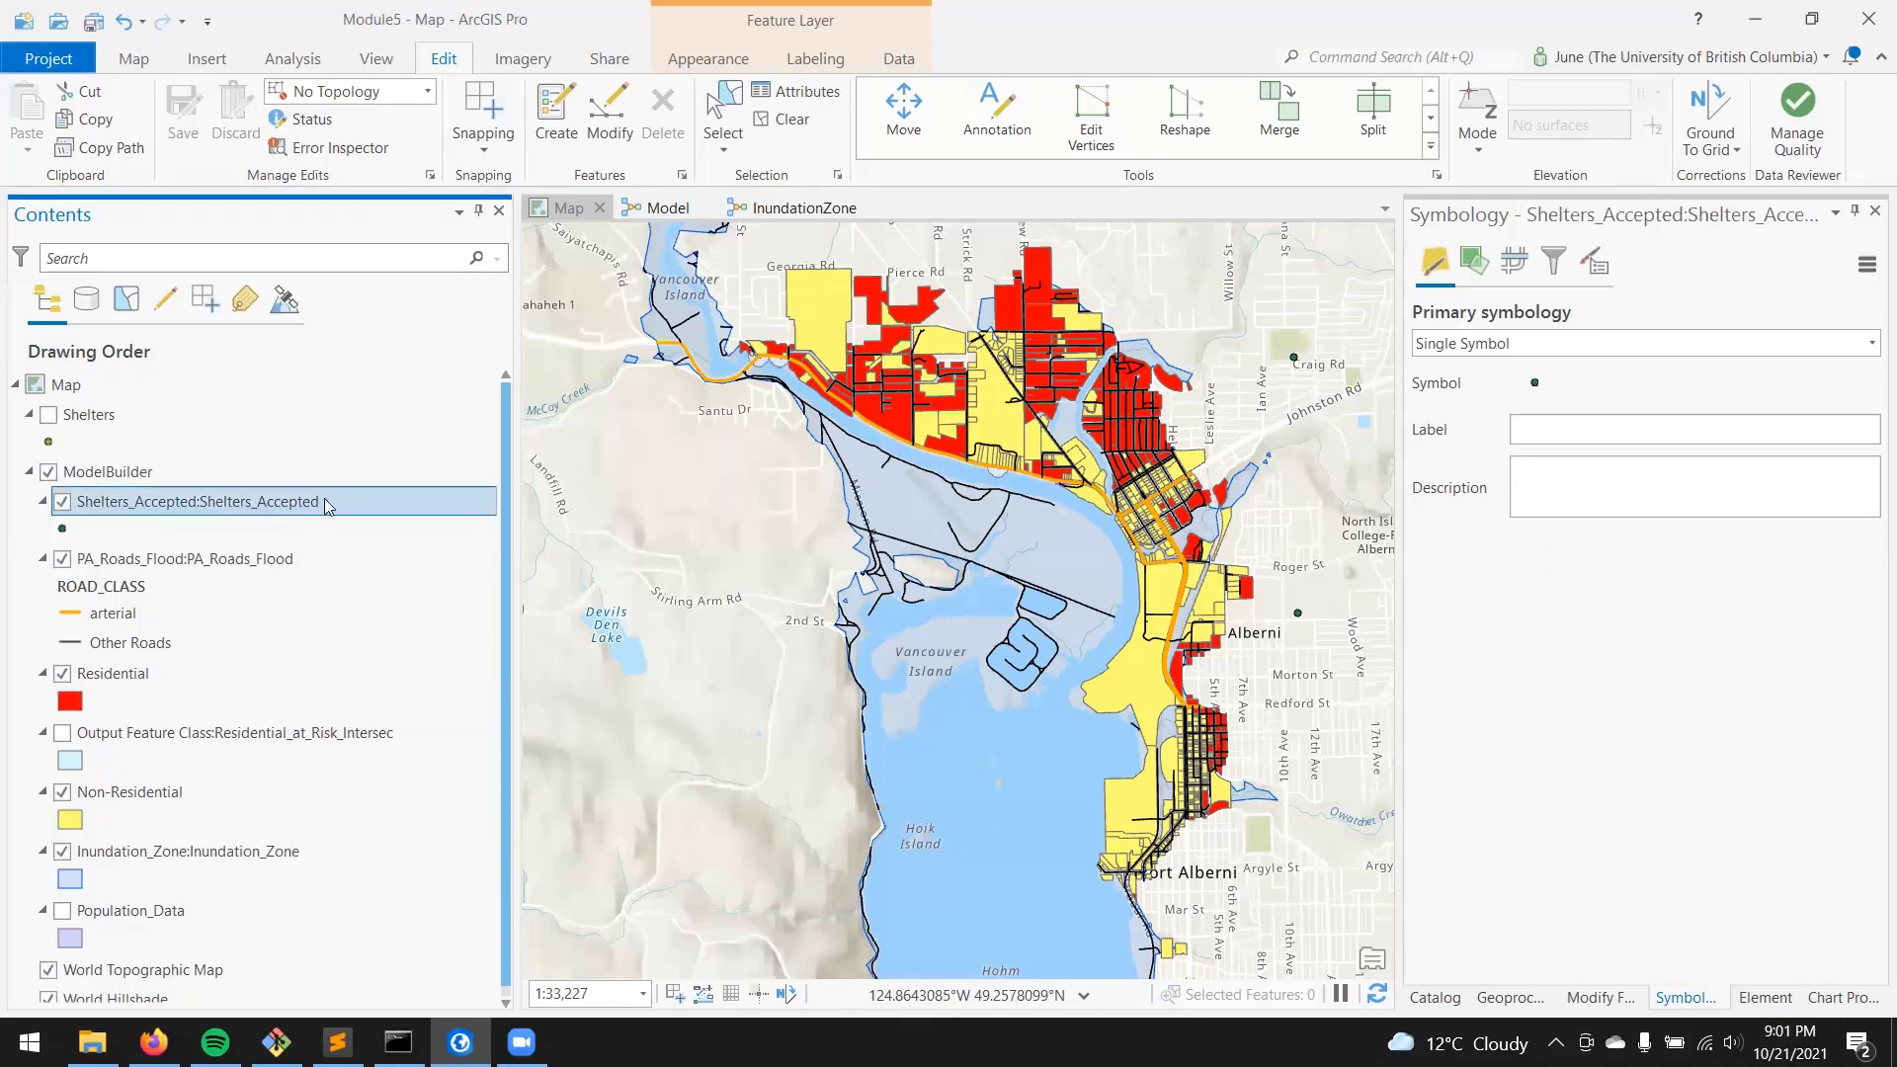
pyautogui.click(1592, 346)
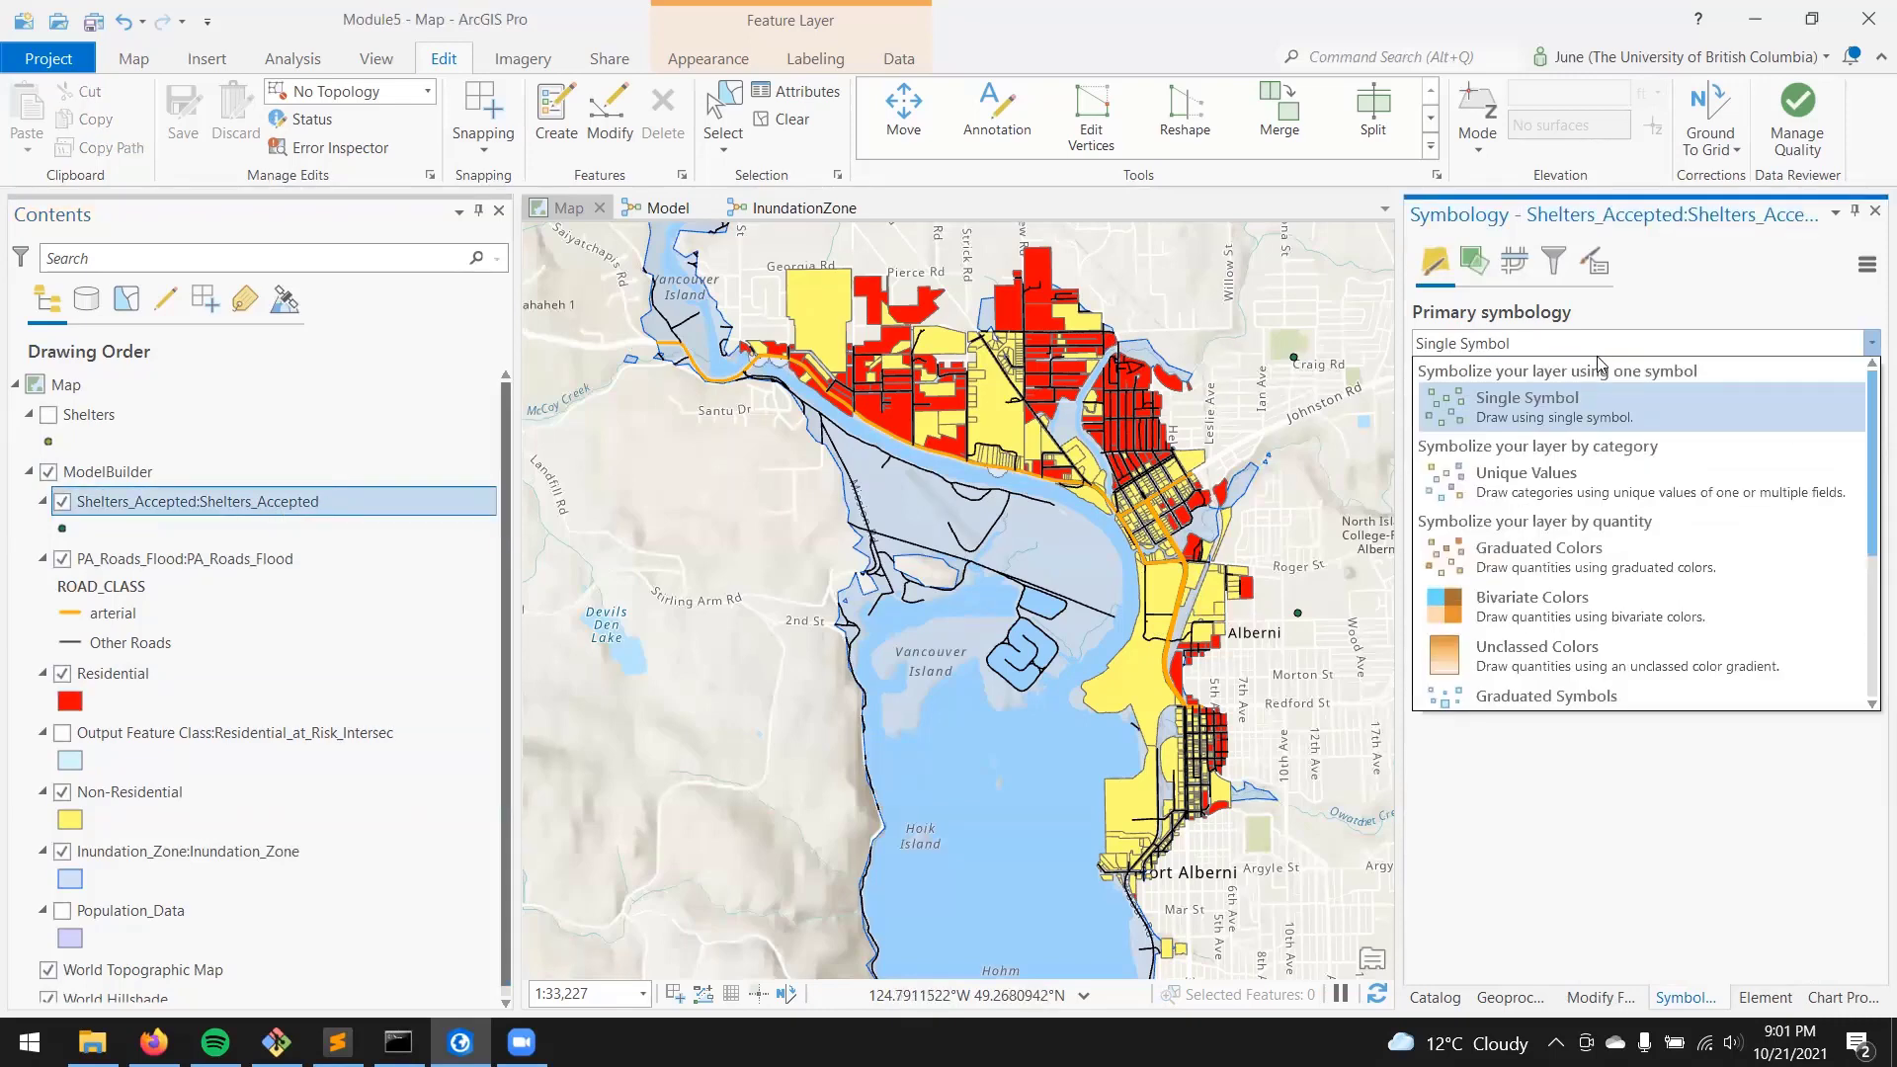
pyautogui.scroll(-2, 1759, 449)
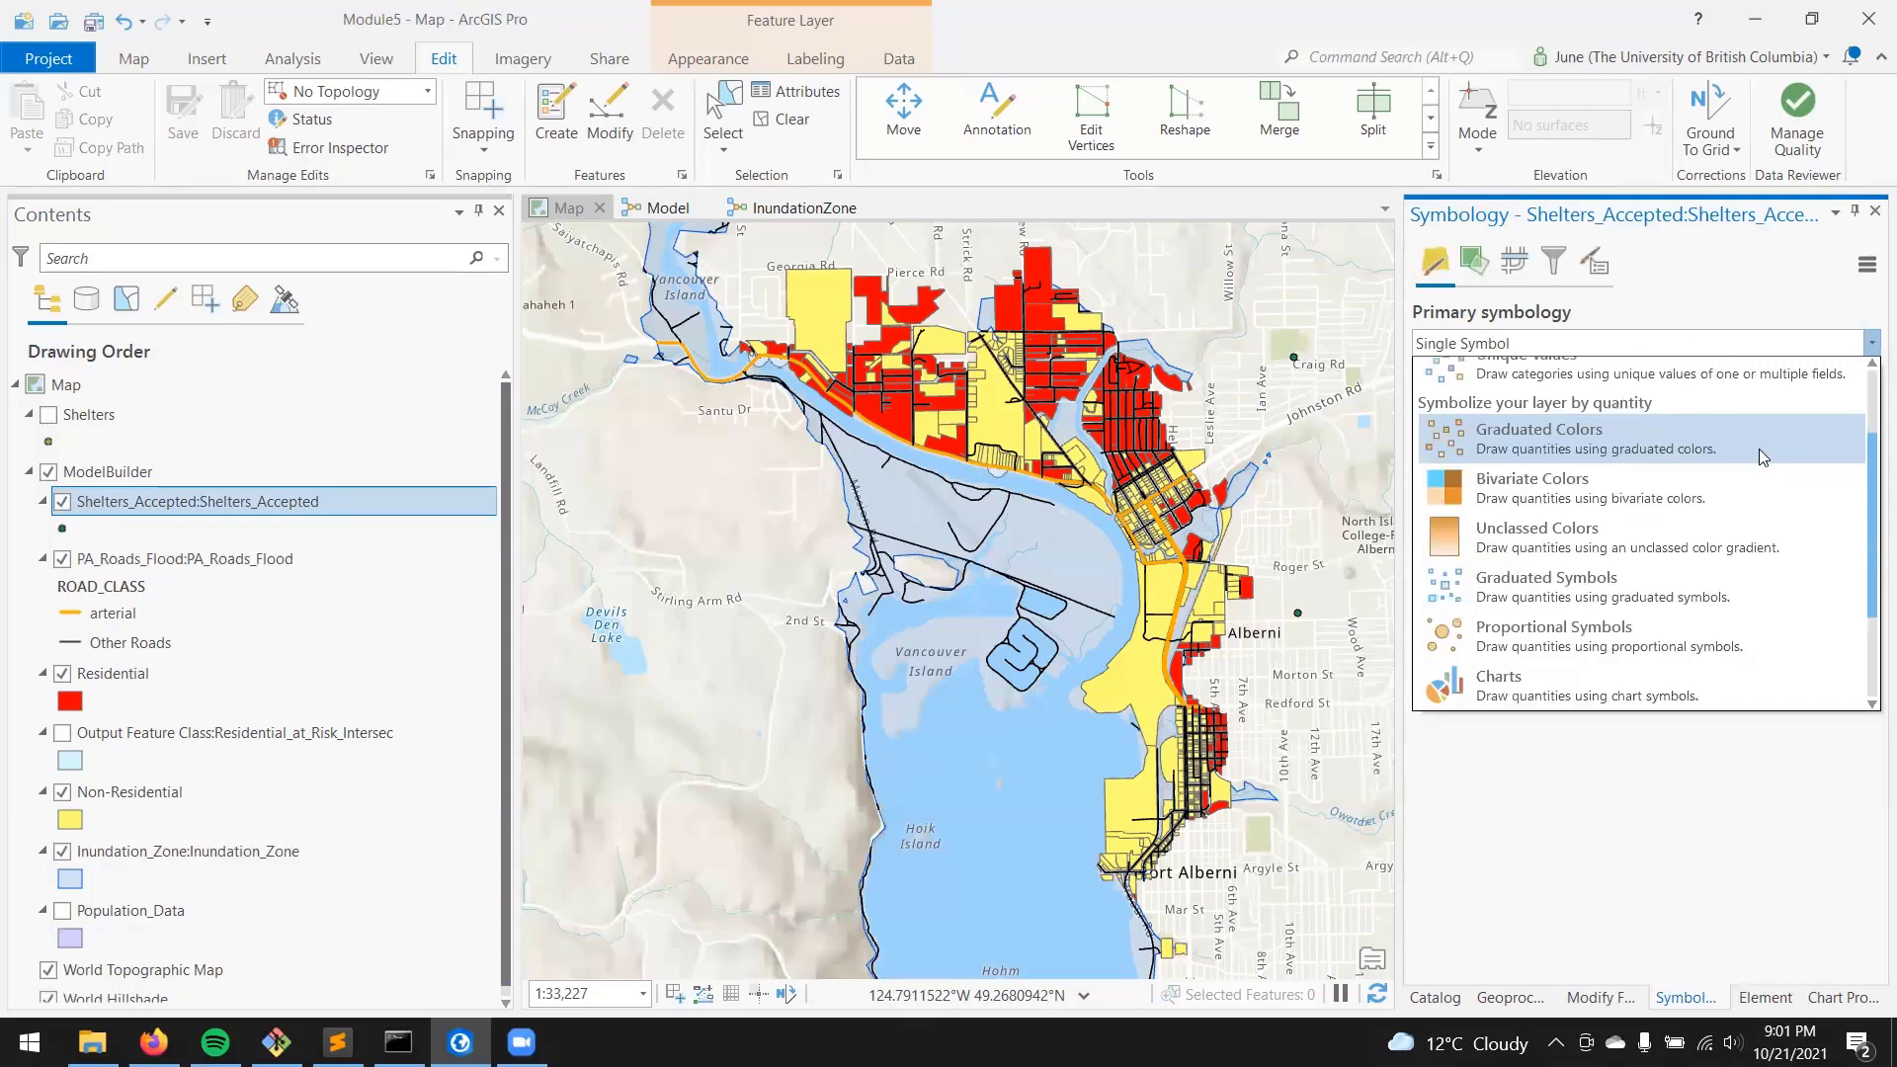
pyautogui.scroll(-2, 1755, 464)
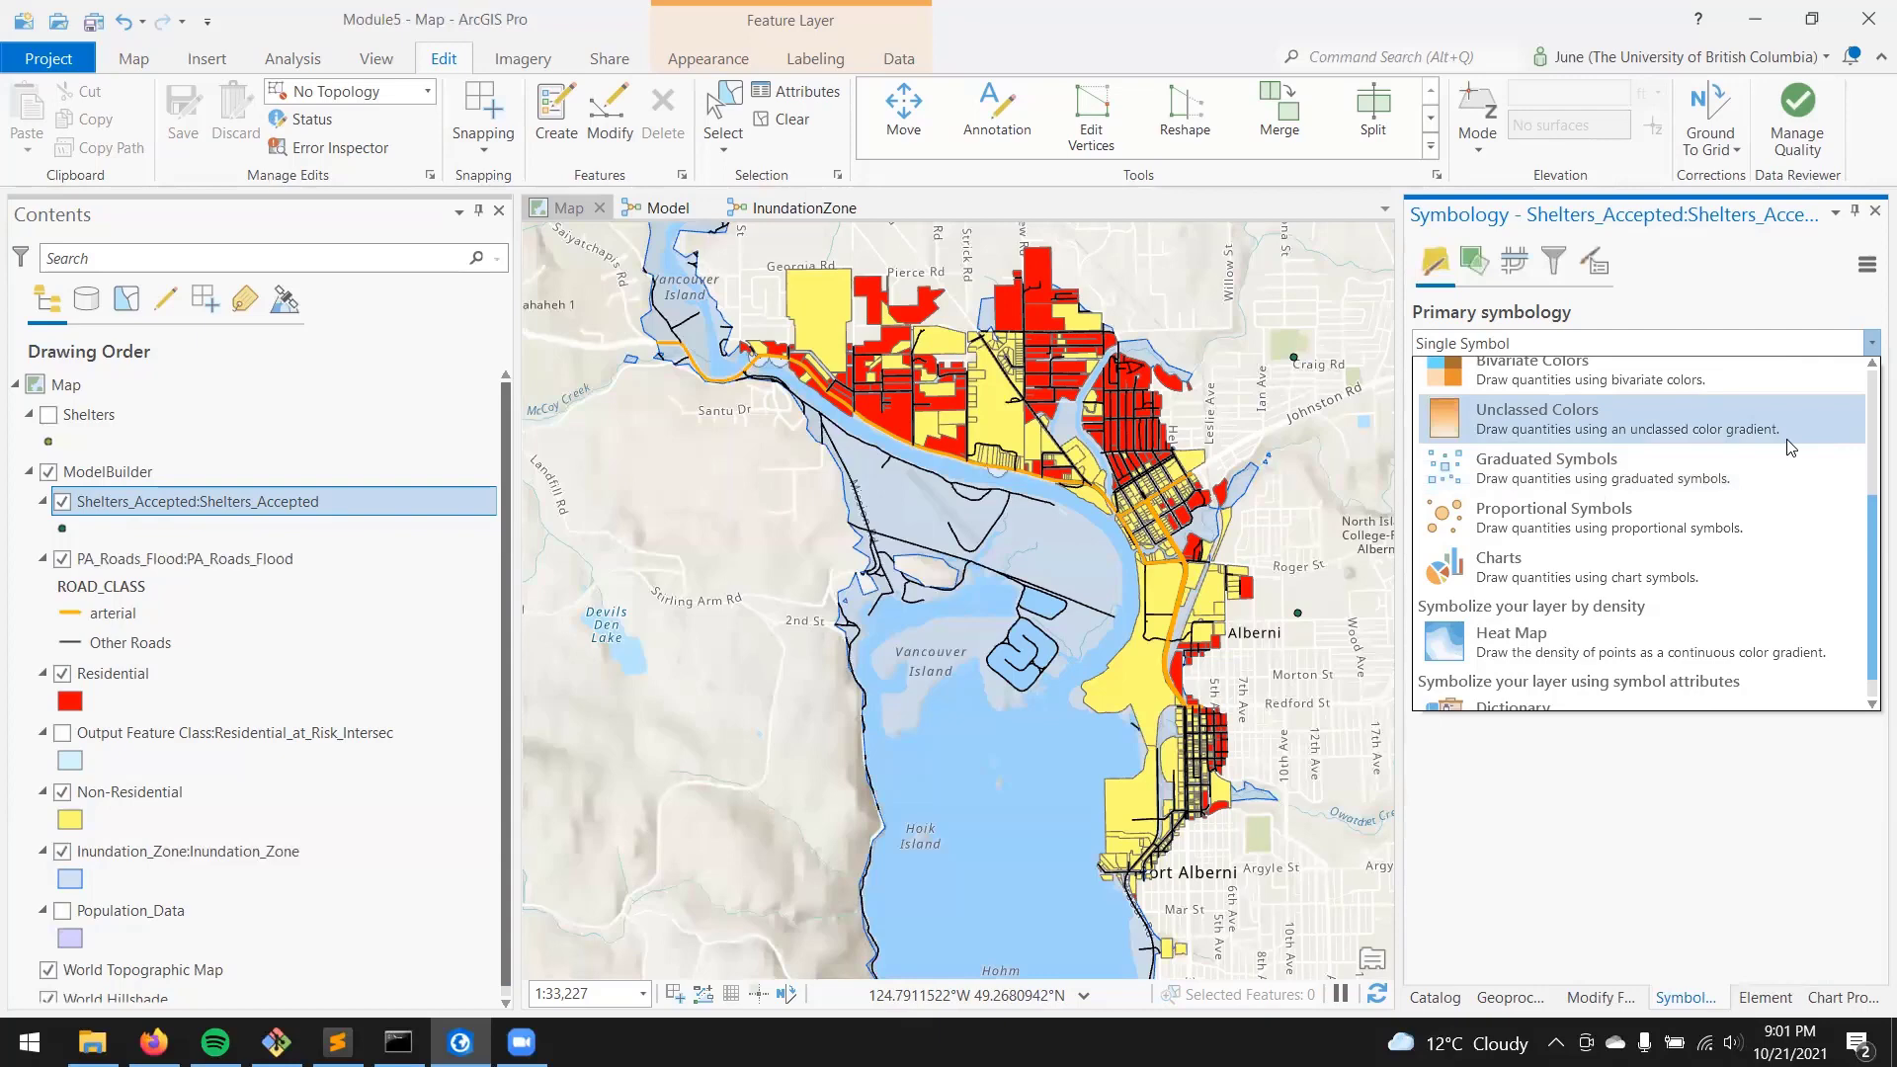
pyautogui.click(1781, 529)
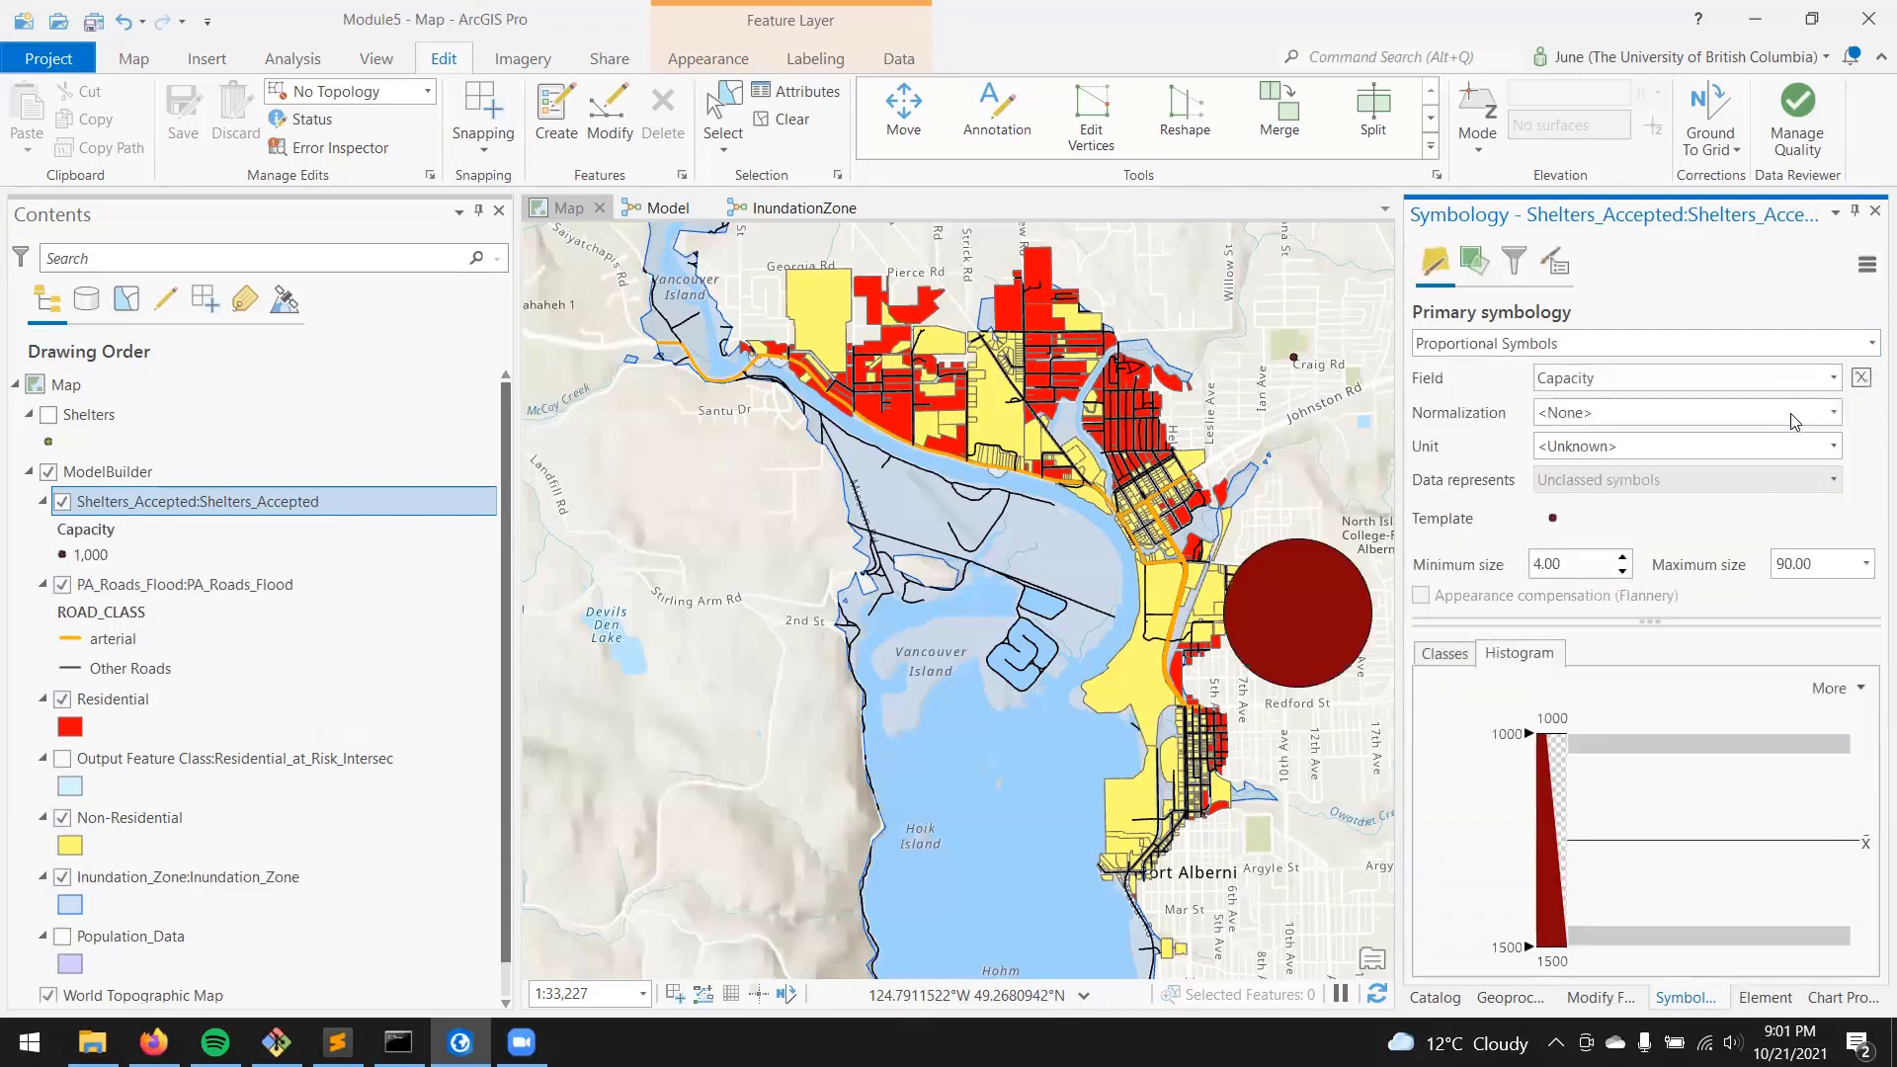
pyautogui.click(1831, 388)
pyautogui.click(1830, 390)
pyautogui.click(1868, 348)
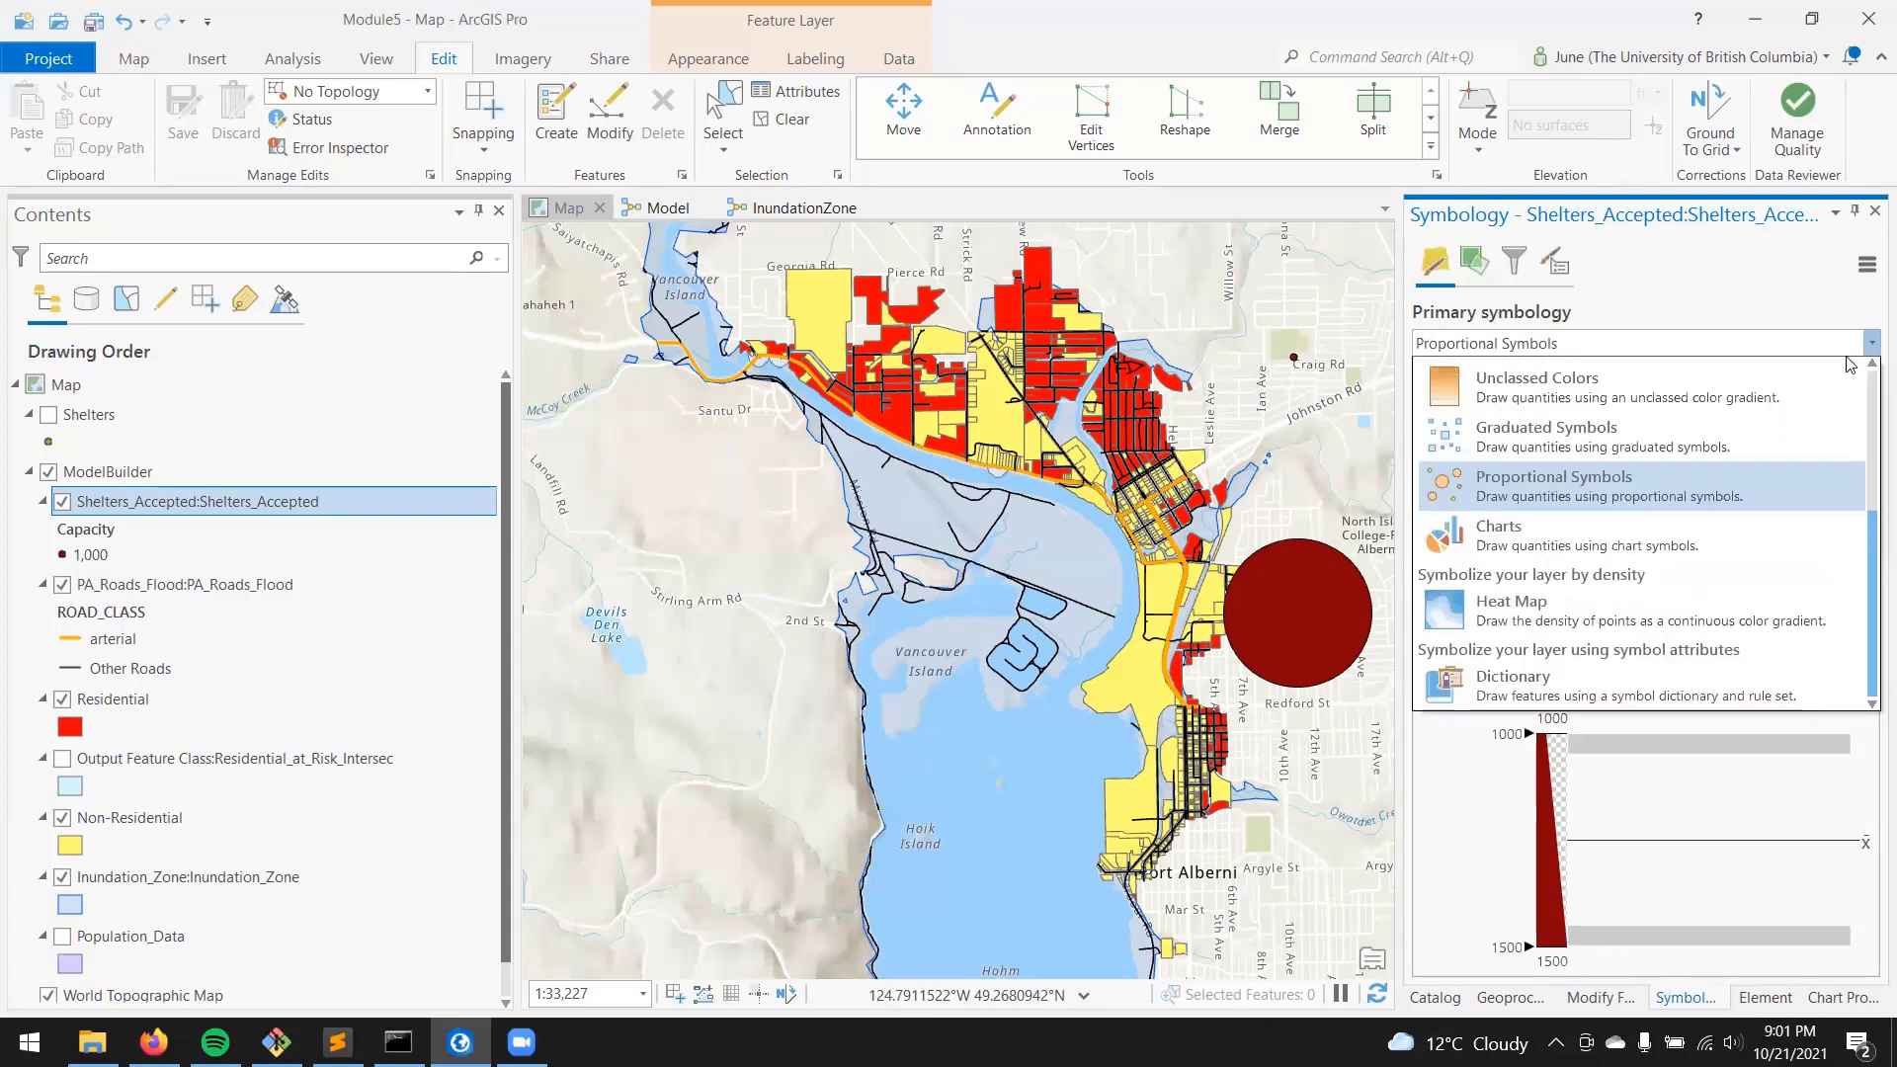
pyautogui.scroll(2, 1670, 434)
pyautogui.press('Escape')
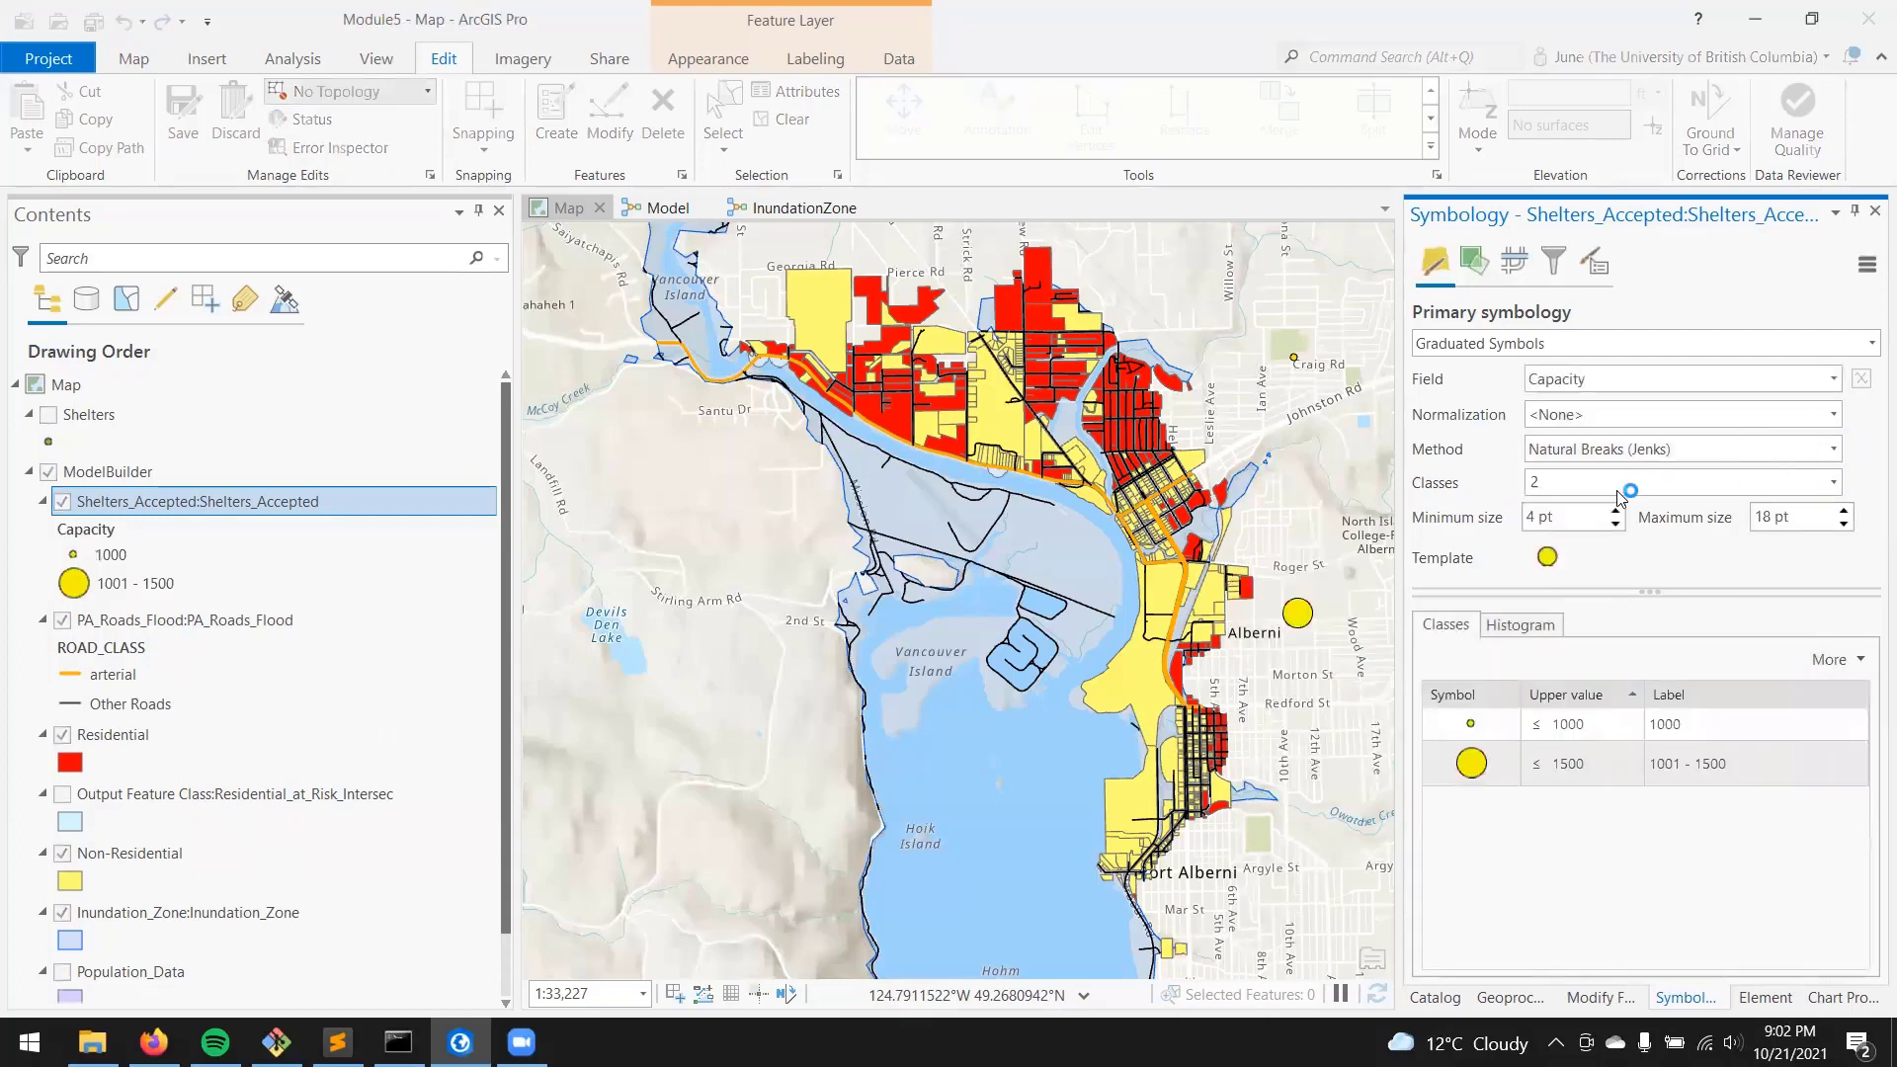
# Set the shelter symbol size range to 10 pt minimum and 24 pt maximum.
pyautogui.click(1563, 522)
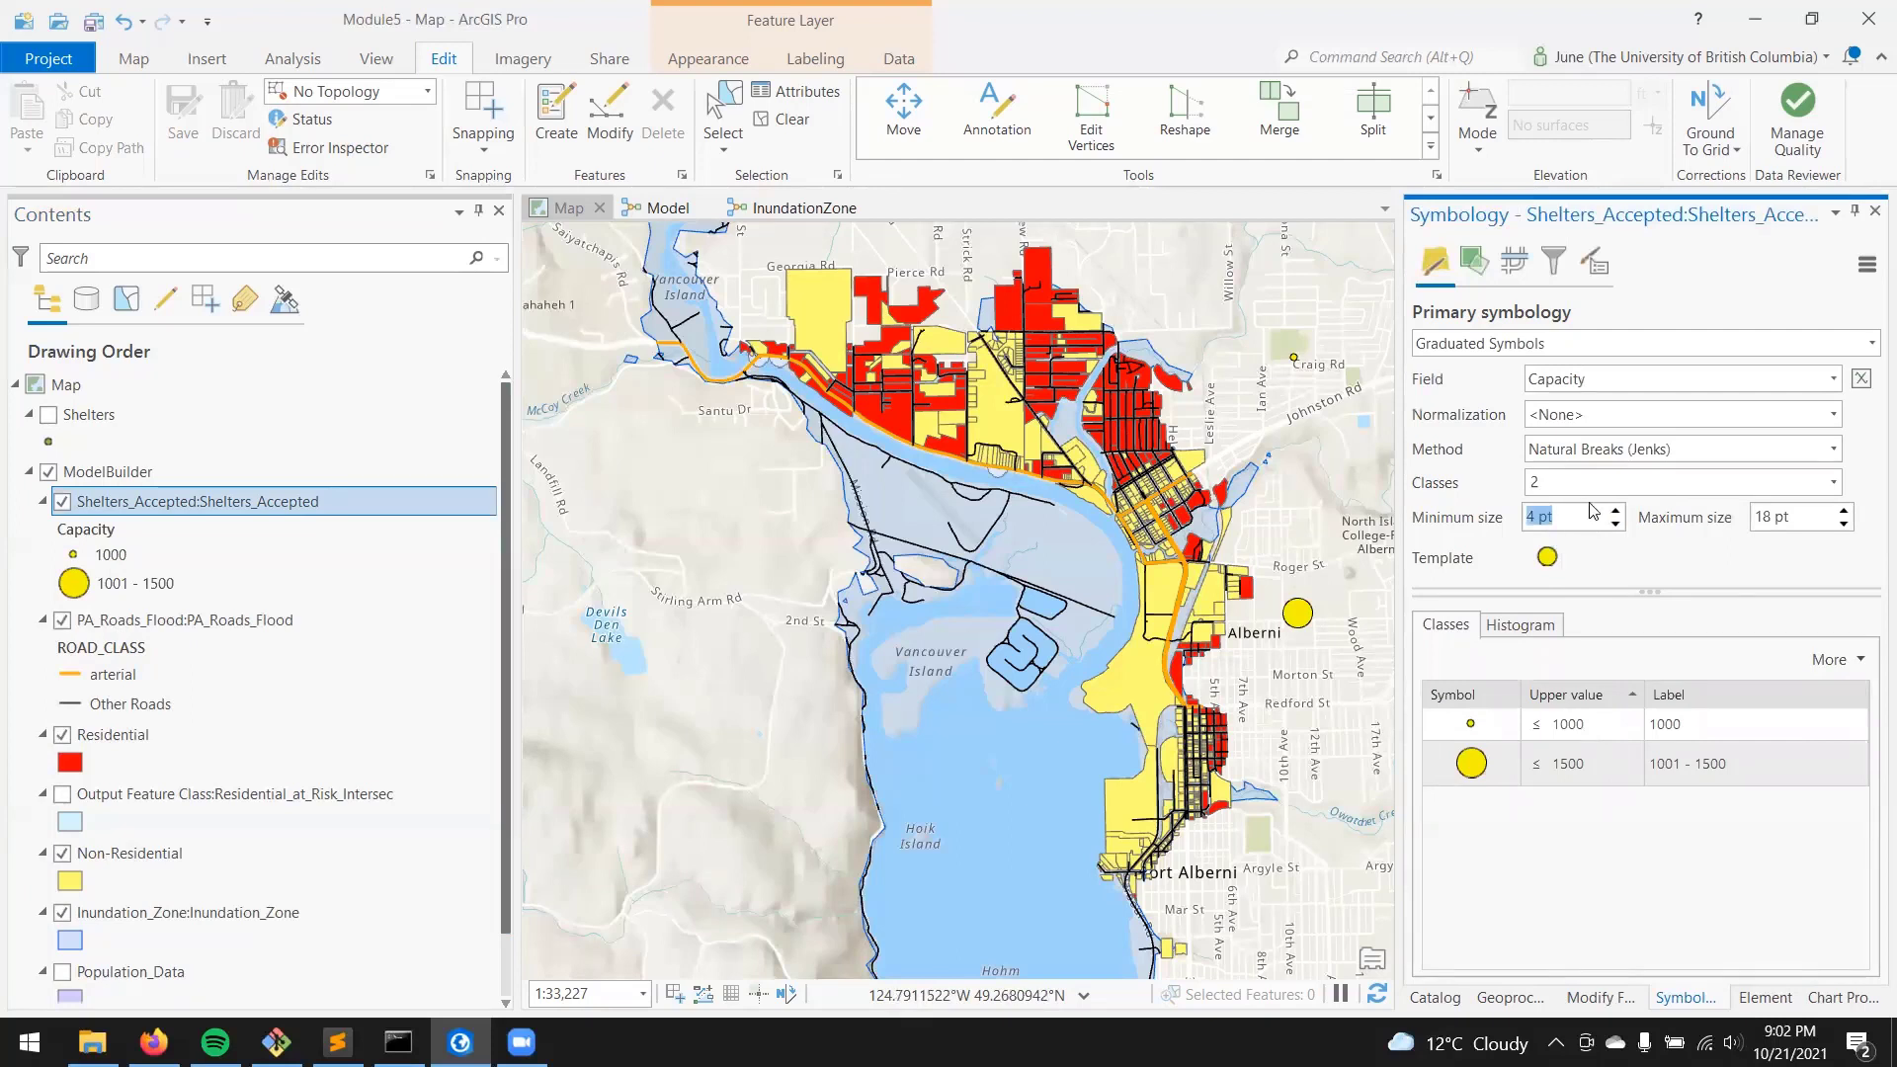
pyautogui.write('10')
pyautogui.click(1767, 519)
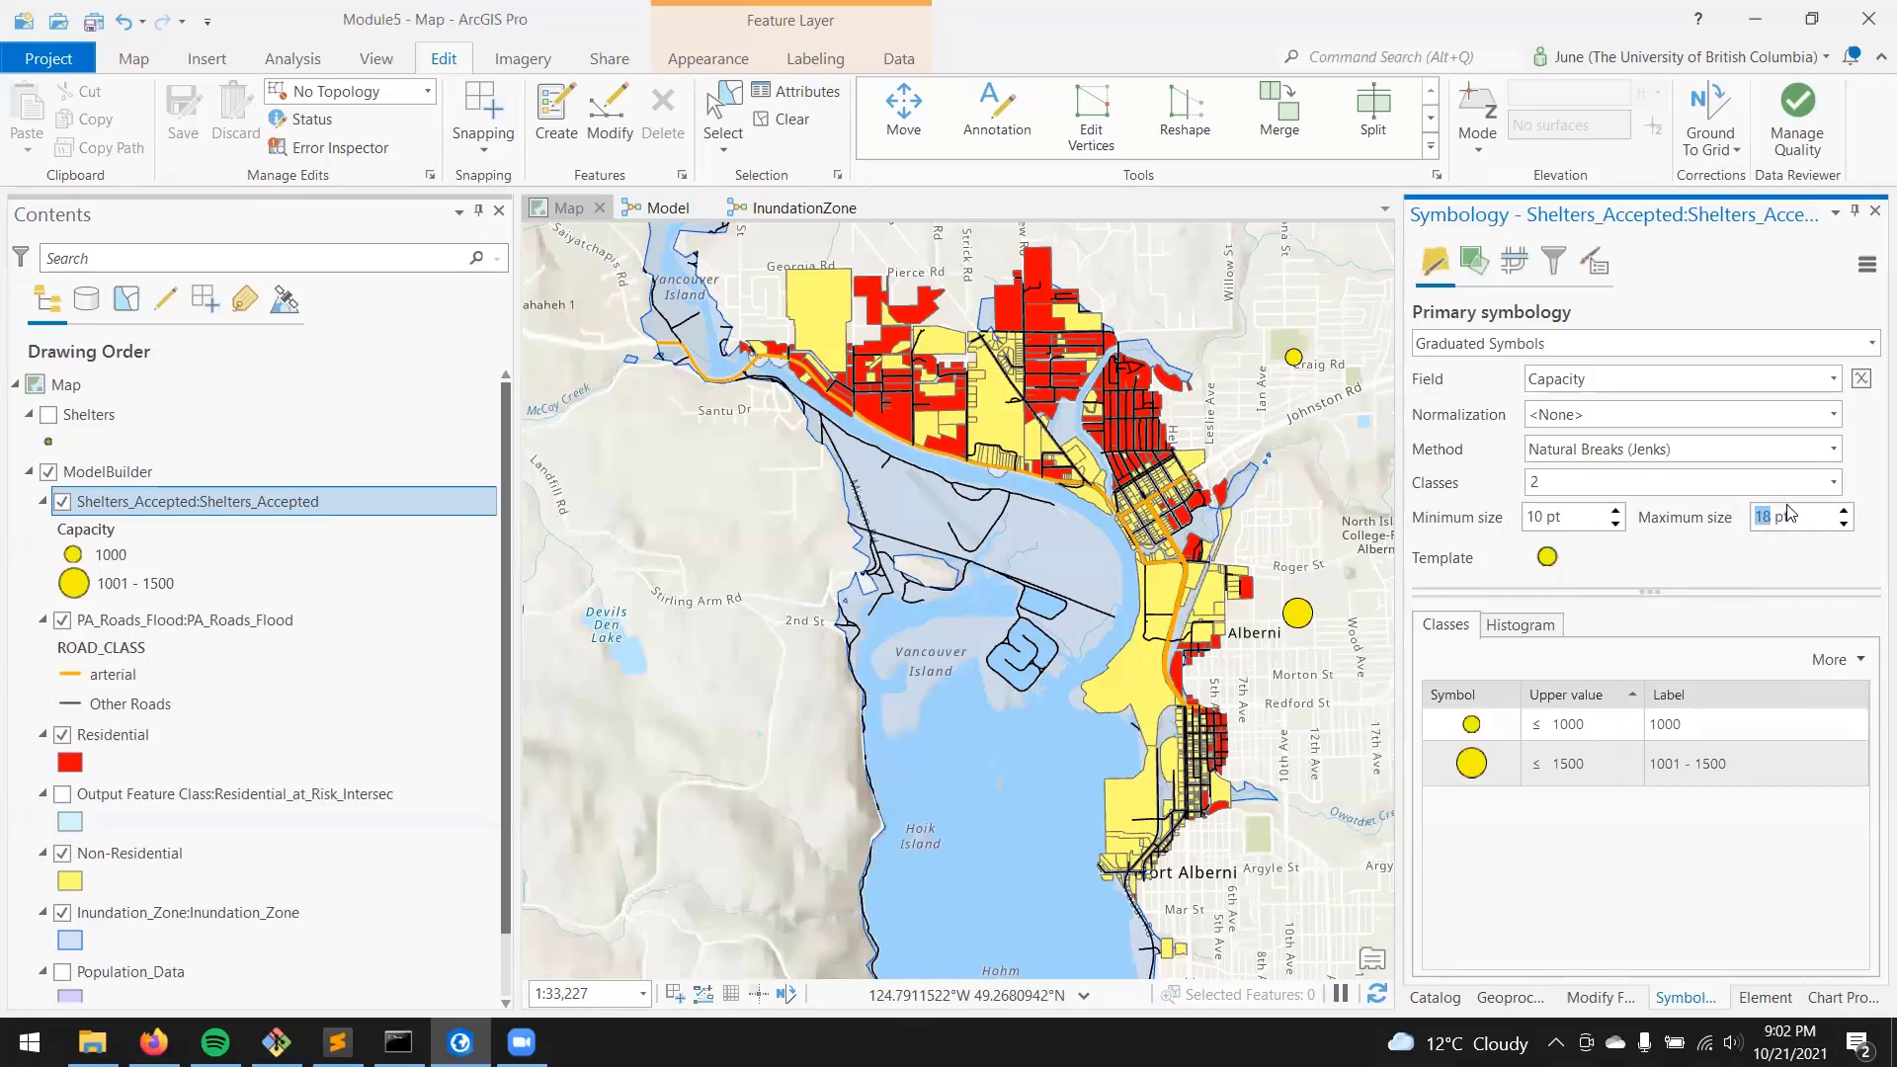
pyautogui.write('24')
pyautogui.click(1702, 556)
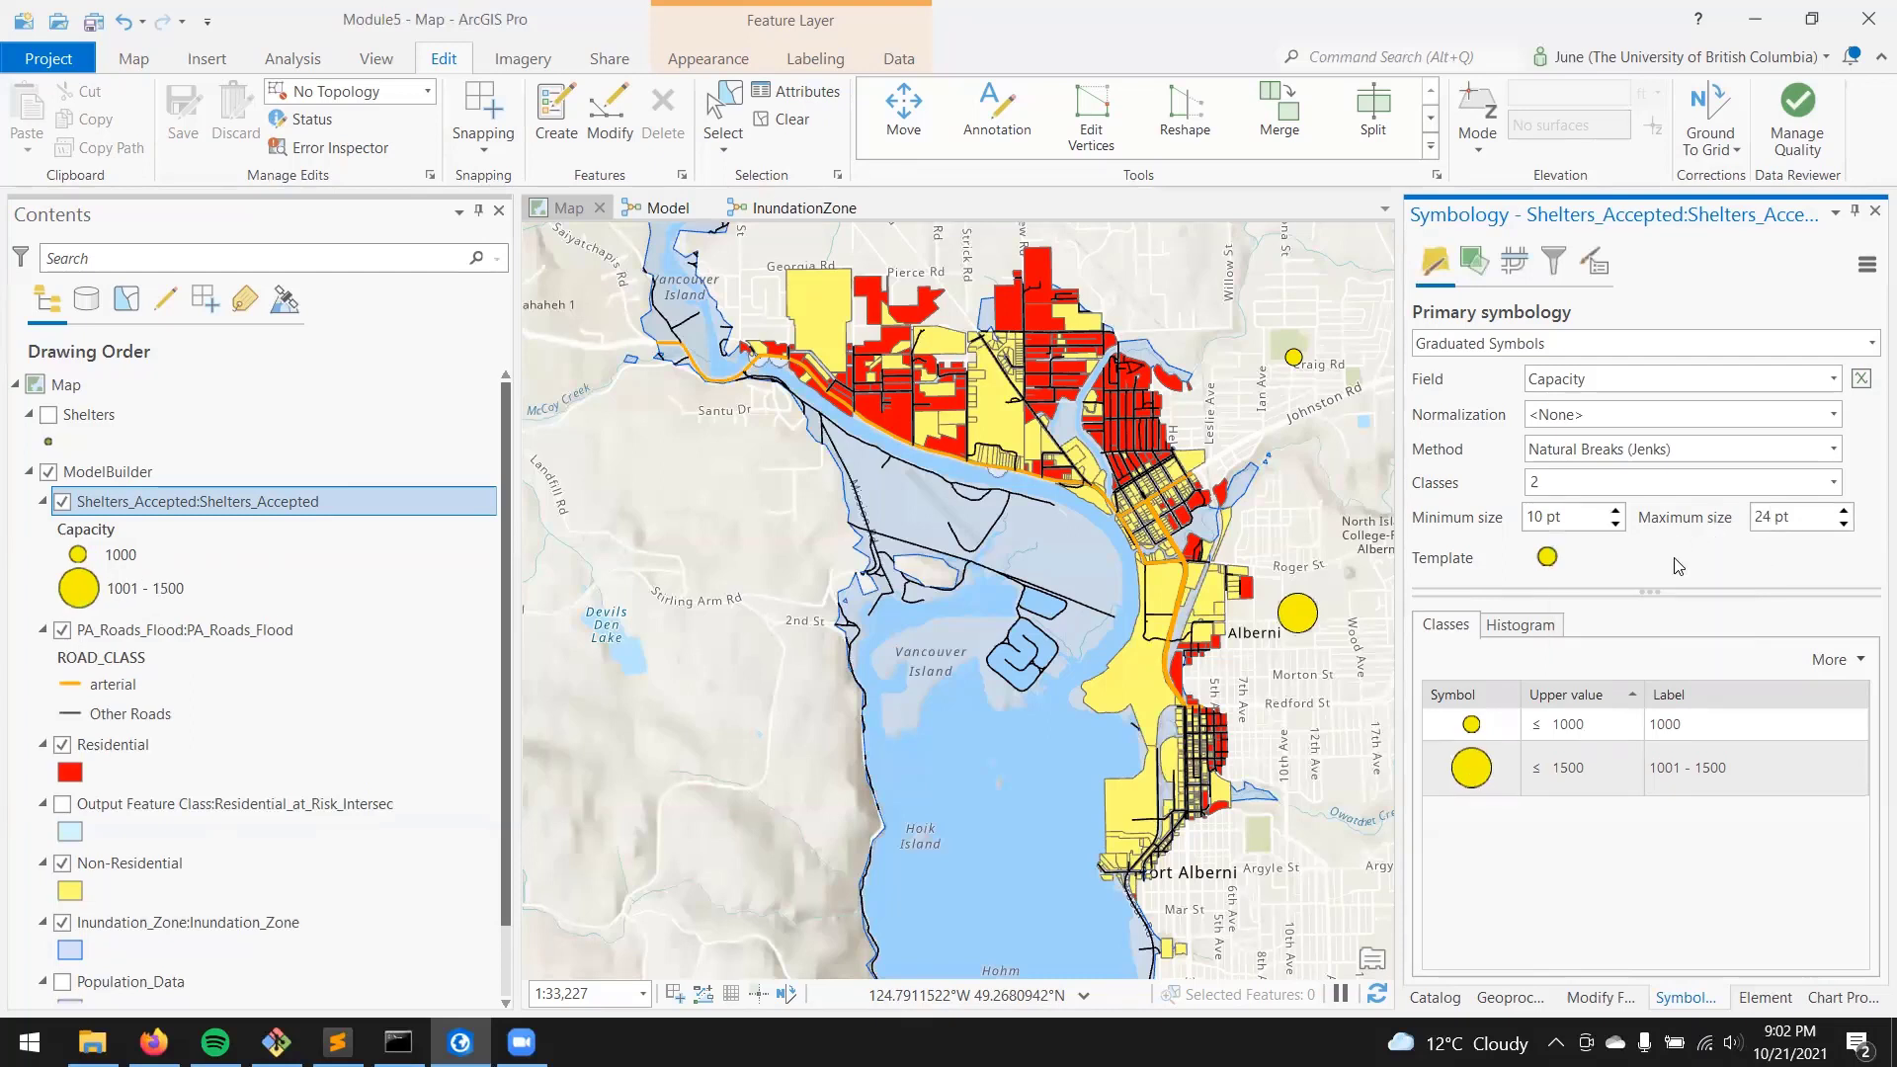
pyautogui.click(1519, 778)
# Toggle the inundation, road and parcel layers to compare them, leaving Shelters_Accepted unchecked.
pyautogui.click(63, 501)
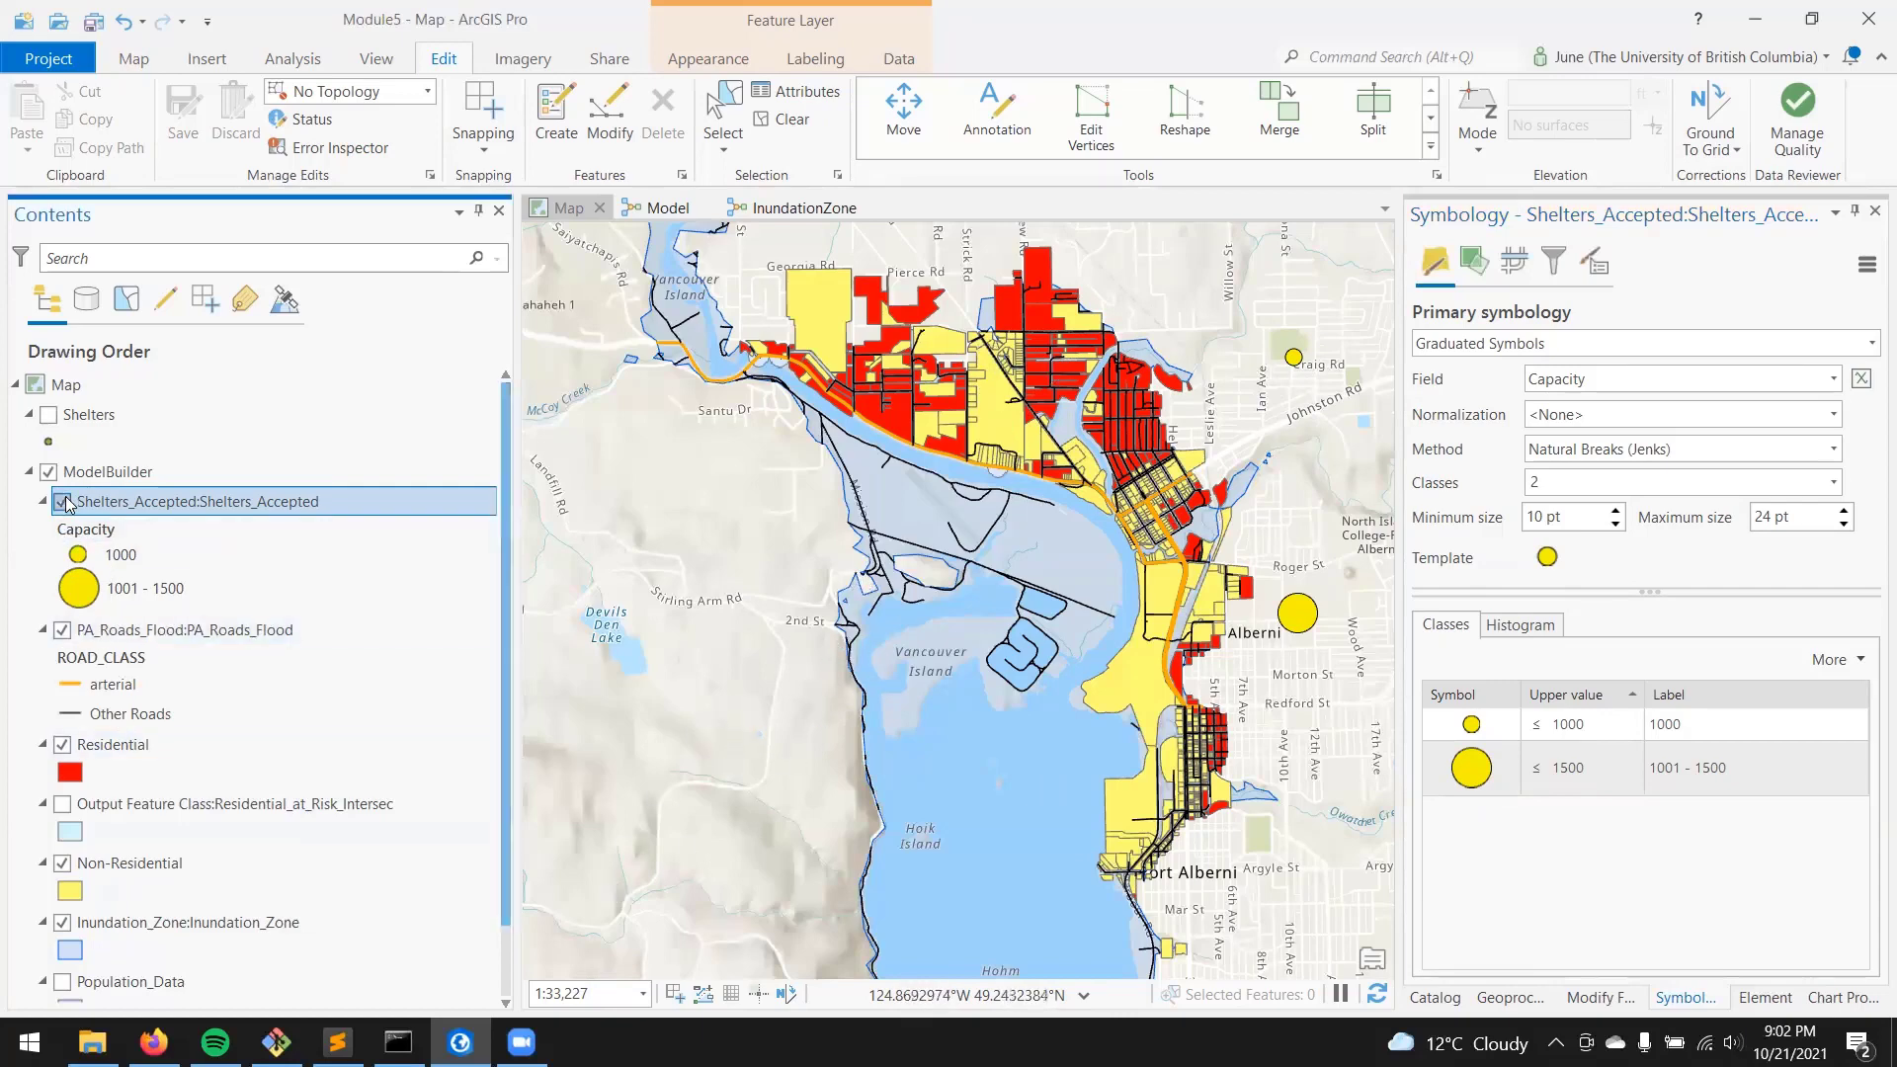
pyautogui.click(63, 922)
pyautogui.click(63, 922)
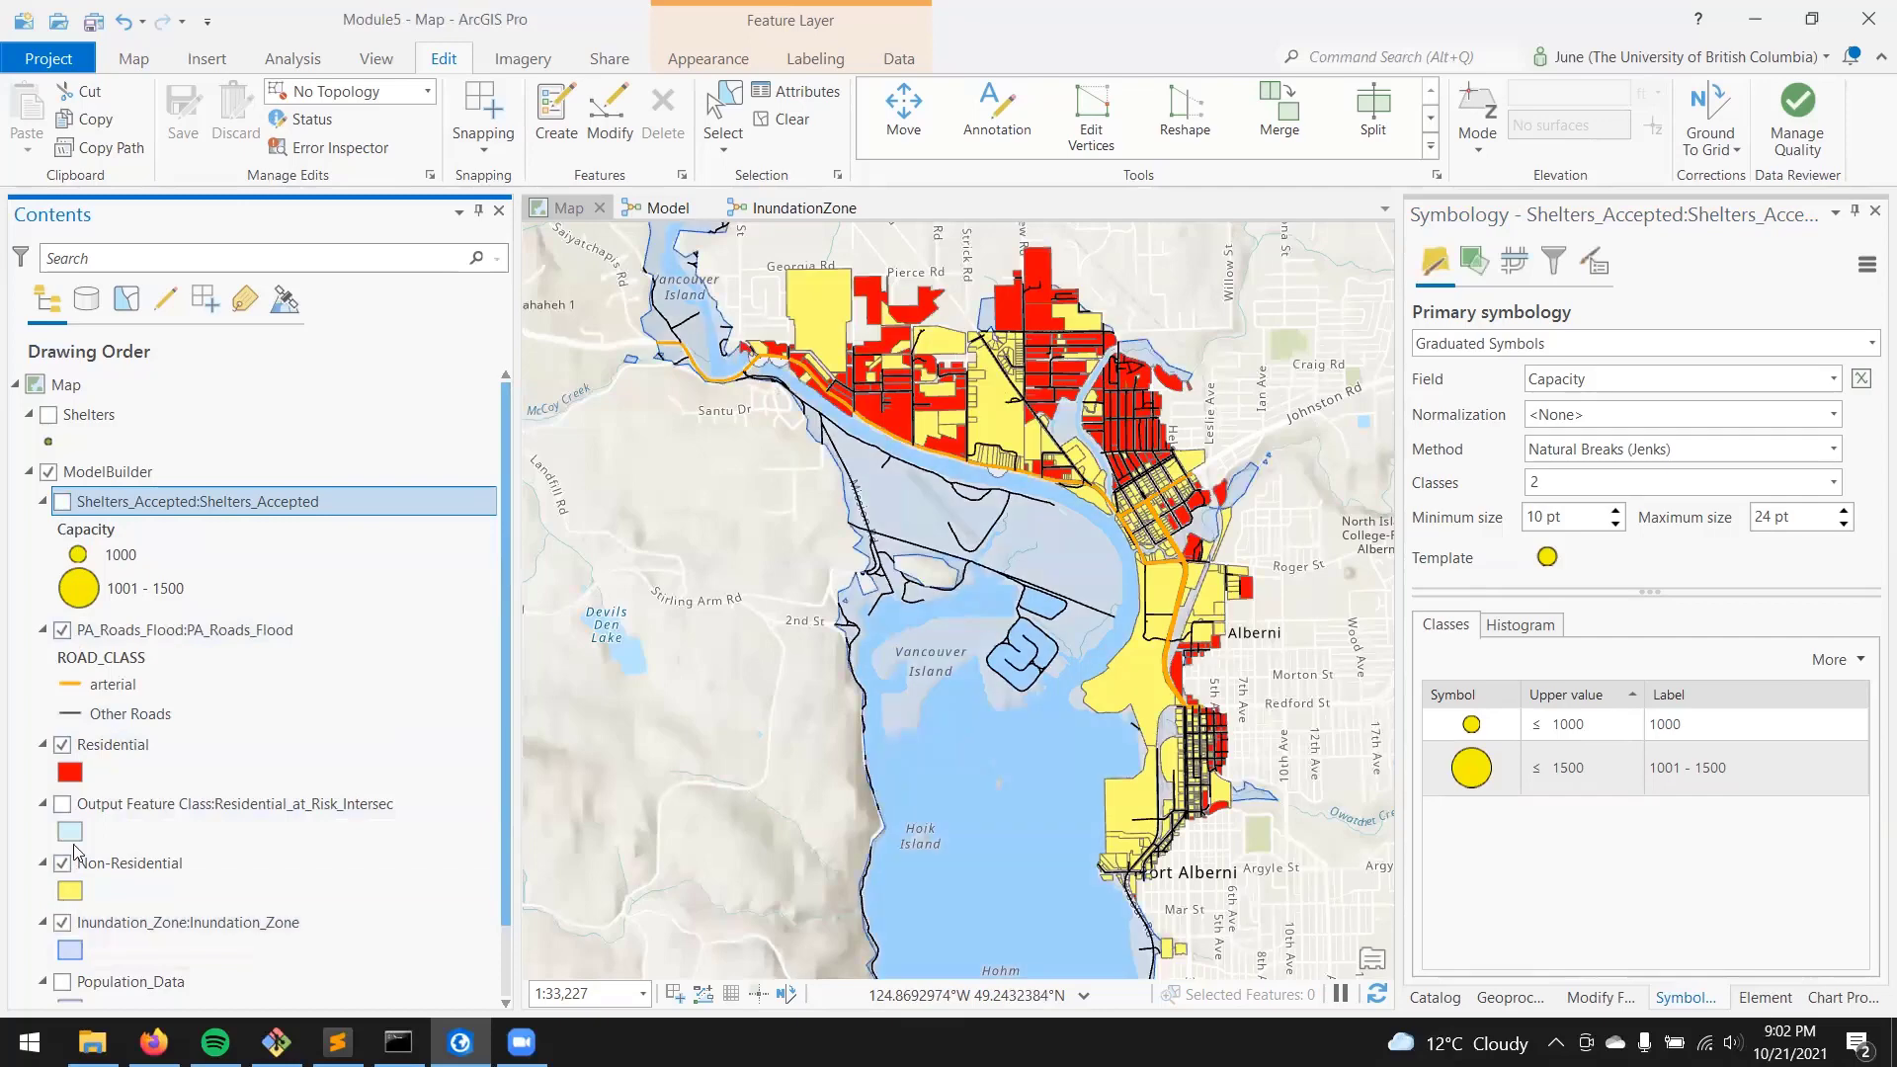
pyautogui.click(63, 631)
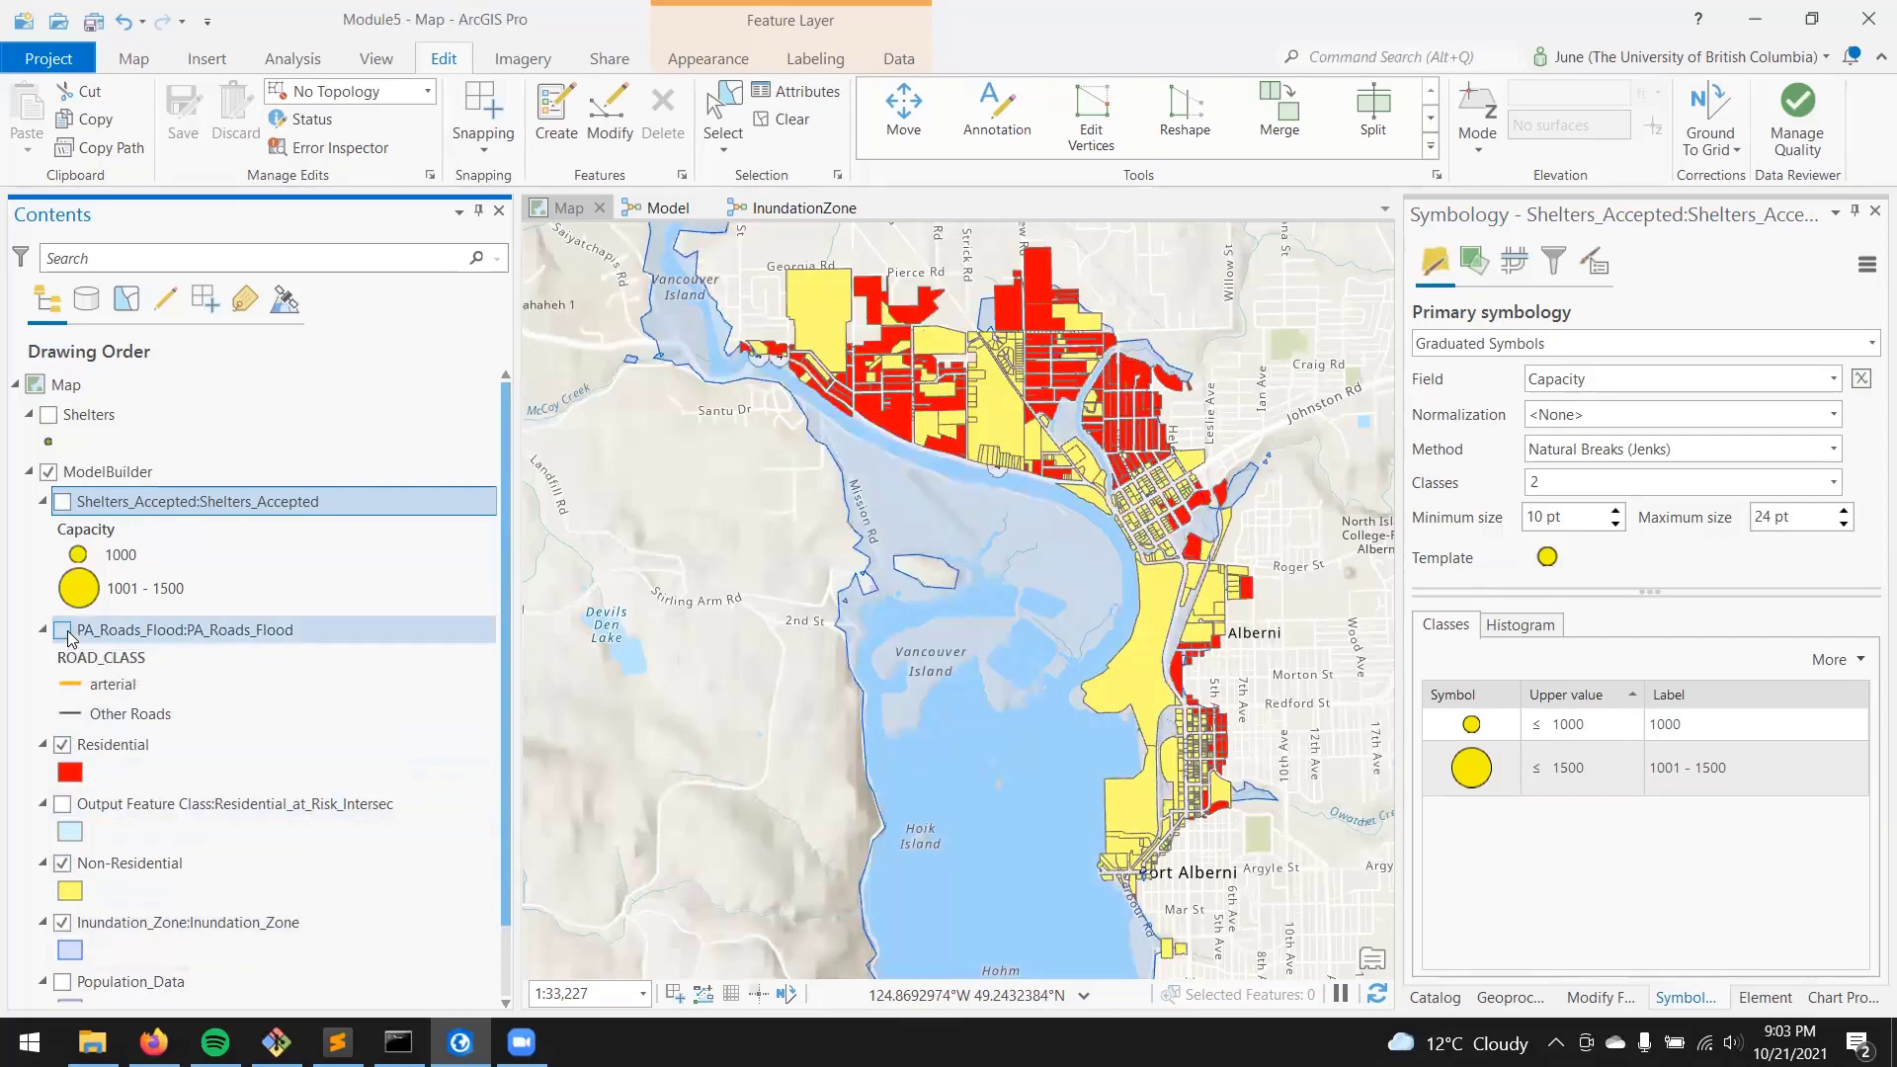
pyautogui.click(64, 631)
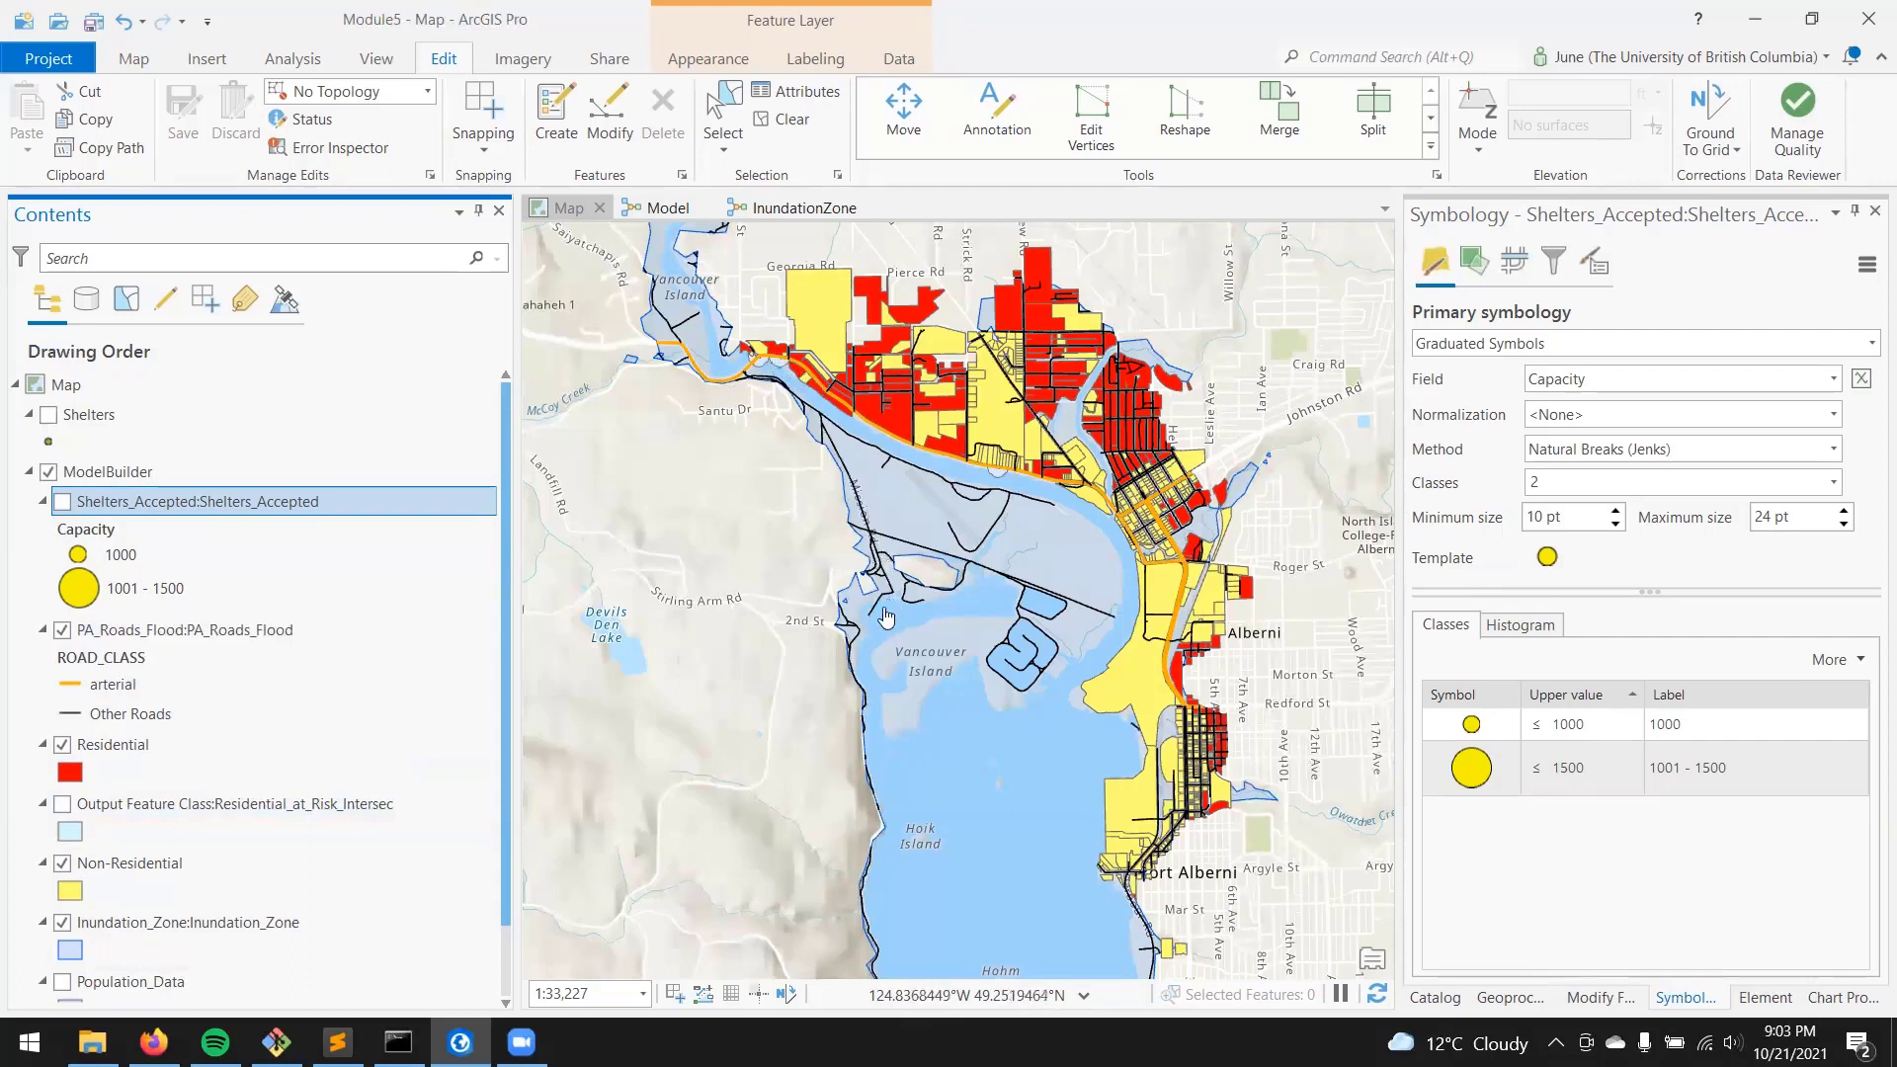
pyautogui.scroll(-2, 271, 731)
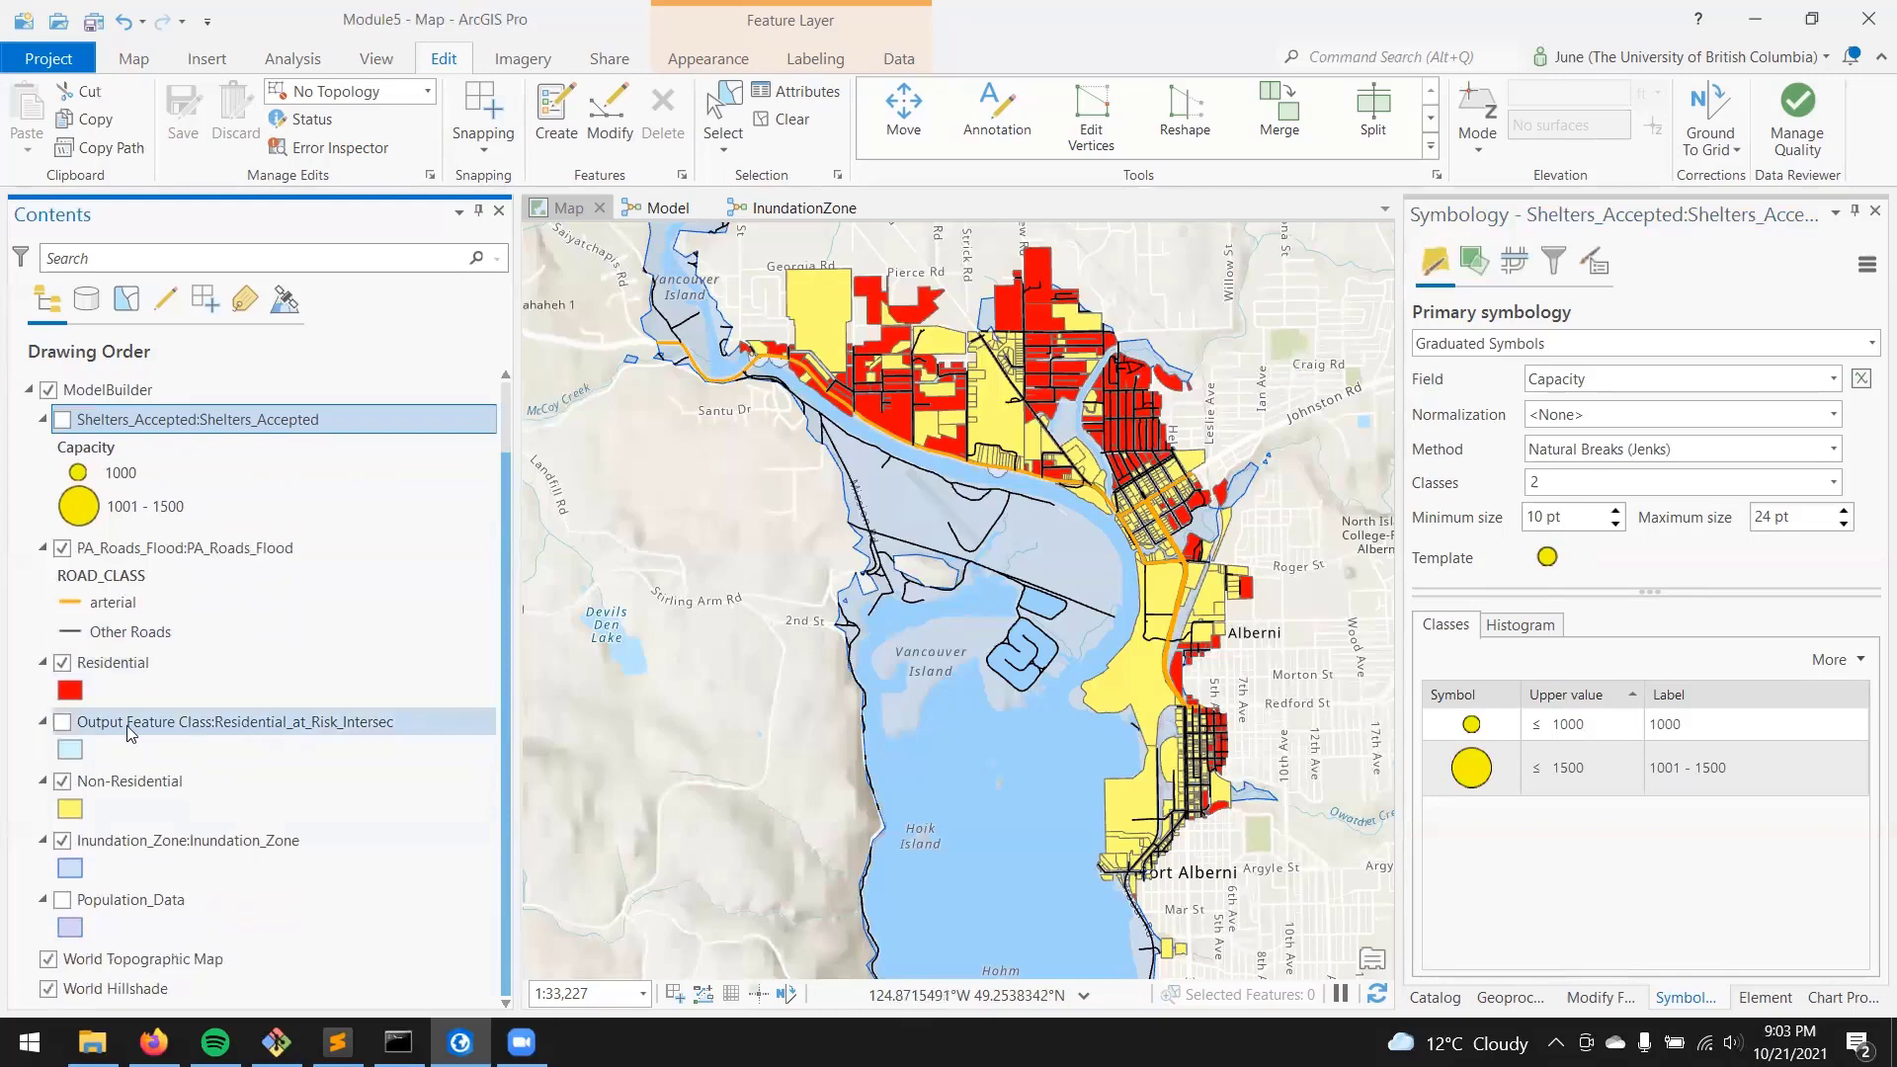
pyautogui.click(62, 663)
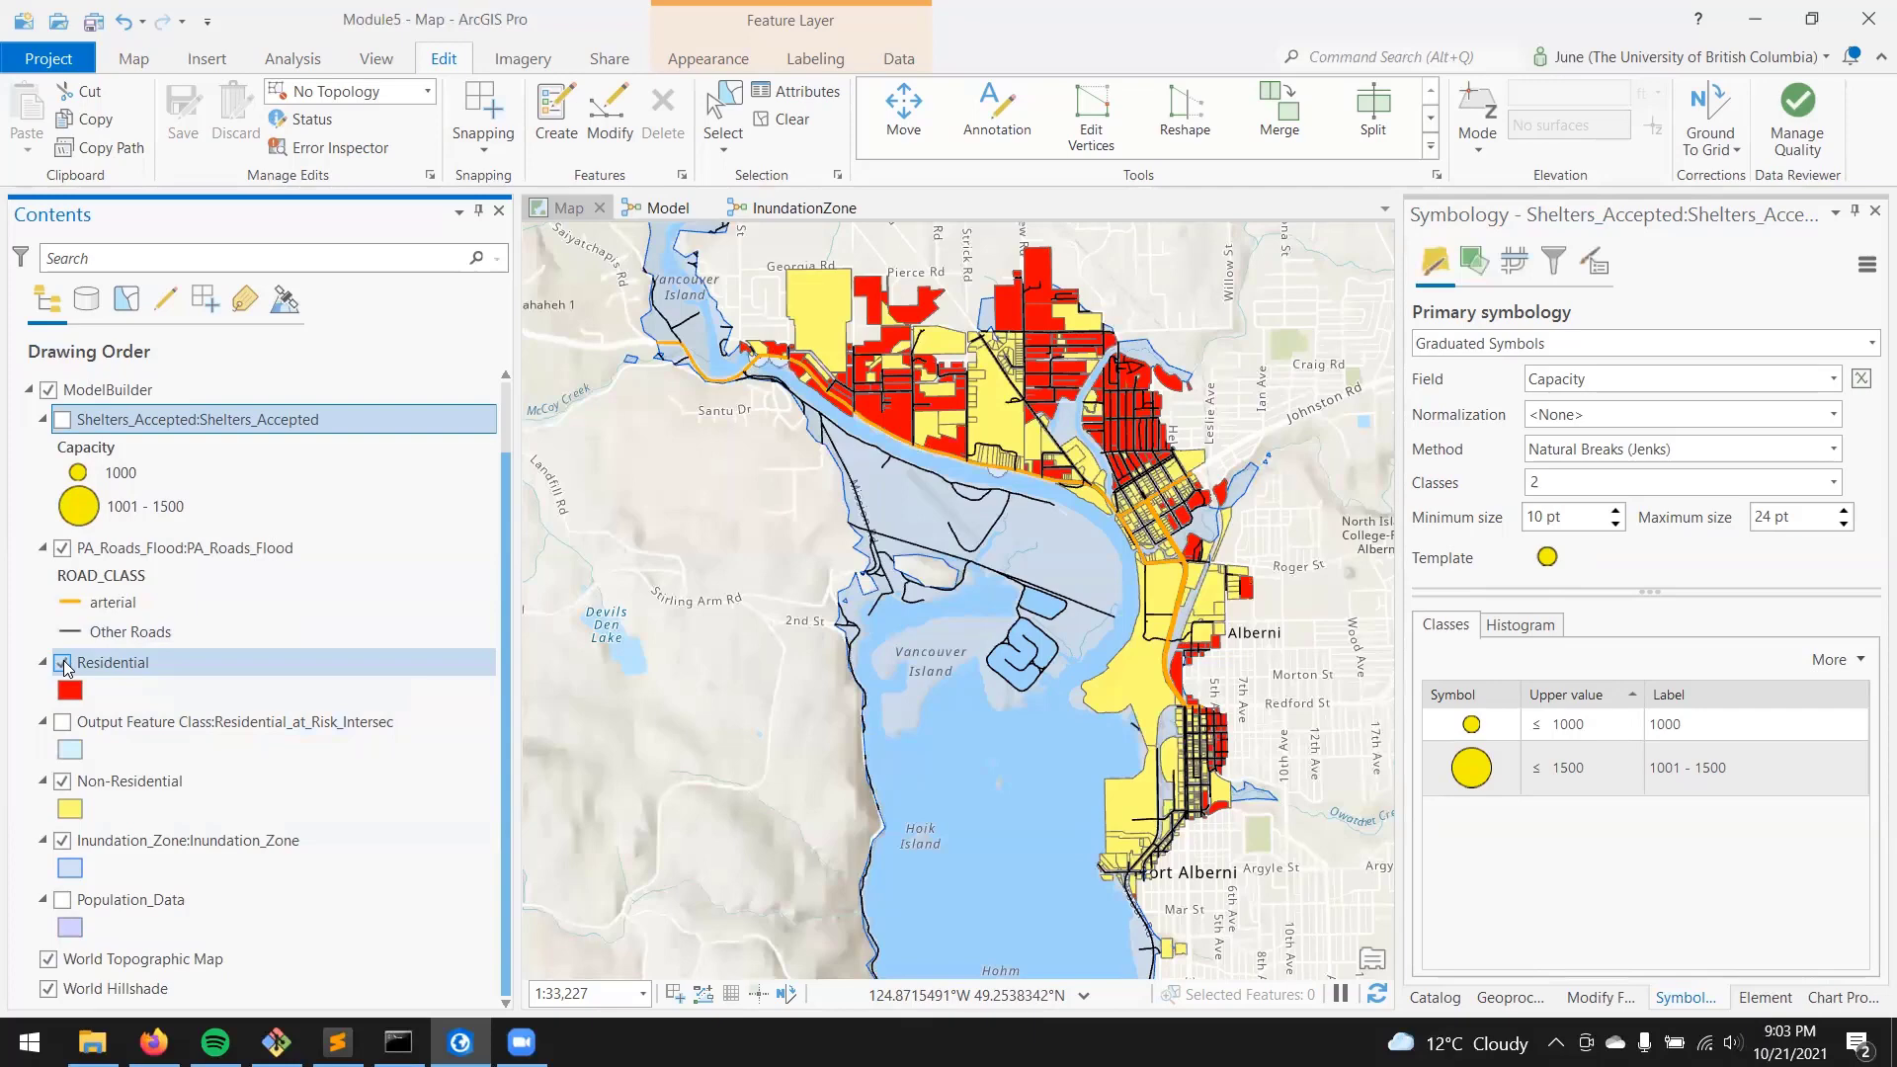
pyautogui.scroll(2, 63, 553)
pyautogui.click(63, 502)
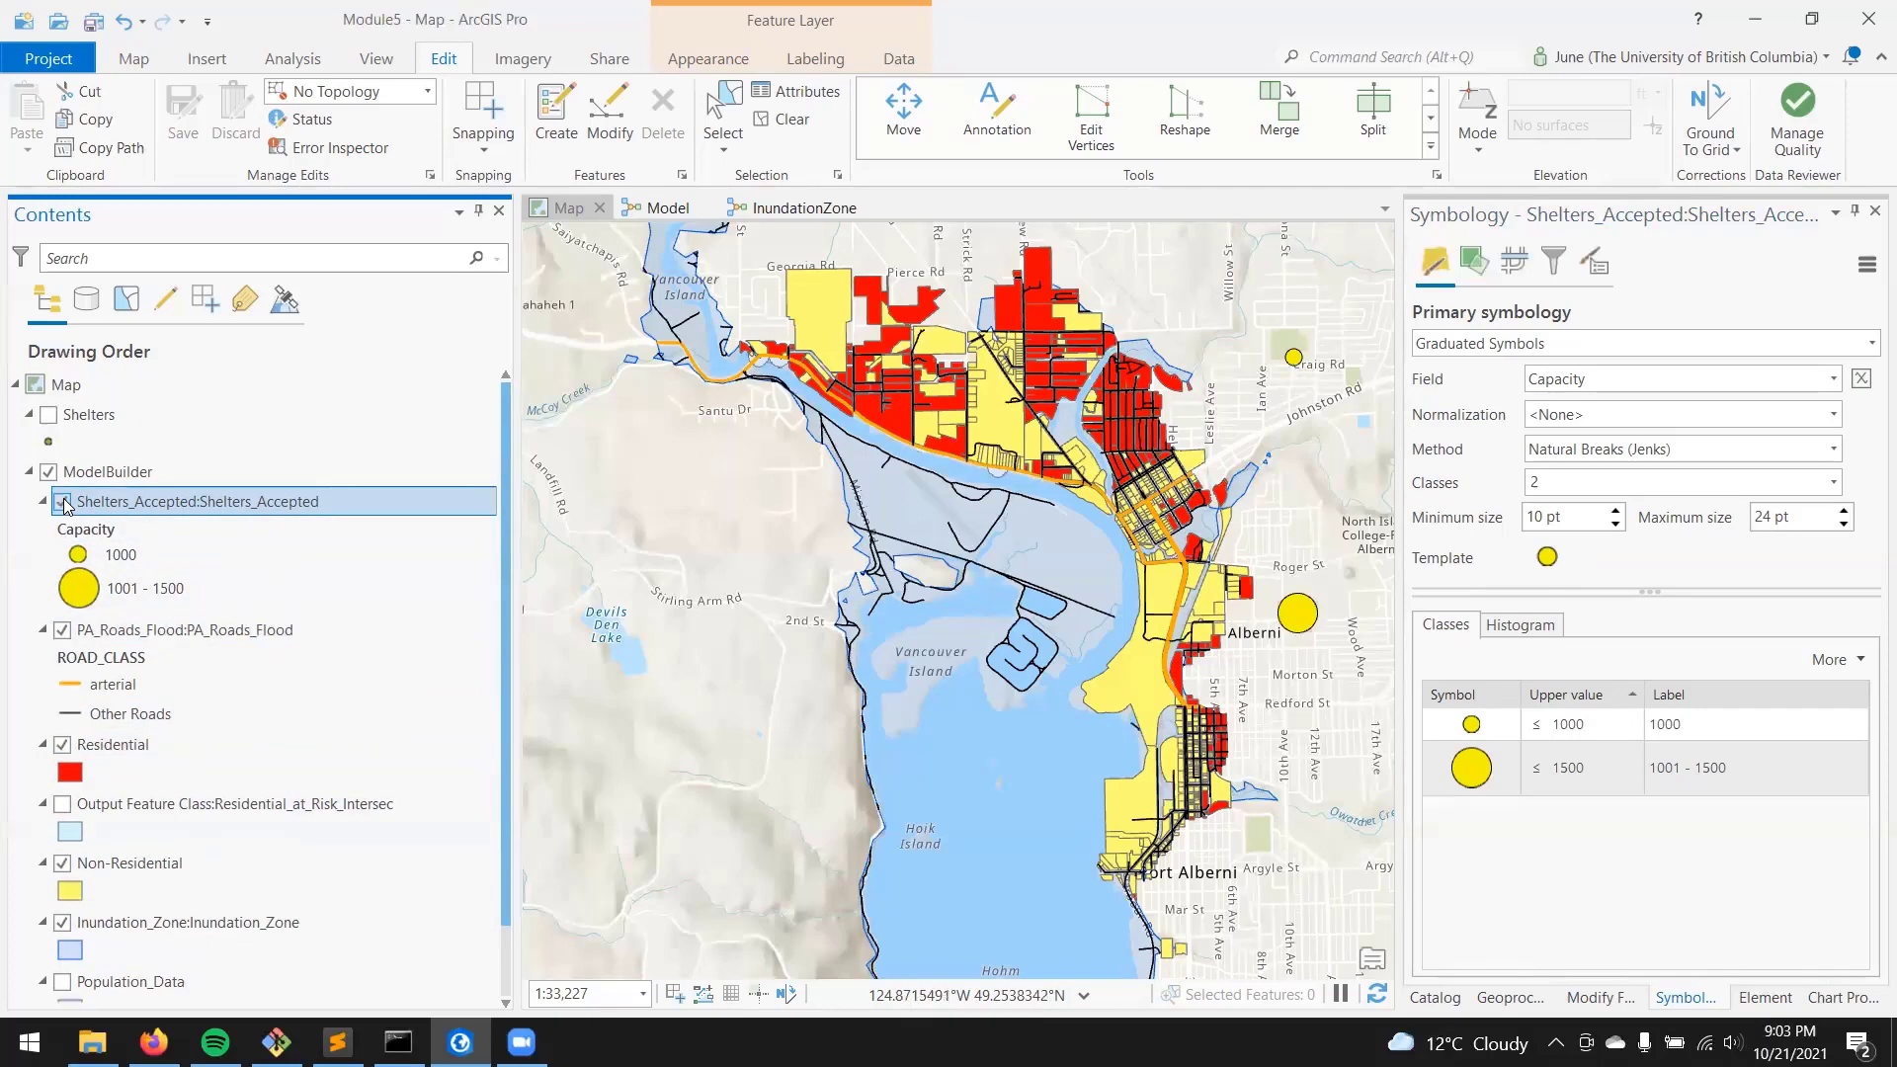
pyautogui.click(63, 502)
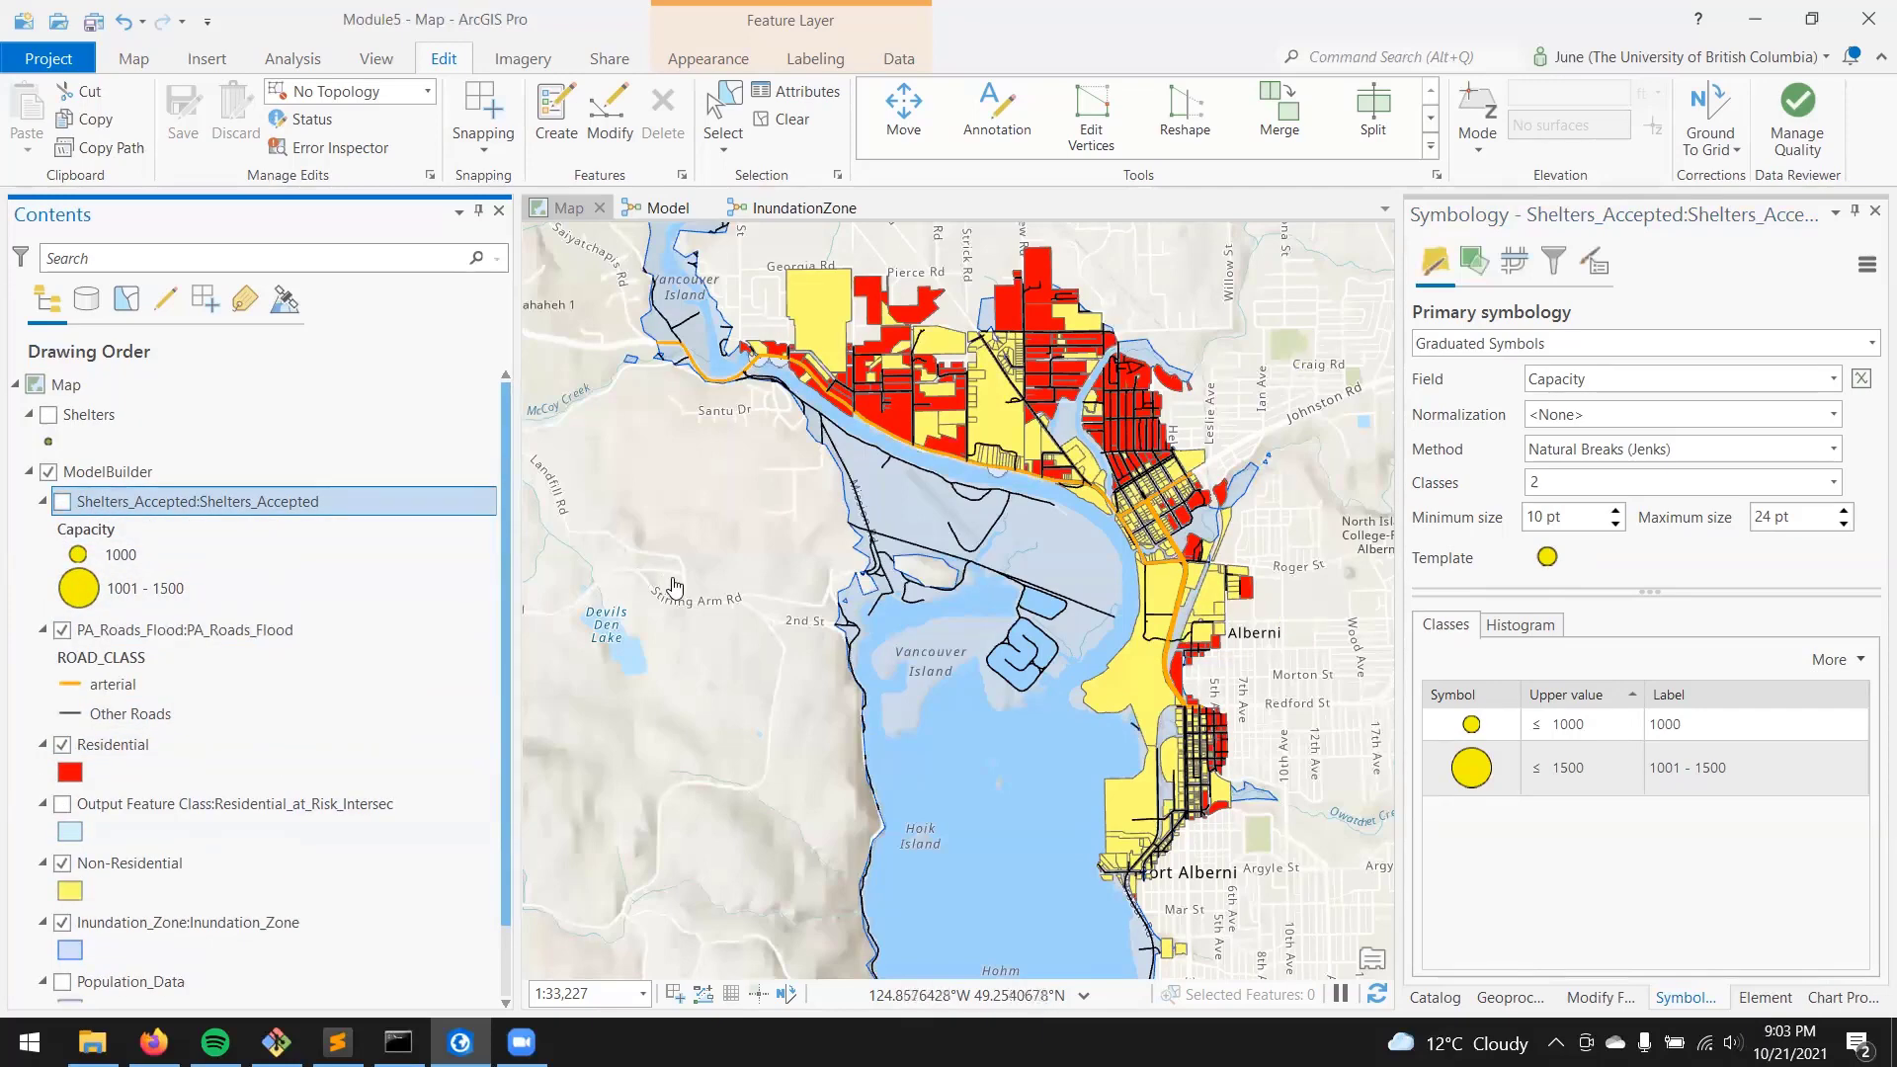